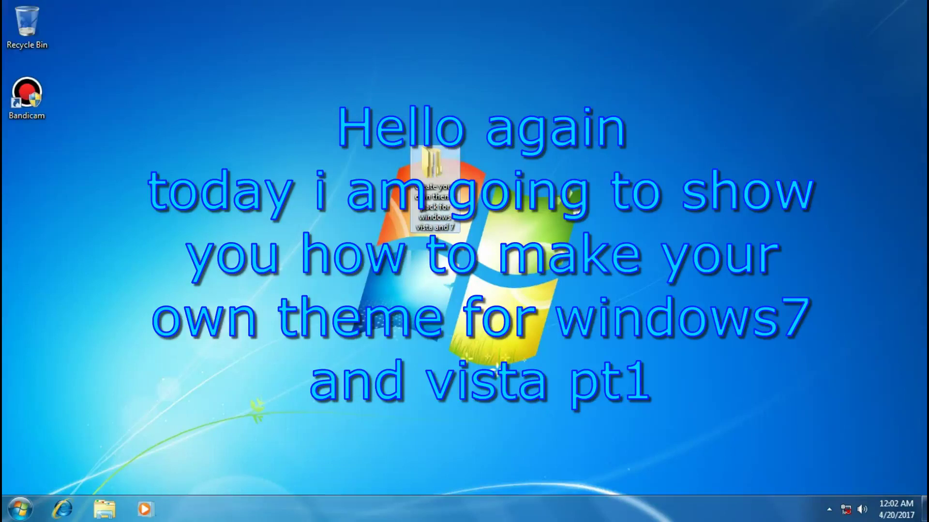
# Step: Open the "apps you need" folder under Windows 7 in the theme pack folder on the desktop
pyautogui.click(561, 224)
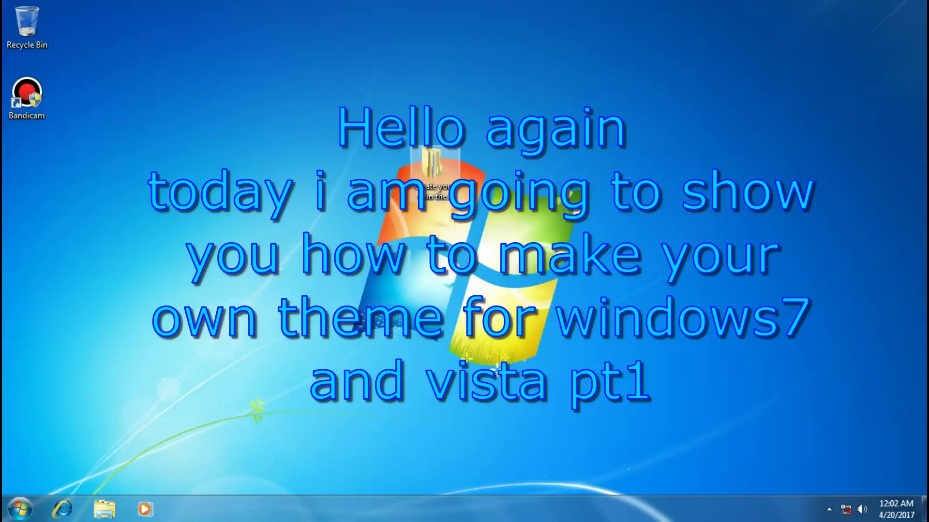
pyautogui.doubleClick(434, 167)
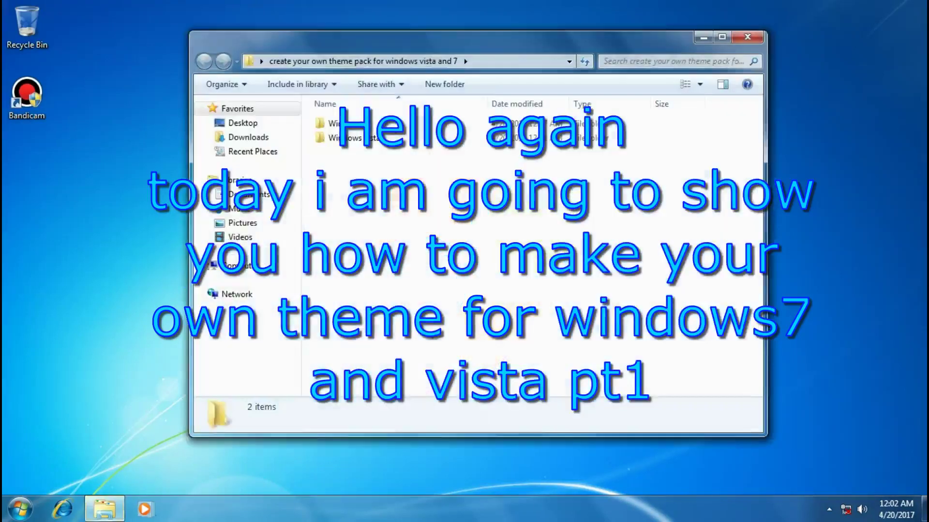
pyautogui.moveTo(354, 138)
pyautogui.mouseDown()
pyautogui.moveTo(363, 92)
pyautogui.moveTo(361, 141)
pyautogui.mouseUp()
pyautogui.moveTo(342, 194); pyautogui.dragTo(369, 222)
pyautogui.click(348, 123)
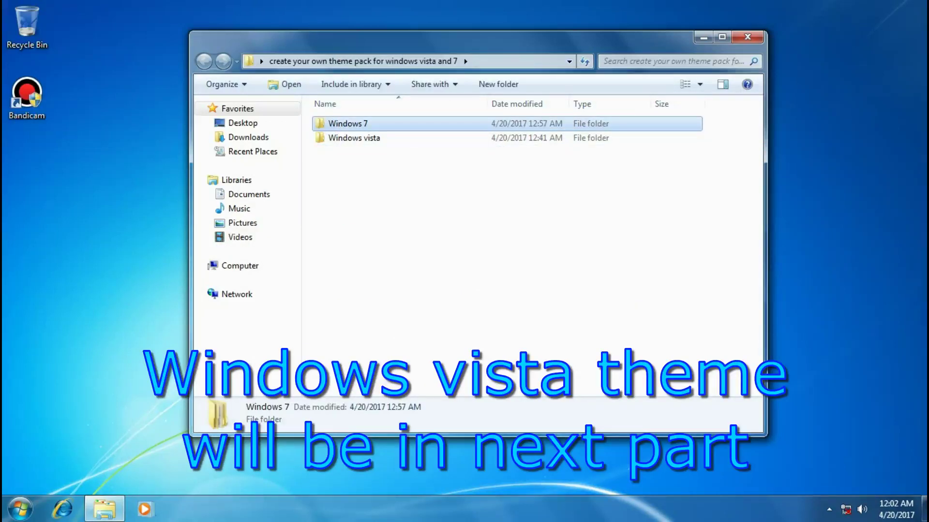
pyautogui.doubleClick(348, 124)
pyautogui.moveTo(356, 201); pyautogui.dragTo(374, 192)
pyautogui.click(354, 123)
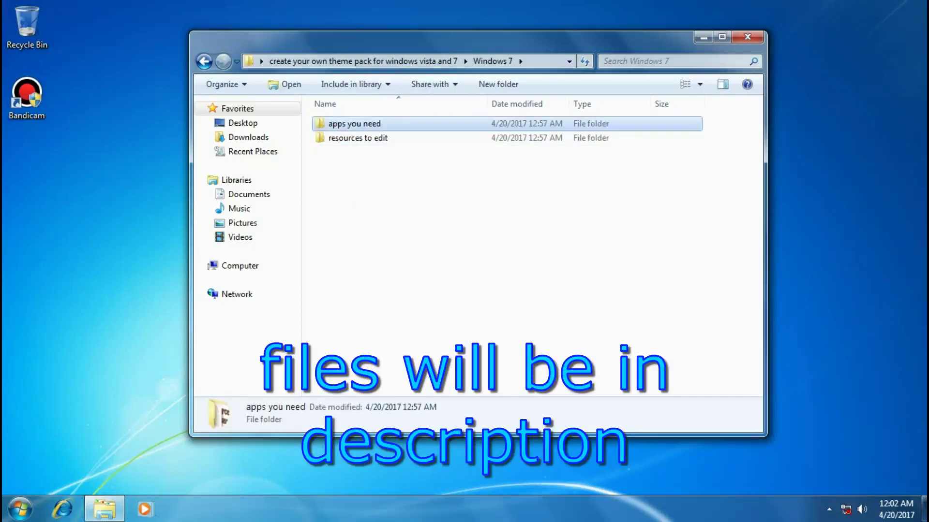
pyautogui.doubleClick(353, 124)
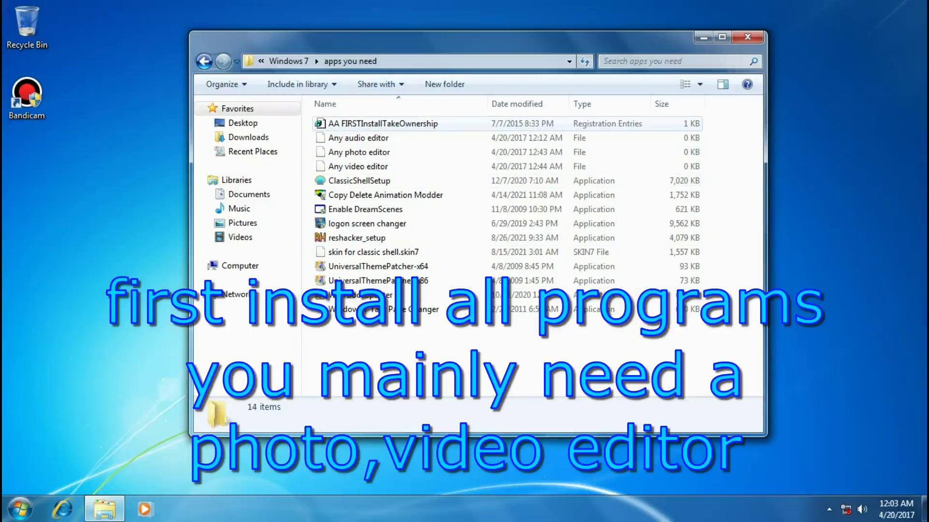
# Step: Merge the AA FIRSTInstallTakeOwnership registry file into the registry
pyautogui.doubleClick(376, 123)
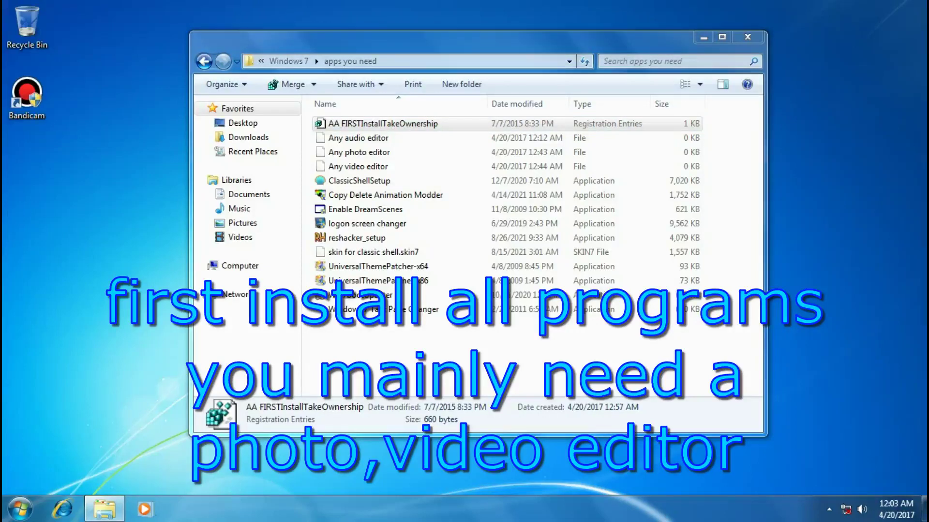
pyautogui.click(568, 275)
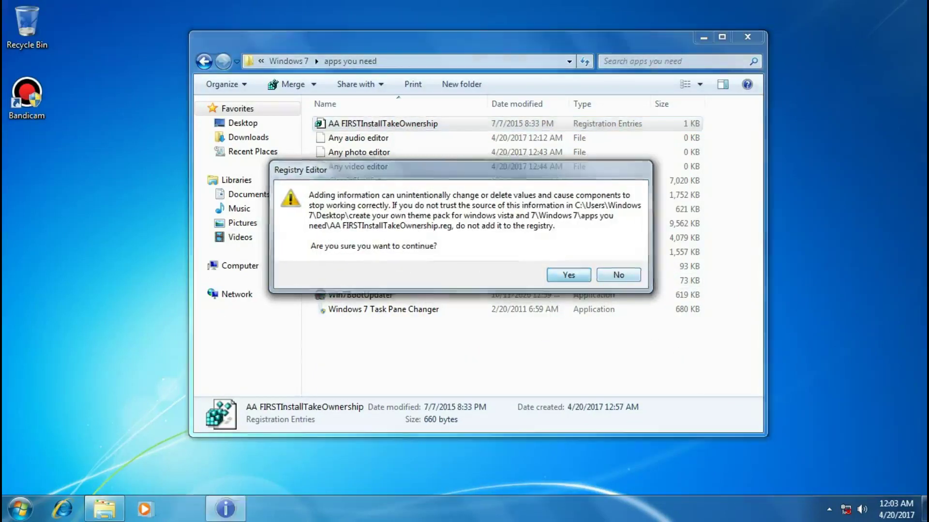
pyautogui.press('Return')
pyautogui.press('Return')
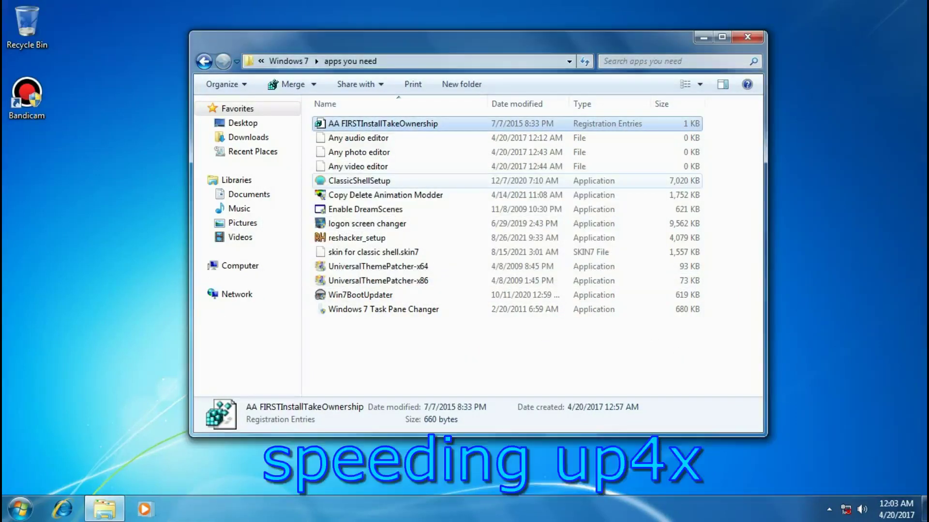
# Step: Install Classic Shell from ClassicShellSetup, accepting the license agreement
pyautogui.press('Down')
pyautogui.press('Down')
pyautogui.press('Down')
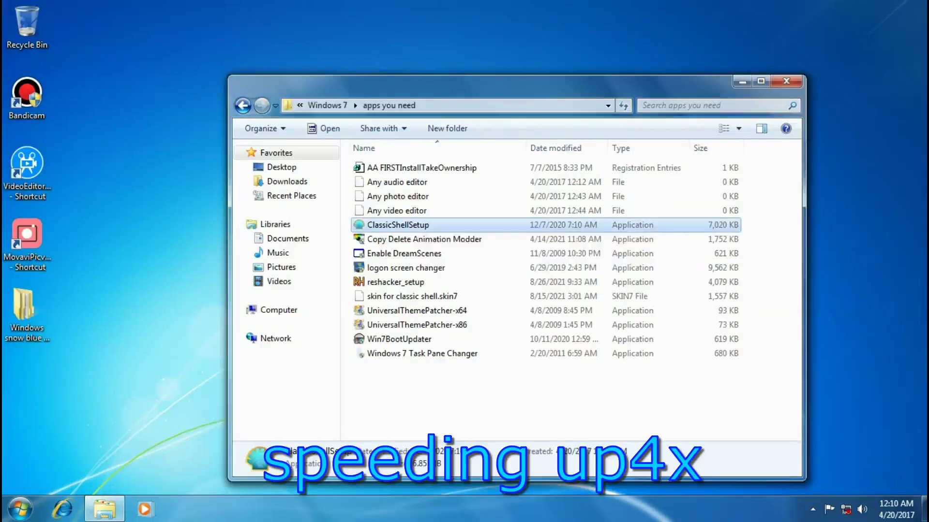
pyautogui.press('Return')
pyautogui.press('Return')
pyautogui.press('space')
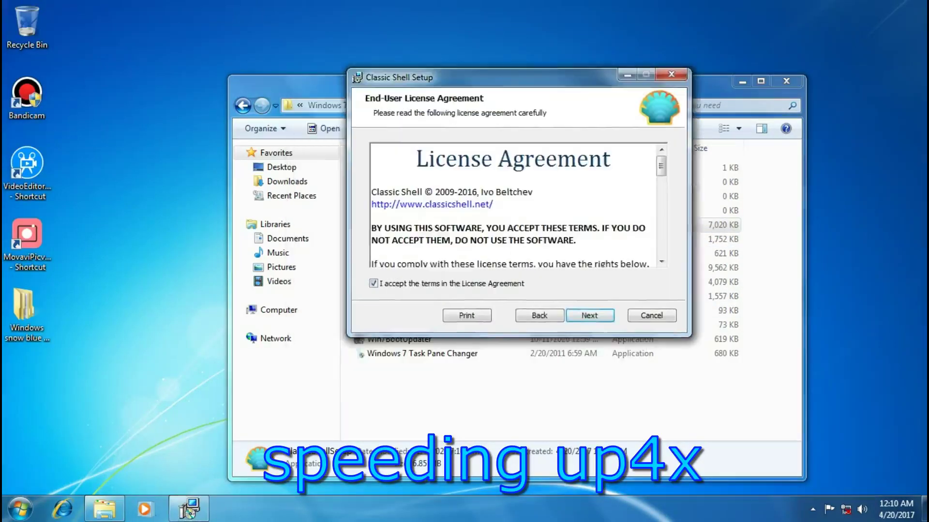
pyautogui.press('Return')
pyautogui.press('Return')
# Step: Install Resource Hacker from reshacker_setup into its default folder, without viewing the ReadMe
pyautogui.click(105, 509)
pyautogui.click(404, 253)
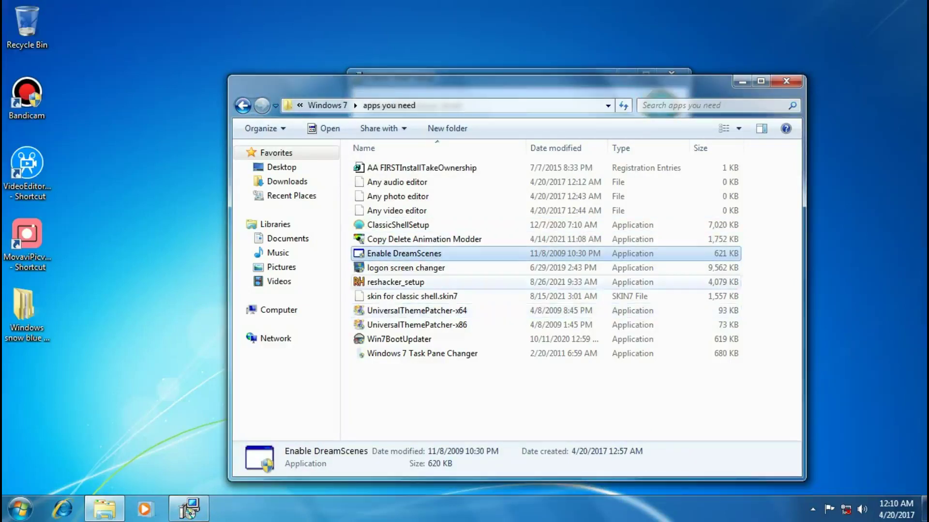
pyautogui.doubleClick(435, 282)
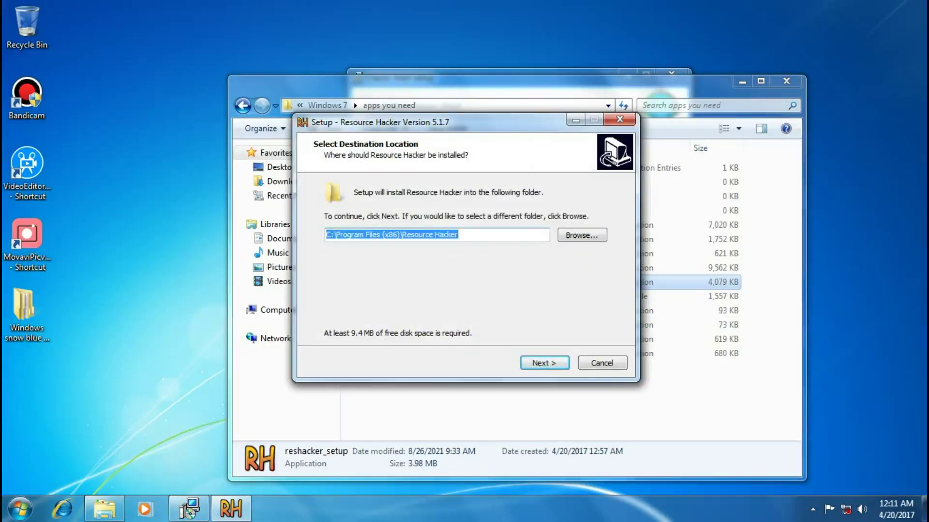
pyautogui.press('Return')
pyautogui.press('Return')
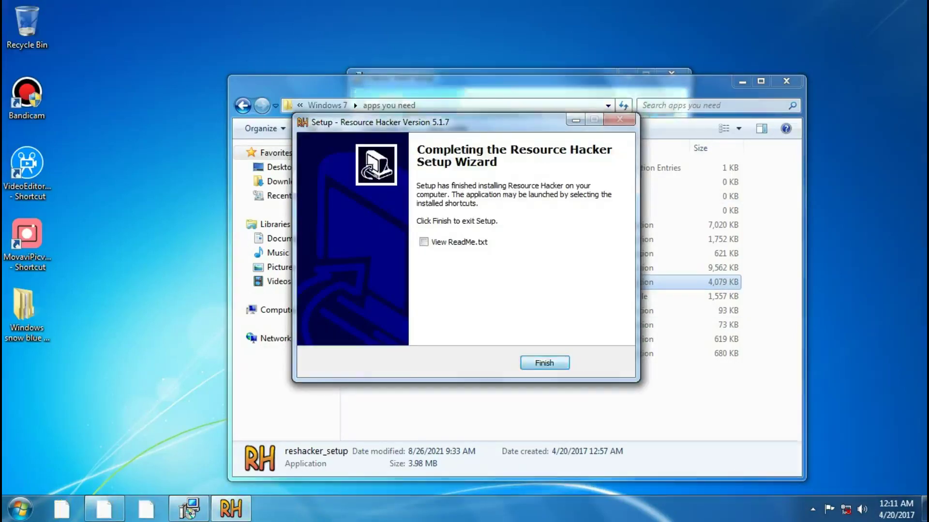
pyautogui.press('Return')
pyautogui.press('Return')
# Step: Patch the system theme files using UniversalThemePatcher-x64 in English, and close the apps folder window
pyautogui.doubleClick(417, 311)
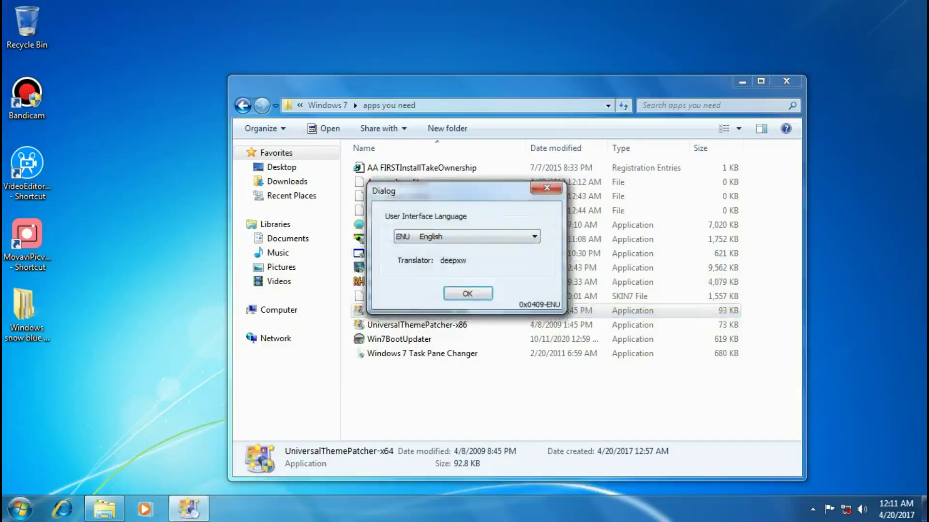
pyautogui.press('Return')
pyautogui.press('Return')
pyautogui.click(613, 282)
pyautogui.click(614, 330)
pyautogui.click(590, 287)
pyautogui.click(641, 117)
pyautogui.click(769, 311)
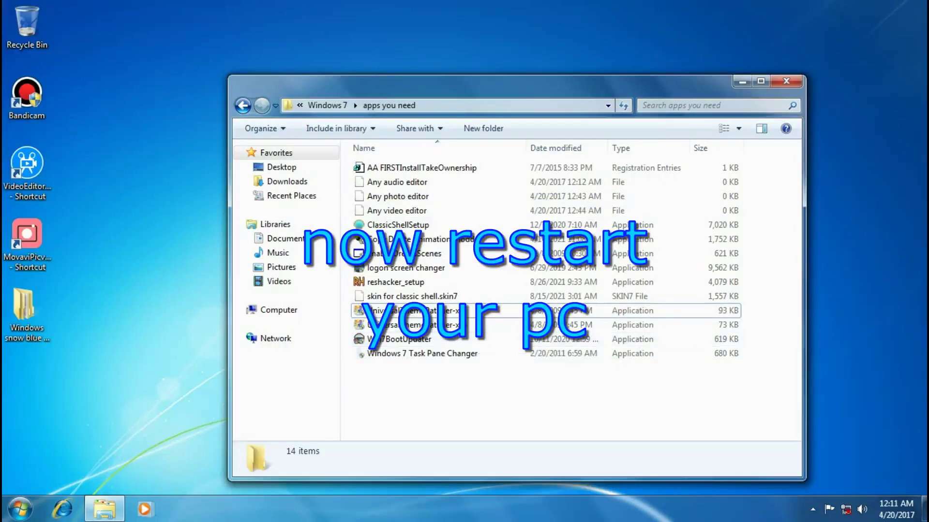
pyautogui.hotkey('alt', 'F4')
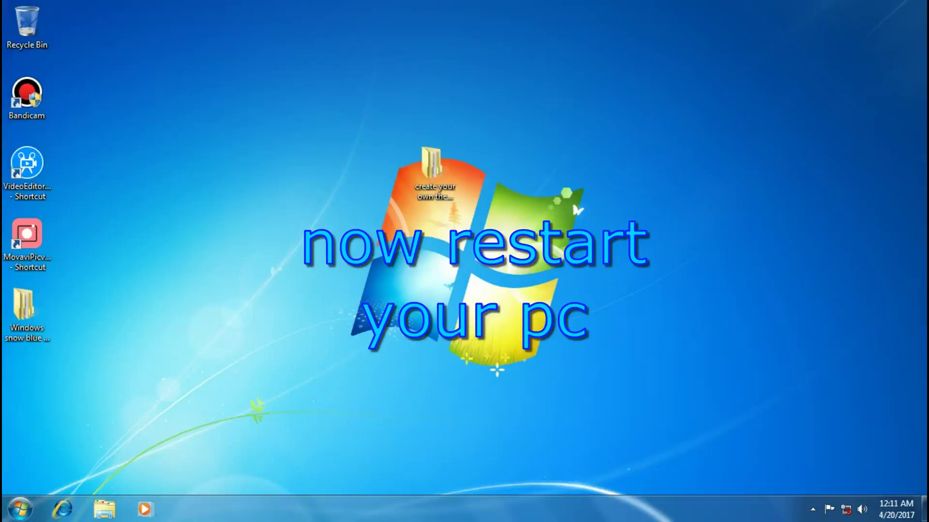
pyautogui.press('F12')
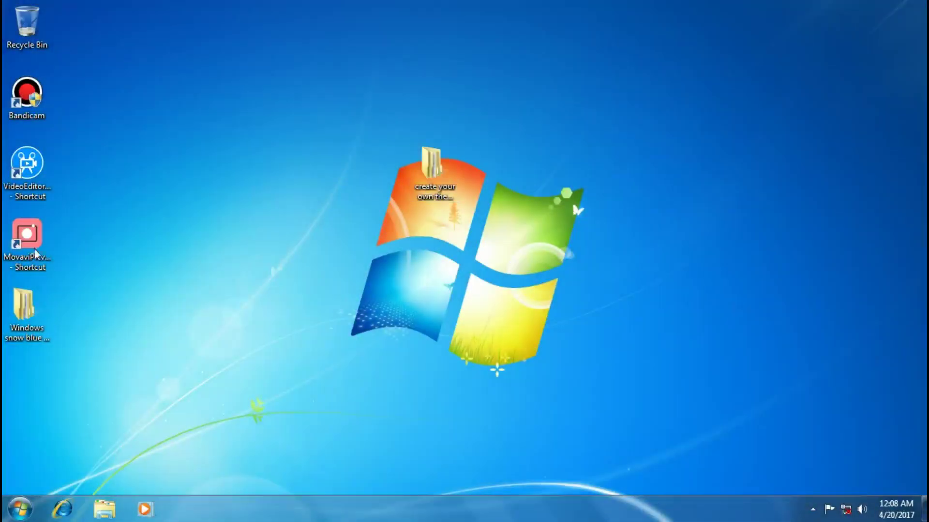
# Step: Start Movavi Picverse and open the theme pack's "1st logo" folder under Windows 7, resources to edit
pyautogui.click(30, 252)
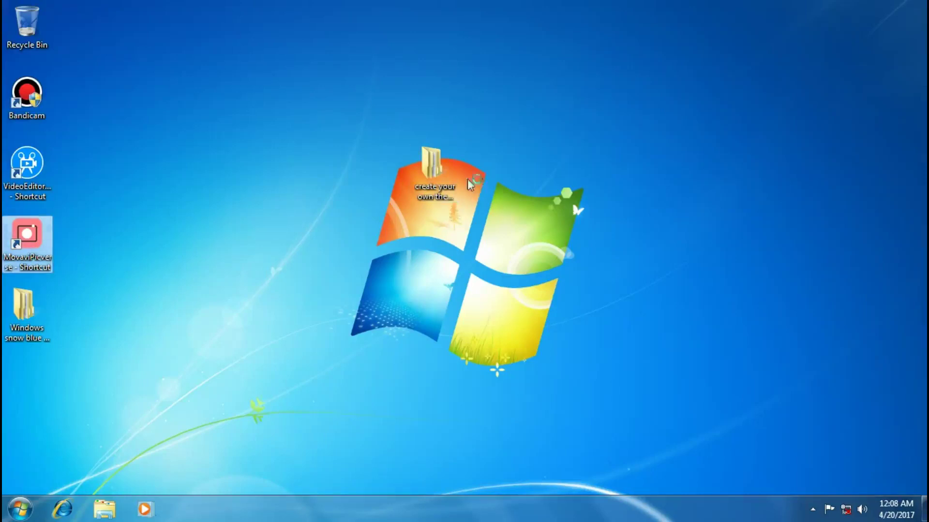
pyautogui.doubleClick(443, 172)
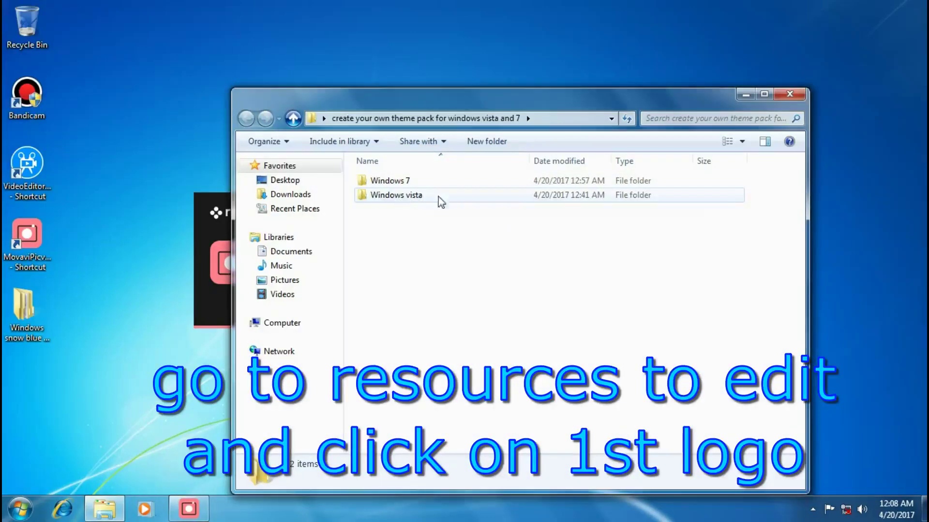
pyautogui.doubleClick(387, 181)
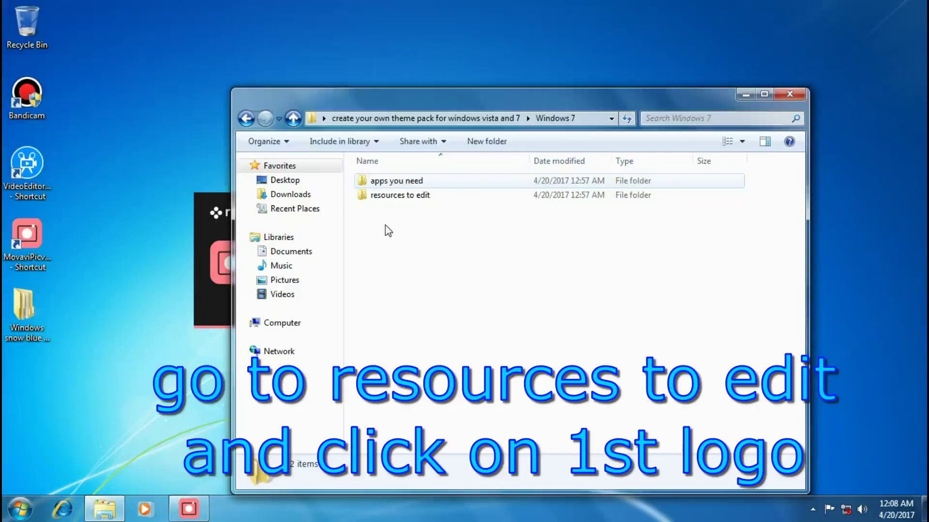
pyautogui.click(411, 199)
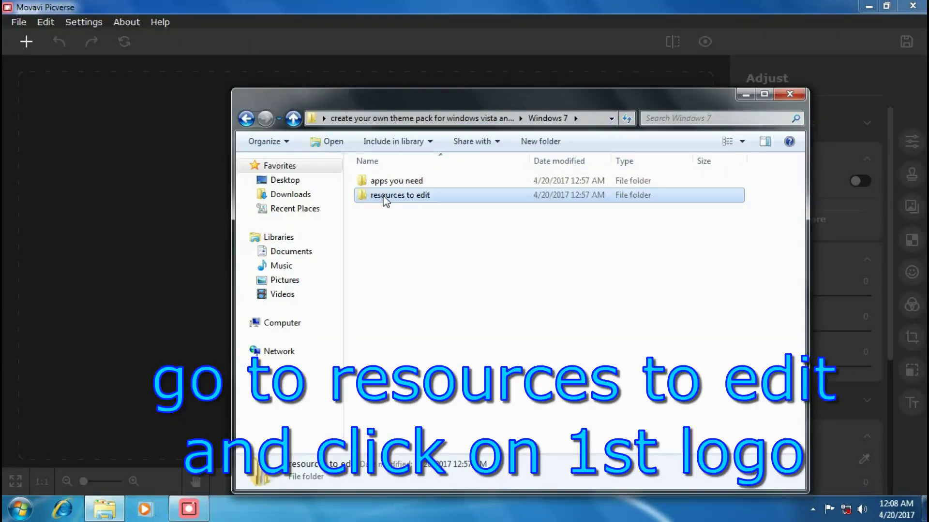
pyautogui.doubleClick(411, 196)
pyautogui.doubleClick(386, 182)
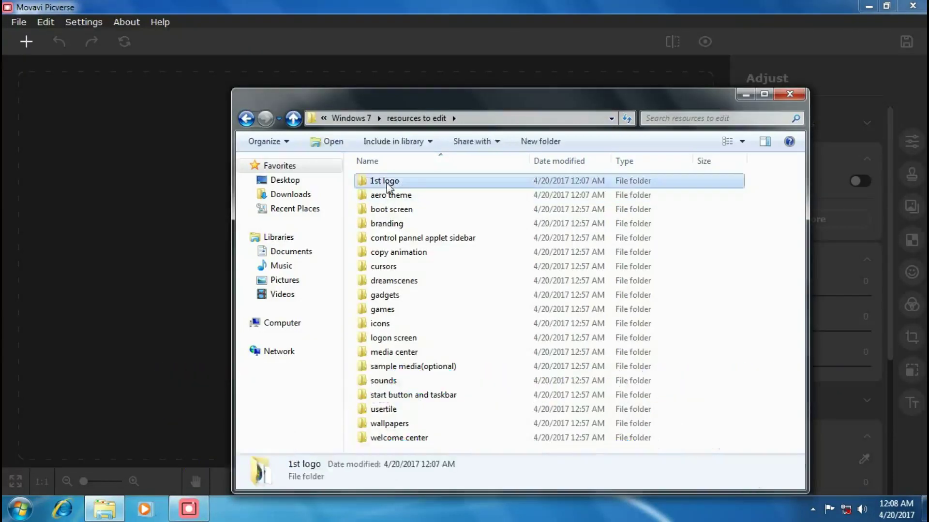
pyautogui.moveTo(414, 324); pyautogui.dragTo(477, 337)
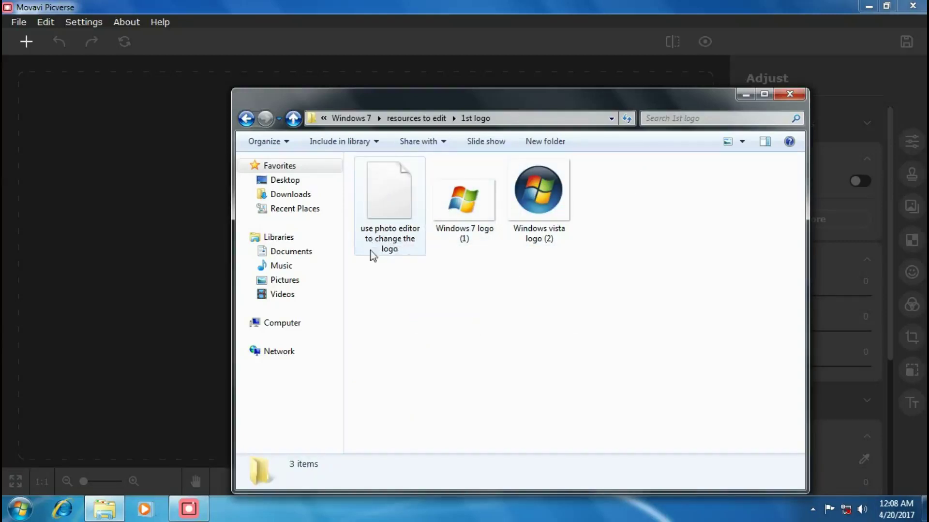
# Step: Load the "Windows vista logo (2)" image into Movavi Picverse and shift its hue so the blue orb turns green
pyautogui.moveTo(538, 194); pyautogui.dragTo(119, 222)
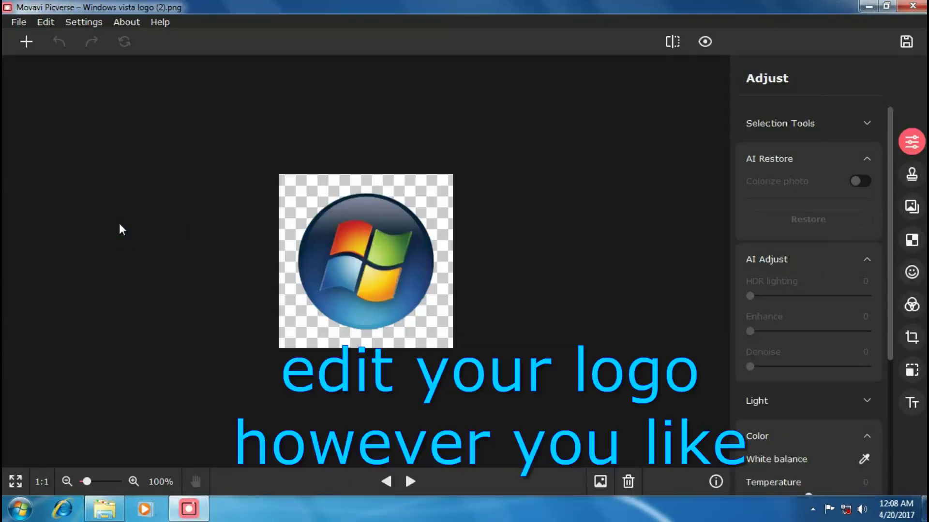
pyautogui.scroll(-5, 815, 365)
pyautogui.moveTo(808, 363); pyautogui.dragTo(777, 363)
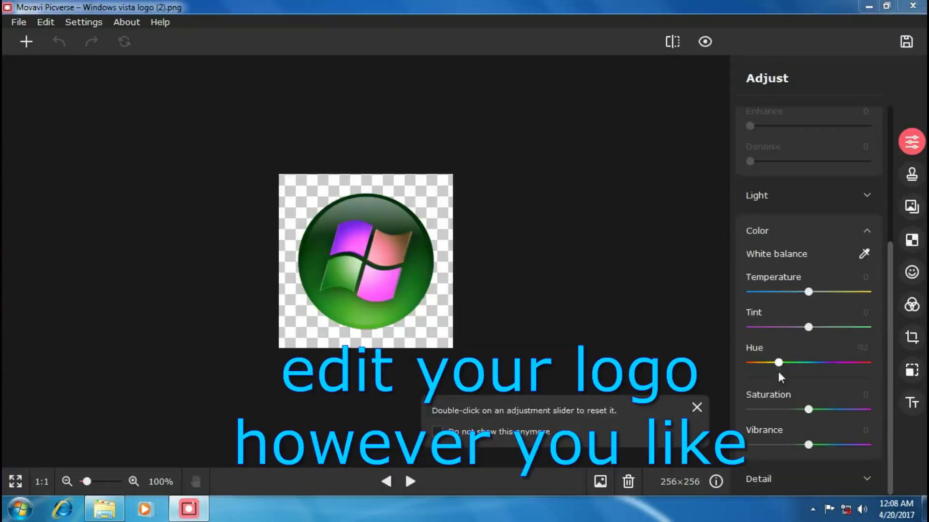
# Step: Insert the "Windows 7 logo (1)" image, resize and align it over the orb's flag, and apply it
pyautogui.click(912, 207)
pyautogui.click(808, 120)
pyautogui.click(150, 124)
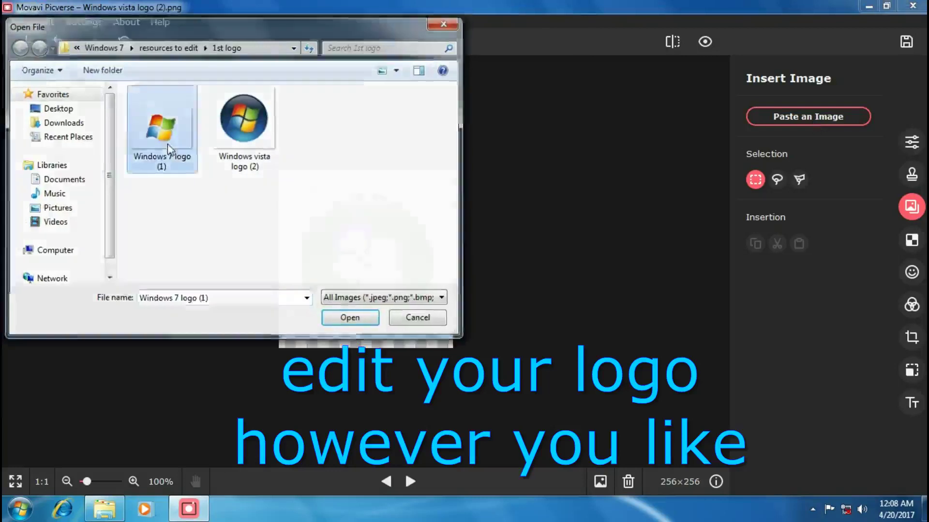
pyautogui.click(349, 317)
pyautogui.scroll(3, 322, 265)
pyautogui.moveTo(536, 414); pyautogui.dragTo(489, 389)
pyautogui.moveTo(196, 111); pyautogui.dragTo(251, 161)
pyautogui.moveTo(499, 381); pyautogui.dragTo(487, 370)
pyautogui.moveTo(253, 165); pyautogui.dragTo(254, 166)
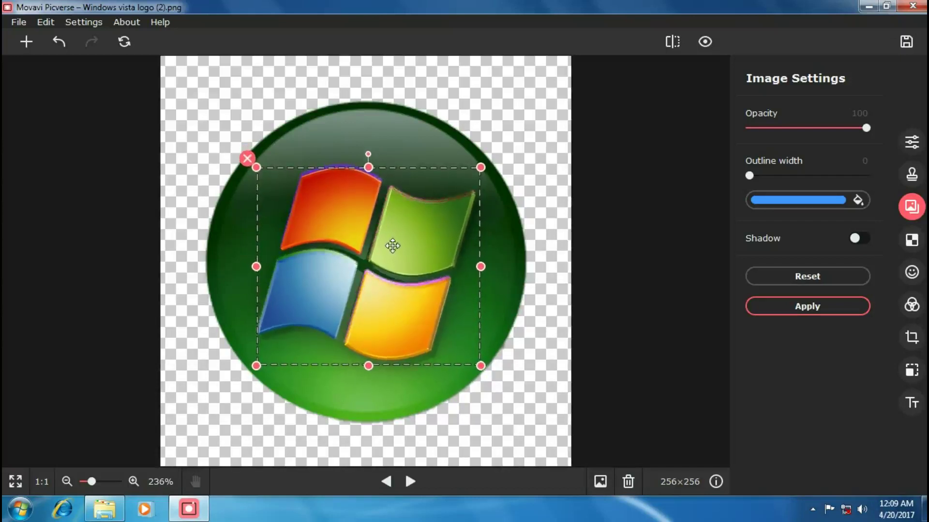
pyautogui.click(777, 304)
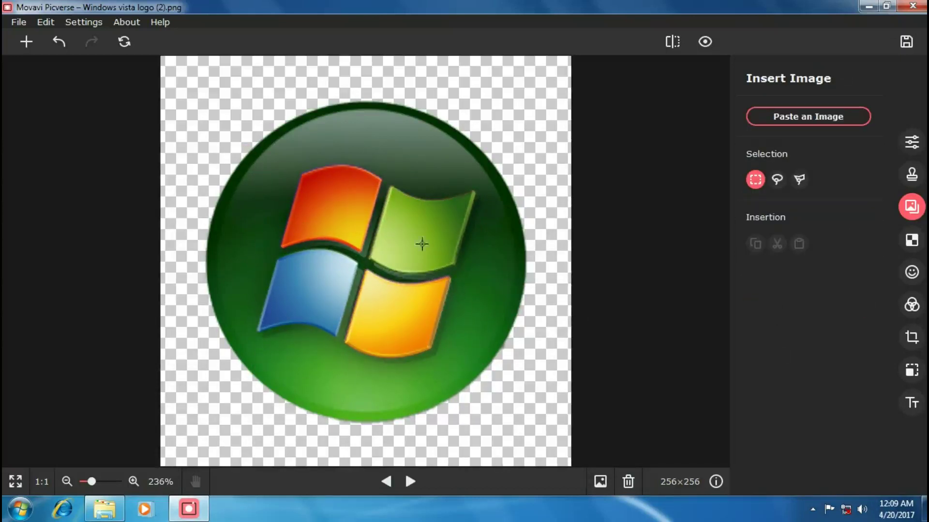
# Step: Save the edited image as a new PNG named "logo" in the 1st logo folder
pyautogui.click(18, 23)
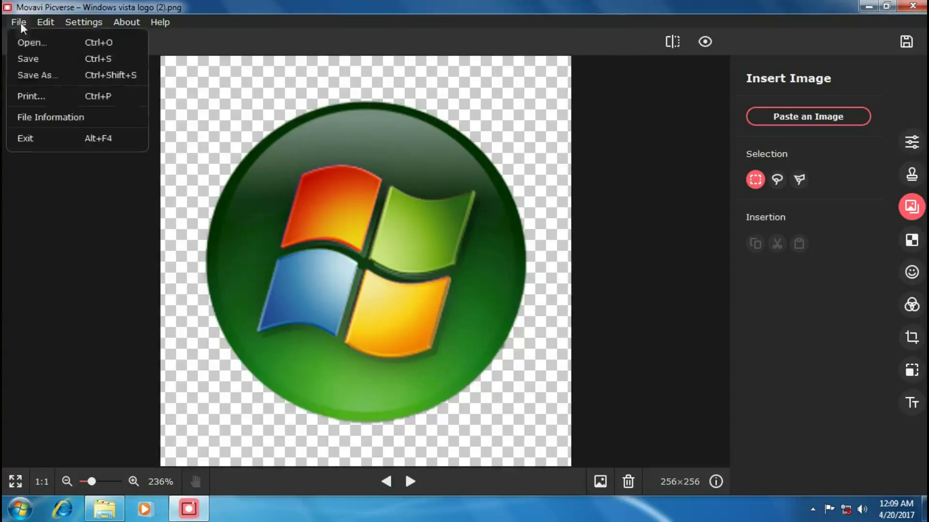
pyautogui.click(34, 75)
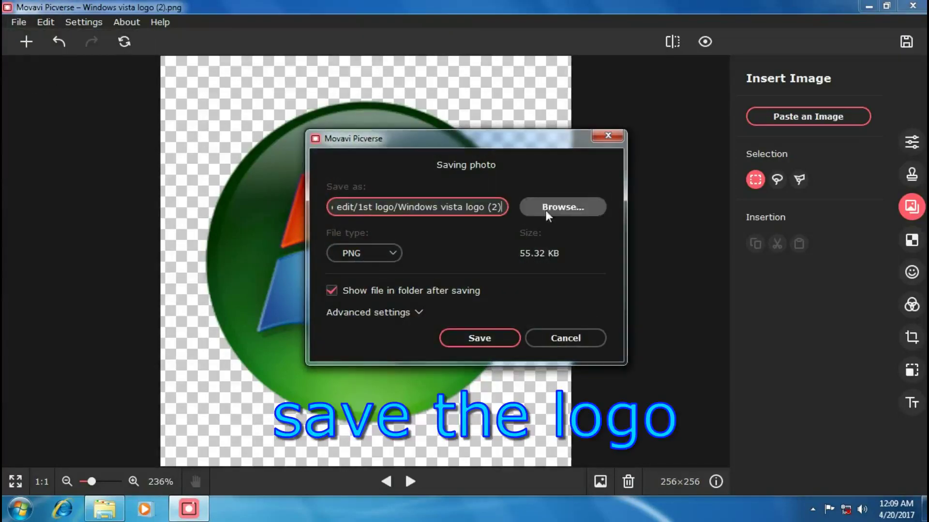
pyautogui.click(545, 211)
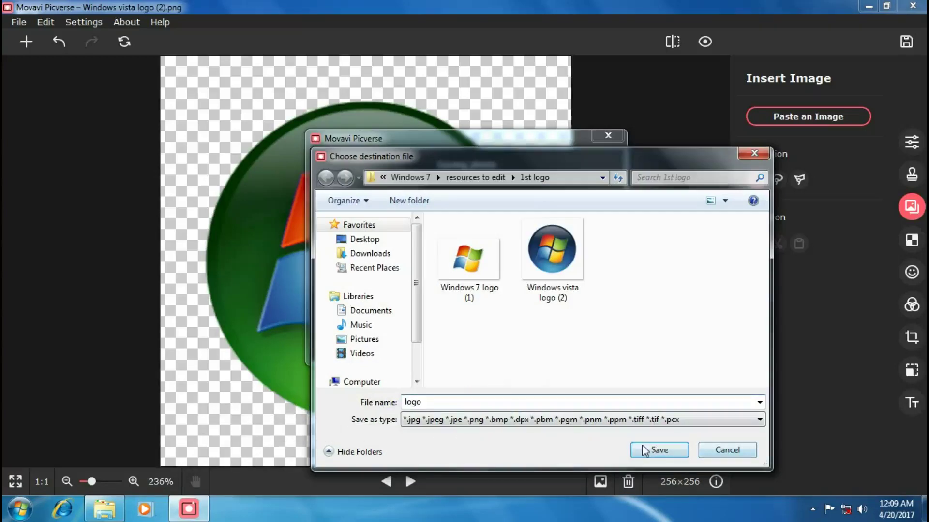
pyautogui.click(660, 450)
pyautogui.click(481, 339)
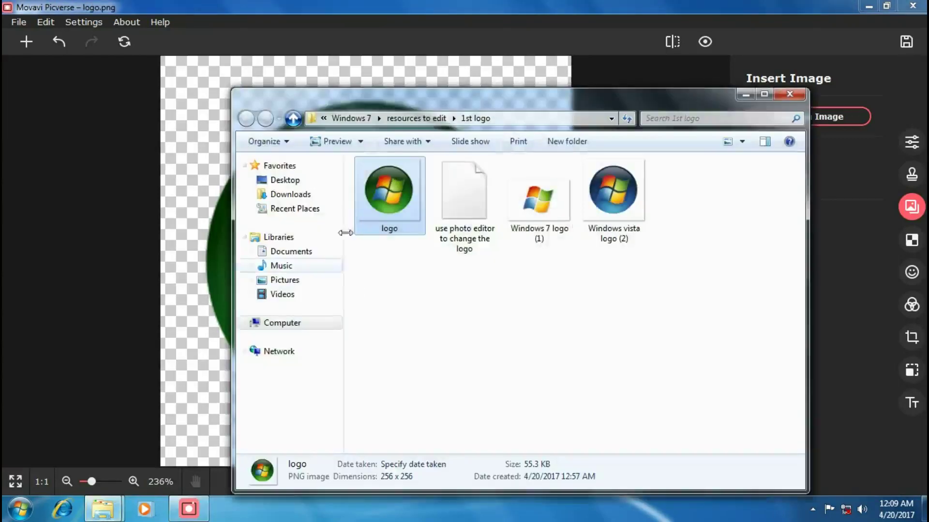
# Step: Minimize Movavi Picverse and select the new logo file in the 1st logo folder
pyautogui.click(493, 315)
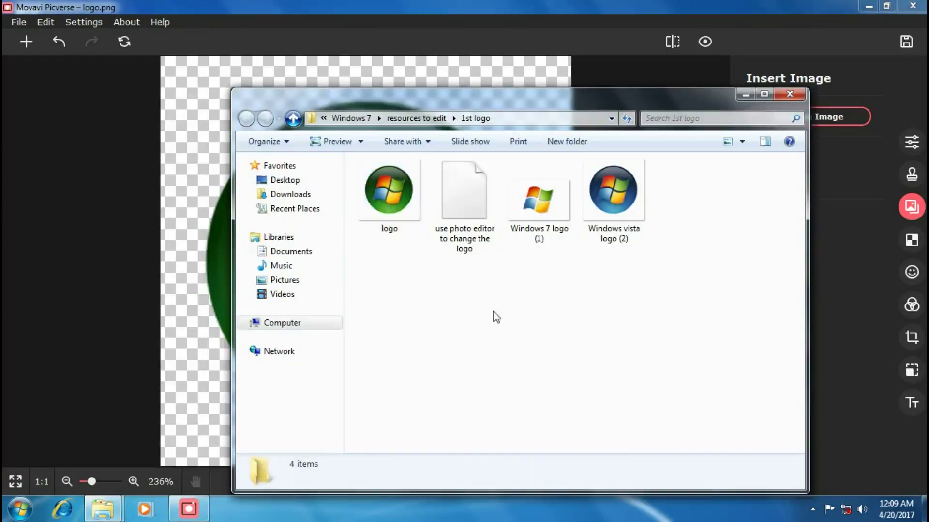
pyautogui.click(869, 6)
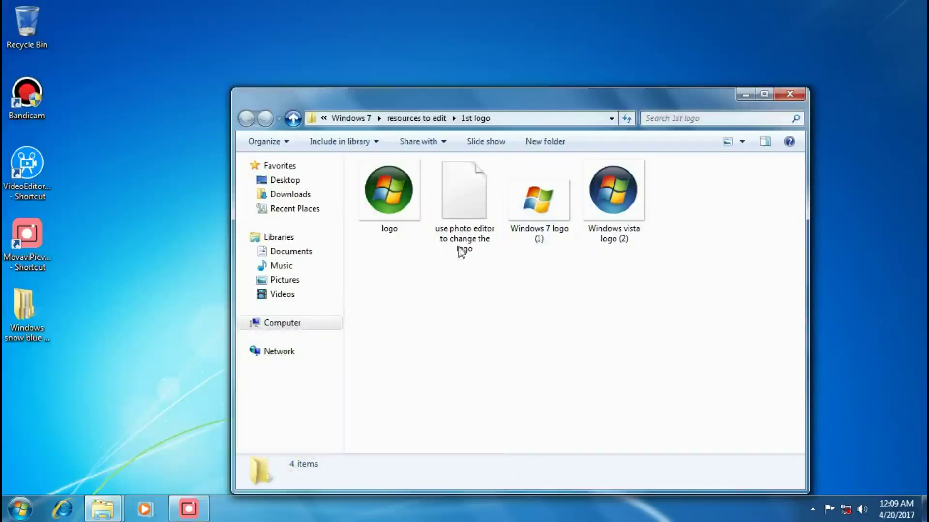
pyautogui.click(376, 199)
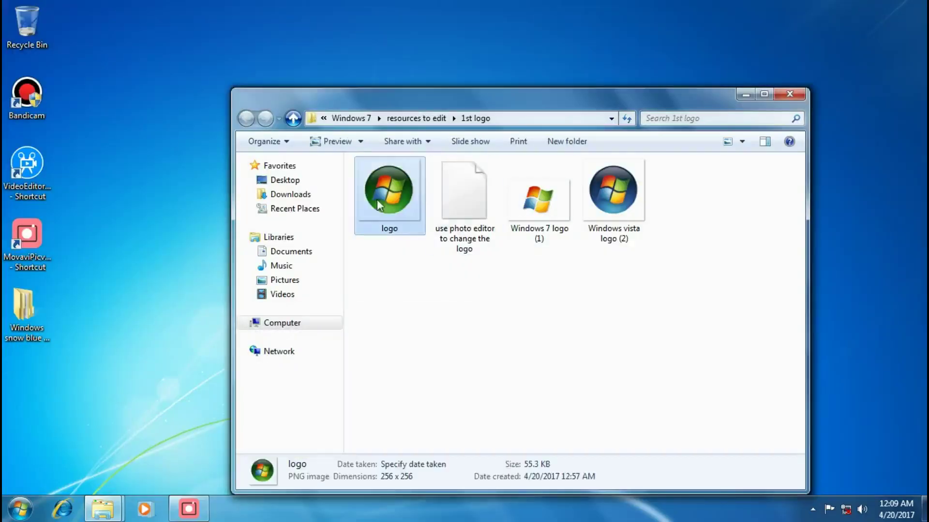
# Step: Go from the 1st logo folder to the aero theme folder inside resources to edit
pyautogui.click(416, 121)
pyautogui.click(447, 198)
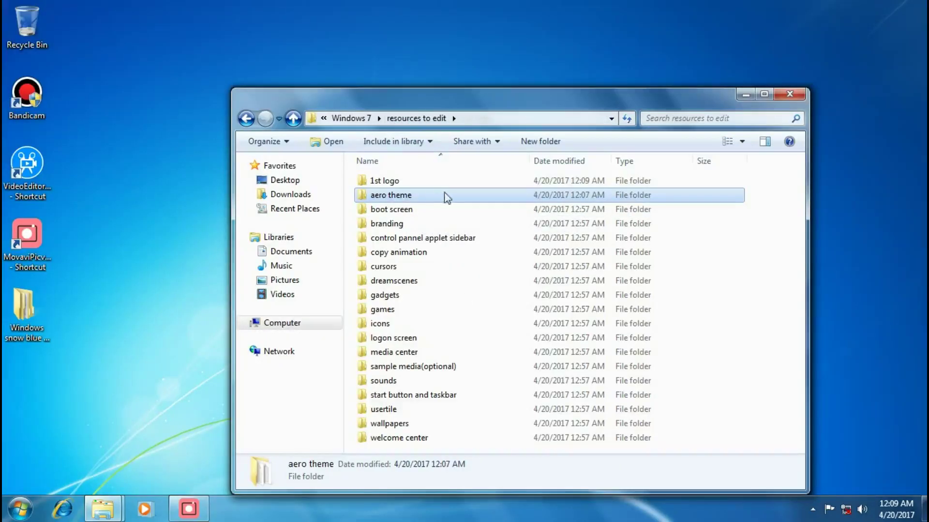
pyautogui.doubleClick(406, 197)
pyautogui.click(376, 198)
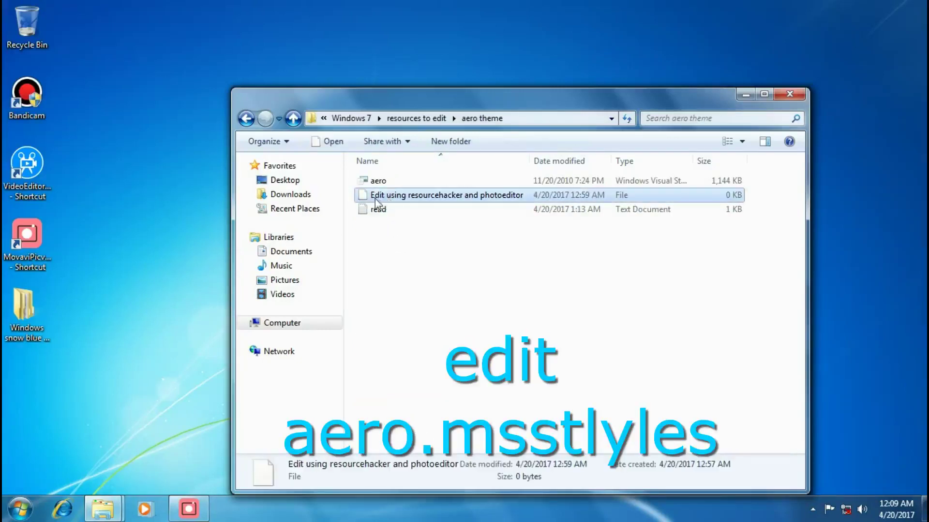
pyautogui.click(481, 260)
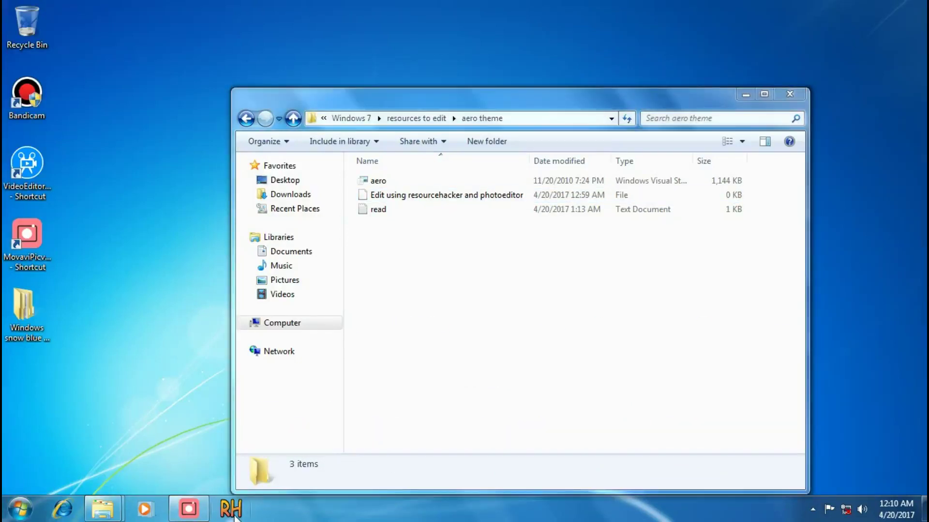
# Step: Launch Resource Hacker and load the aero visual style file from the aero theme folder into it
pyautogui.click(234, 516)
pyautogui.moveTo(372, 123); pyautogui.dragTo(664, 123)
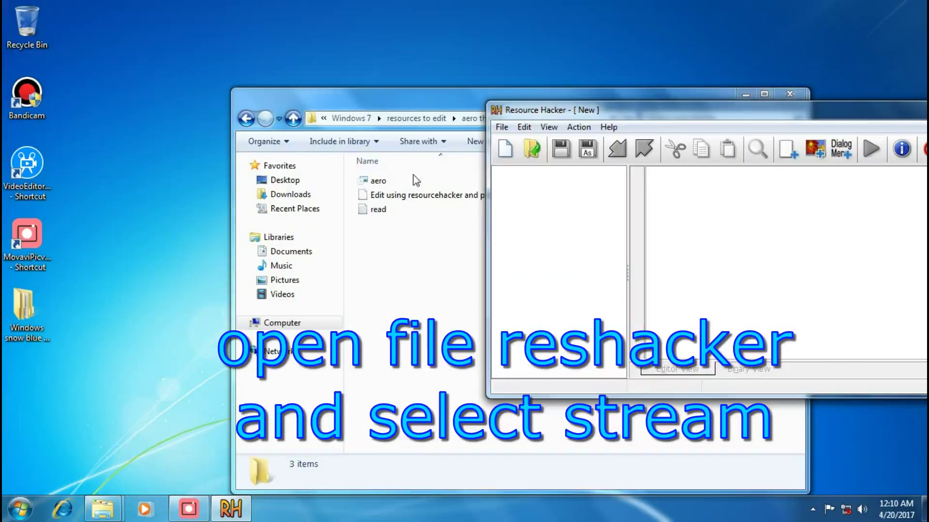
pyautogui.moveTo(379, 186); pyautogui.dragTo(541, 245)
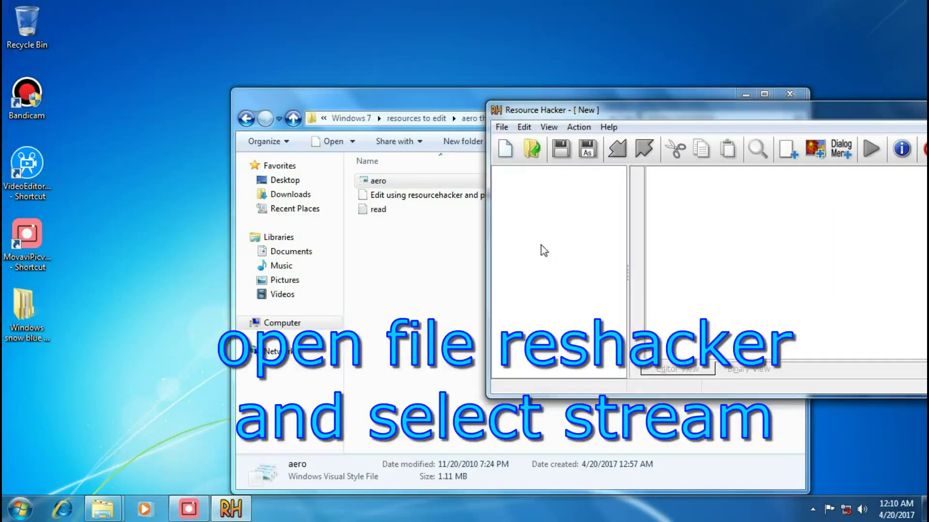
pyautogui.click(525, 249)
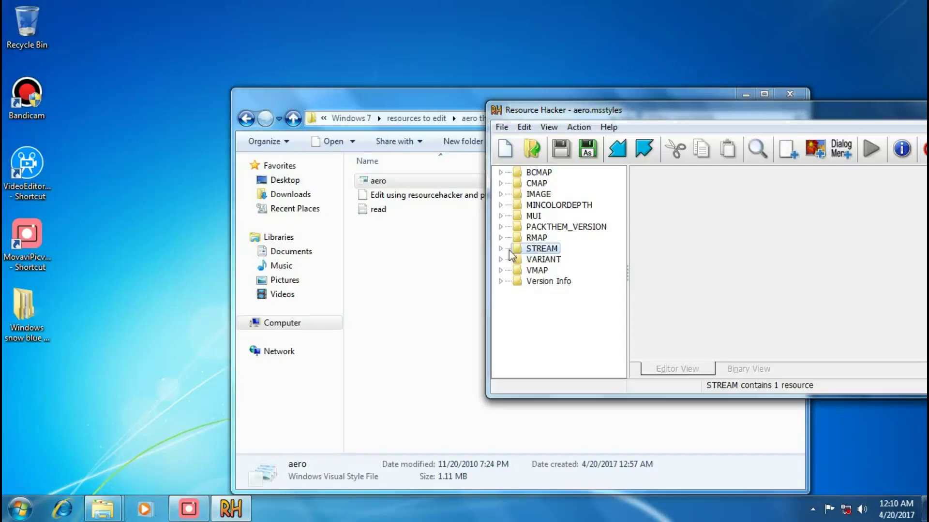
# Step: Export the STREAM resource 971 : 1033 as the PNG file STREAM971..png in the aero theme folder
pyautogui.click(501, 249)
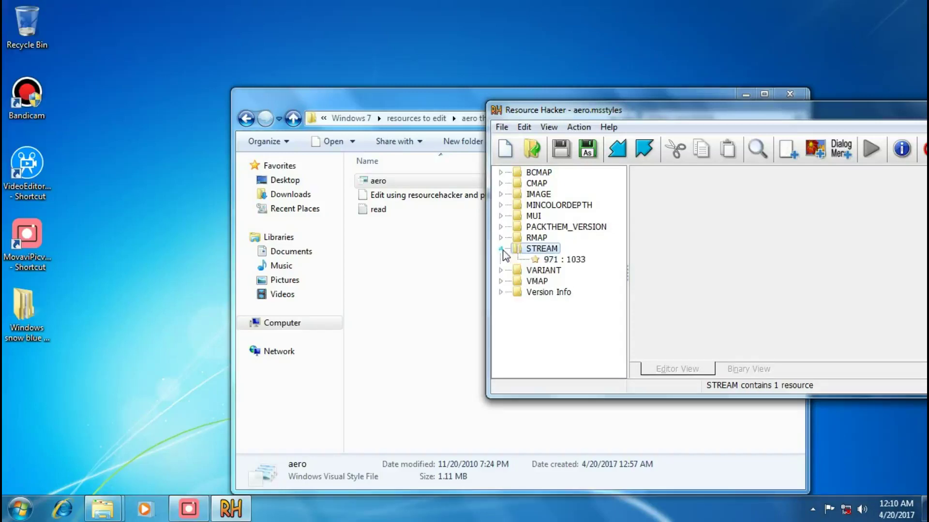
pyautogui.click(554, 260)
pyautogui.rightClick(557, 267)
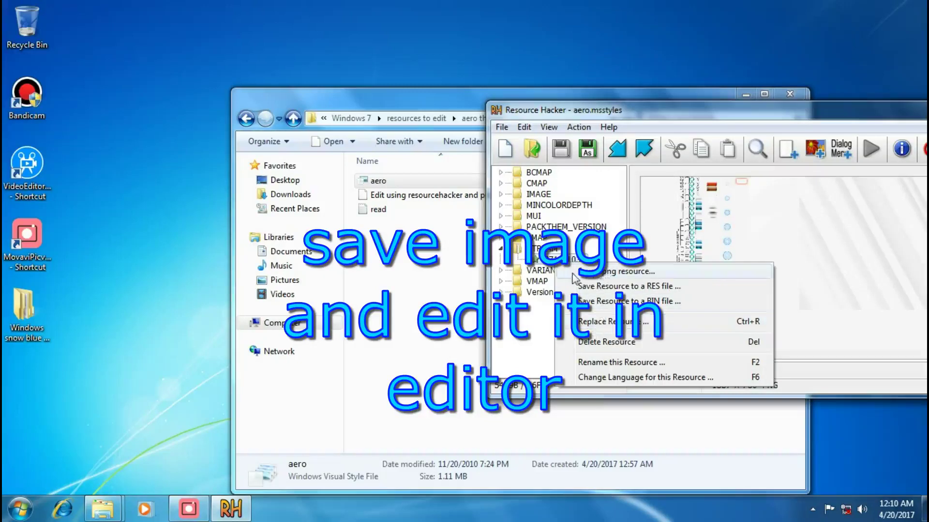
pyautogui.click(586, 272)
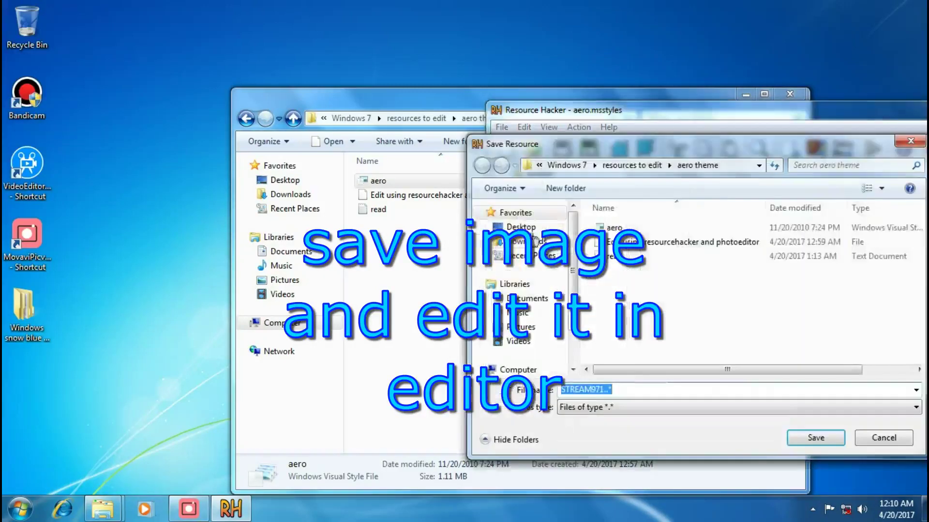
pyautogui.write('pn')
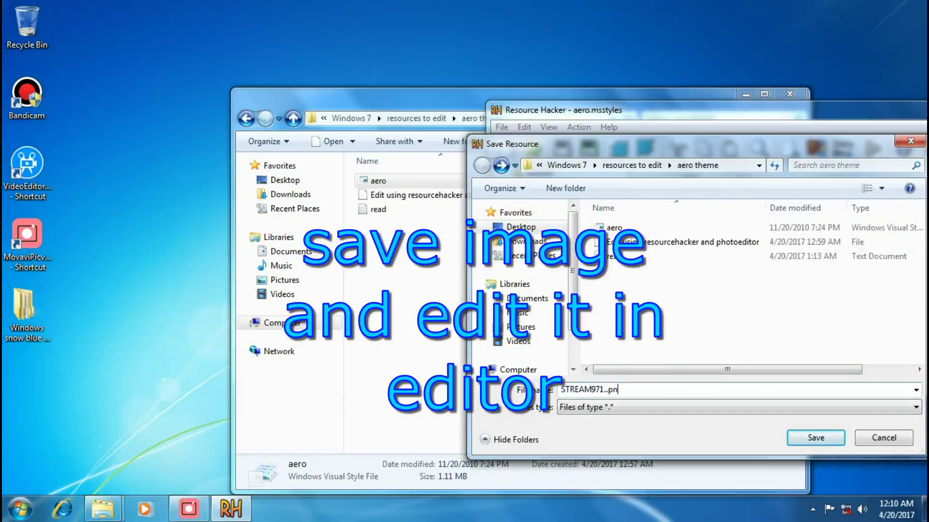
pyautogui.write('g')
pyautogui.click(815, 438)
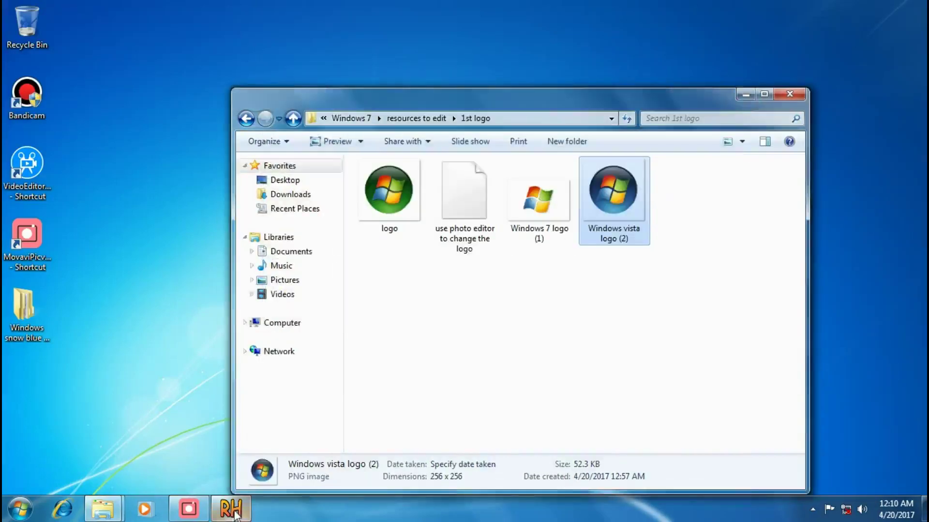
# Step: Load STREAM971..png from the aero theme folder into Movavi Picverse and shift its hue so the red bars turn green
pyautogui.click(747, 94)
pyautogui.click(189, 509)
pyautogui.click(17, 23)
pyautogui.click(30, 42)
pyautogui.click(167, 46)
pyautogui.doubleClick(174, 110)
pyautogui.click(177, 123)
pyautogui.doubleClick(178, 125)
pyautogui.click(913, 145)
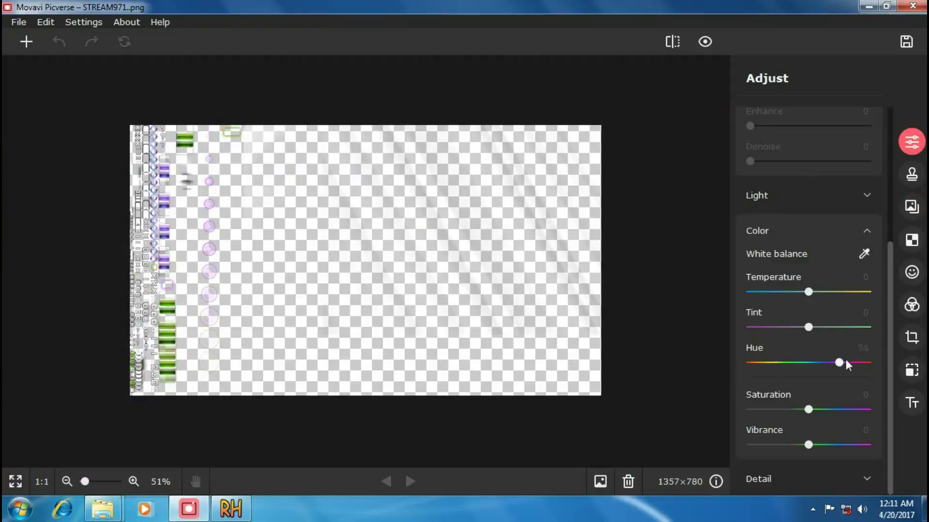
# Step: Save the recoloured image over the existing STREAM971..png and minimize Movavi Picverse
pyautogui.click(20, 22)
pyautogui.click(29, 58)
pyautogui.click(525, 280)
pyautogui.click(863, 7)
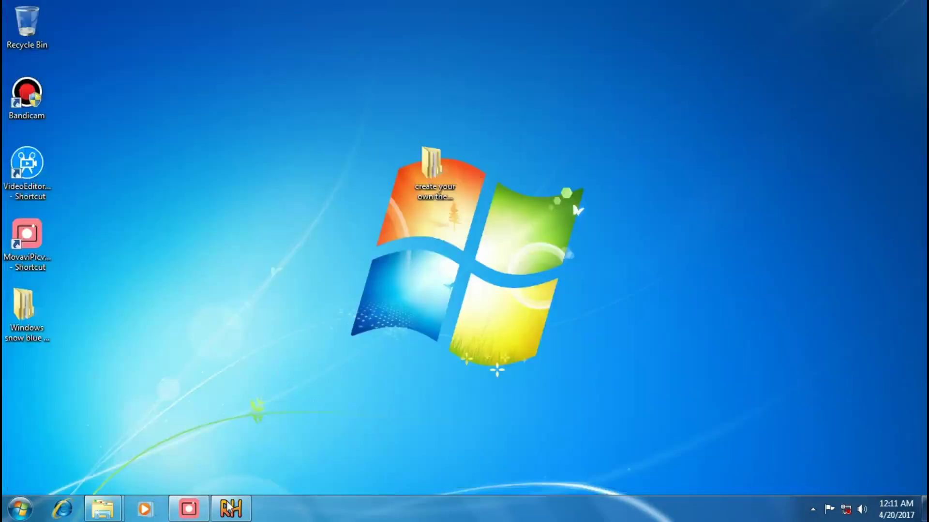
# Step: Close the 1st logo folder window and bring up the aero theme folder window
pyautogui.moveTo(103, 515)
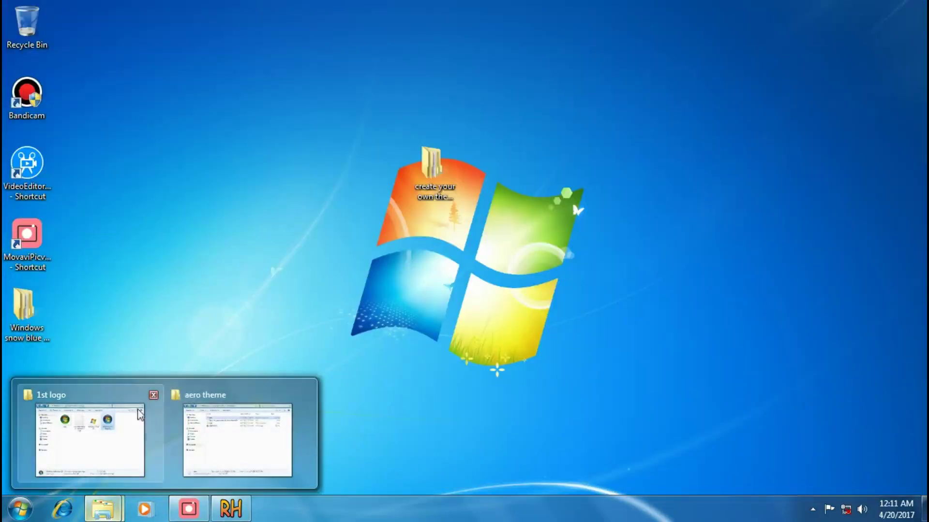
pyautogui.click(152, 393)
pyautogui.click(104, 435)
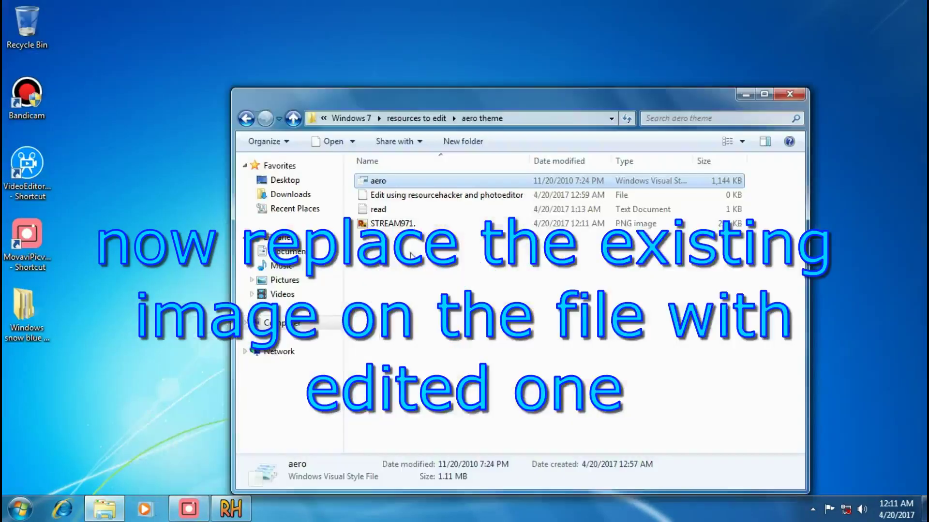
# Step: Replace the STREAM resource 971 : 1033 in Resource Hacker with the edited STREAM971..png image
pyautogui.click(230, 513)
pyautogui.moveTo(397, 96); pyautogui.dragTo(516, 88)
pyautogui.rightClick(454, 237)
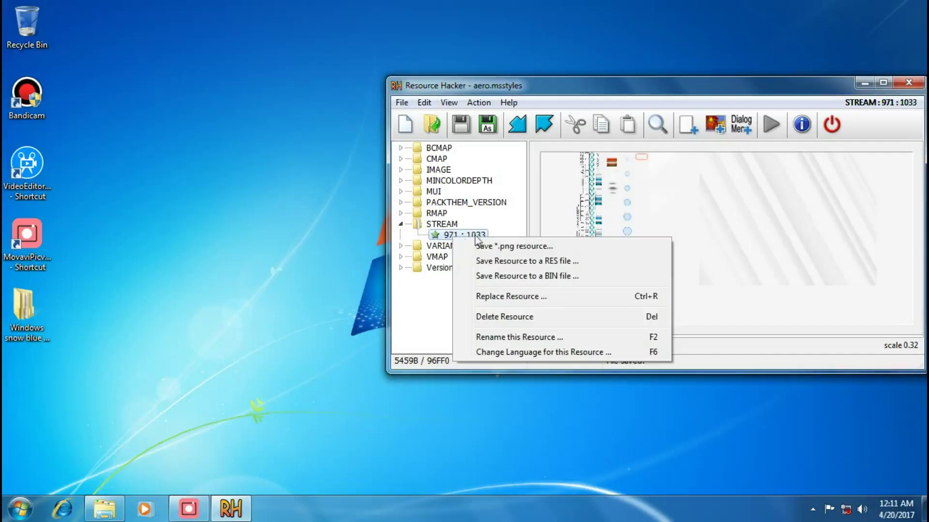
pyautogui.click(492, 297)
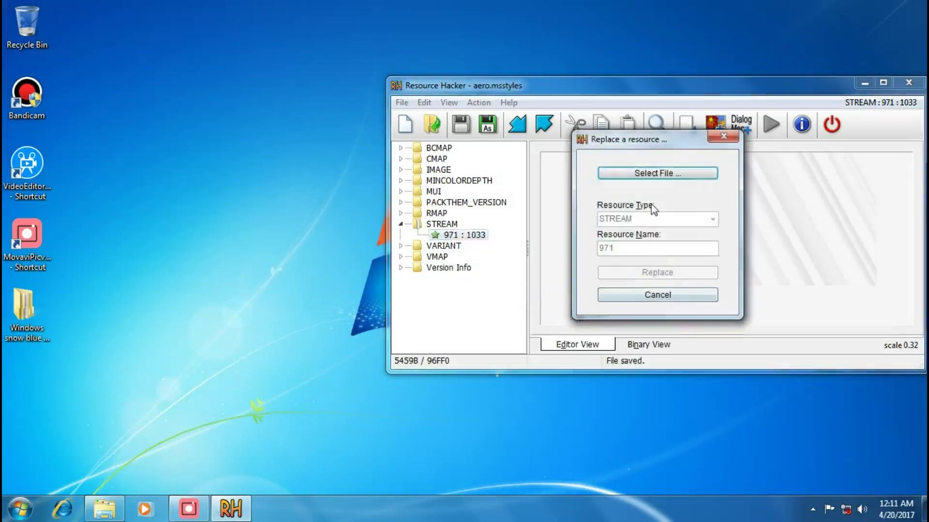
pyautogui.click(649, 173)
pyautogui.click(624, 269)
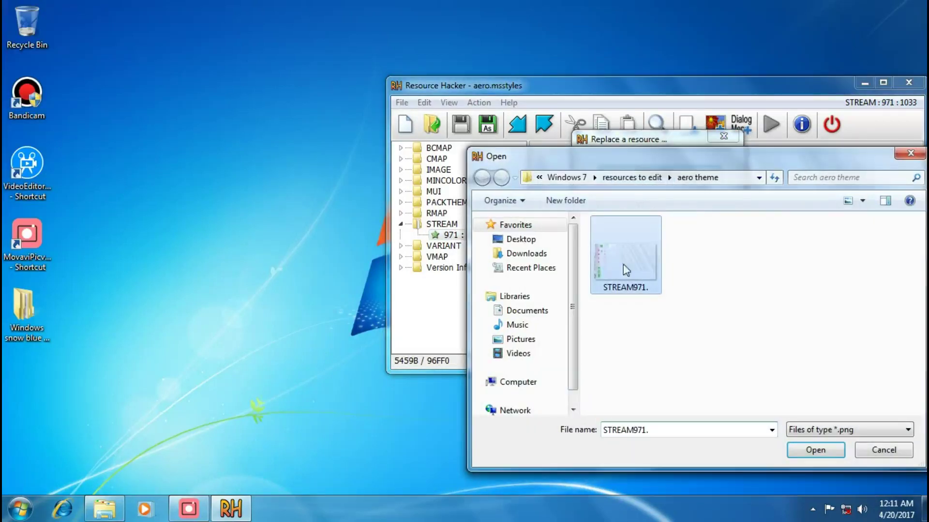
pyautogui.click(816, 453)
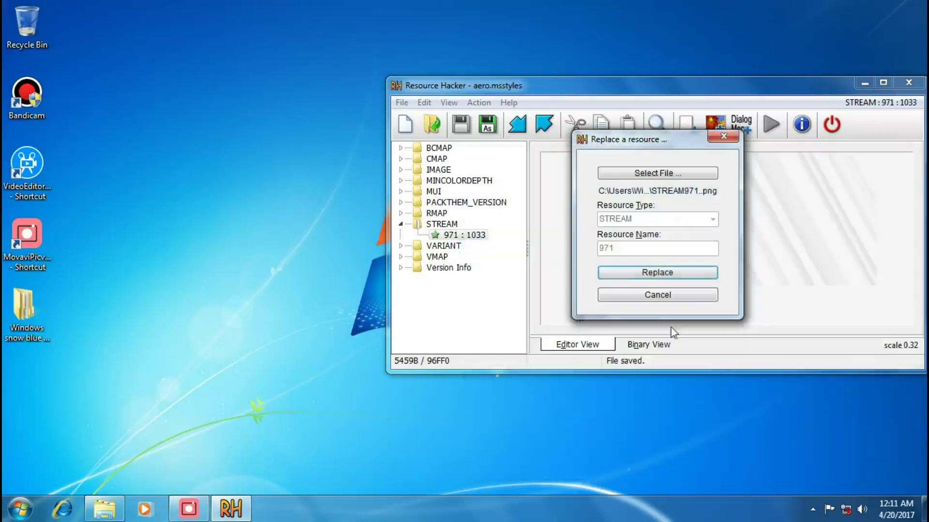
pyautogui.click(621, 273)
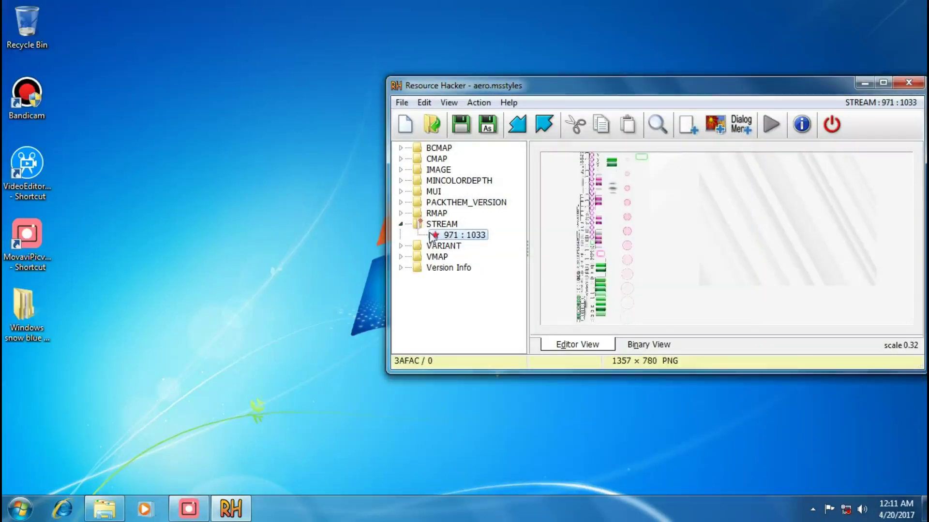
# Step: Expand the IMAGE resources and preview several entries to examine the button textures they contain
pyautogui.doubleClick(432, 170)
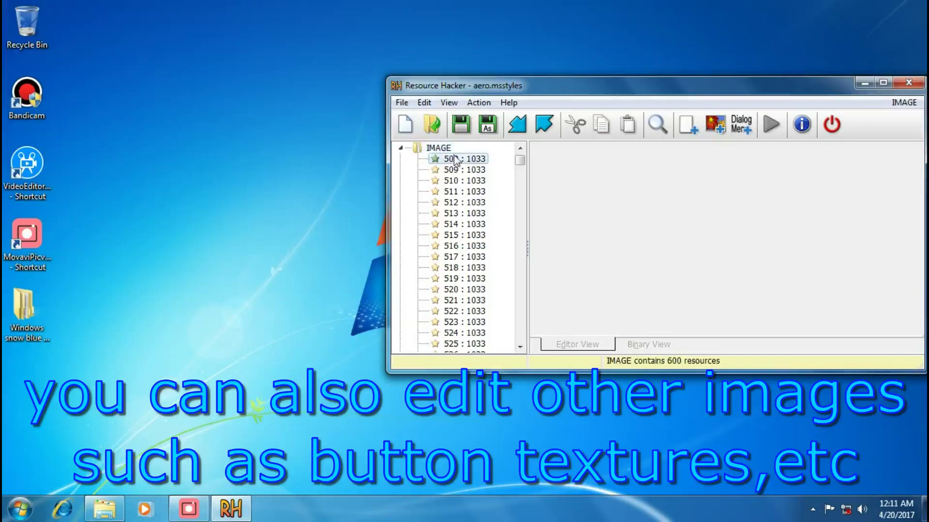
pyautogui.click(453, 180)
pyautogui.click(454, 203)
pyautogui.click(455, 235)
pyautogui.click(455, 278)
pyautogui.click(456, 311)
pyautogui.click(458, 332)
pyautogui.click(460, 268)
pyautogui.click(462, 235)
pyautogui.click(466, 280)
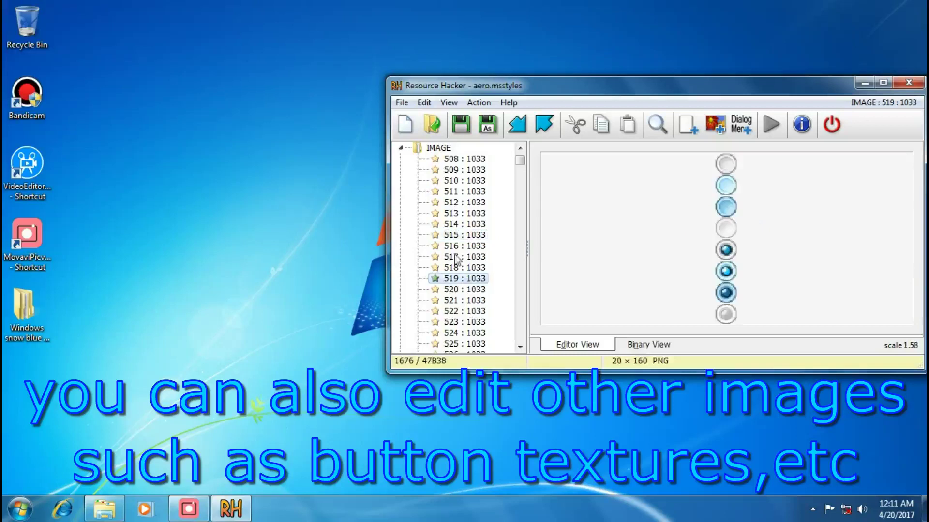
# Step: Save the modified aero.msstyles file and close Resource Hacker
pyautogui.moveTo(522, 166); pyautogui.dragTo(514, 350)
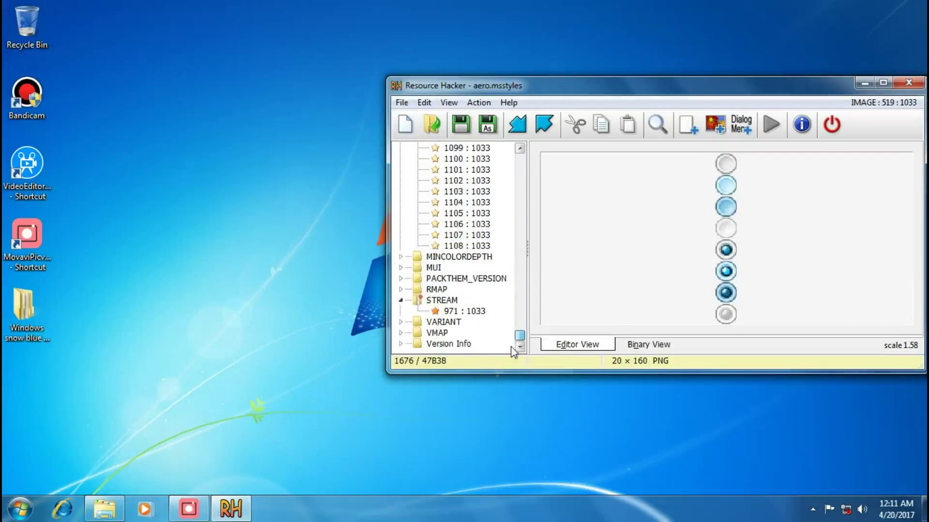
pyautogui.click(465, 127)
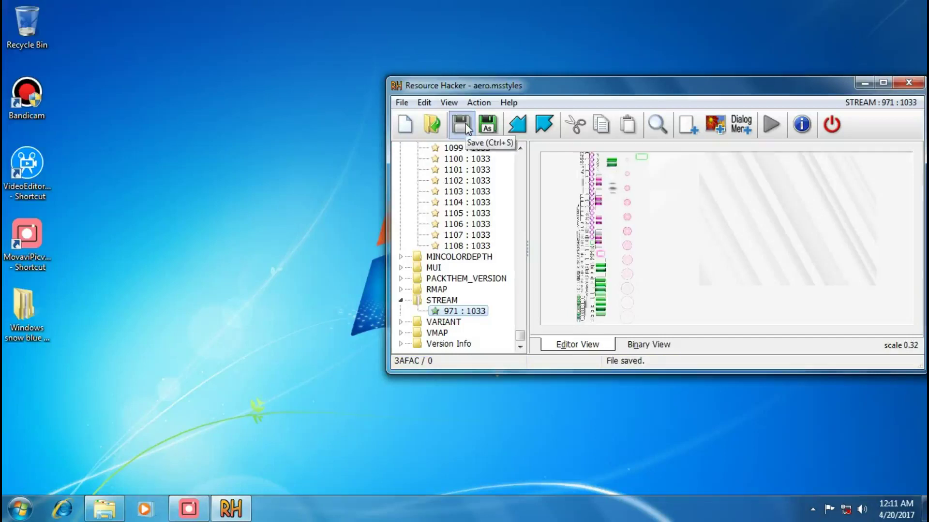
pyautogui.click(908, 86)
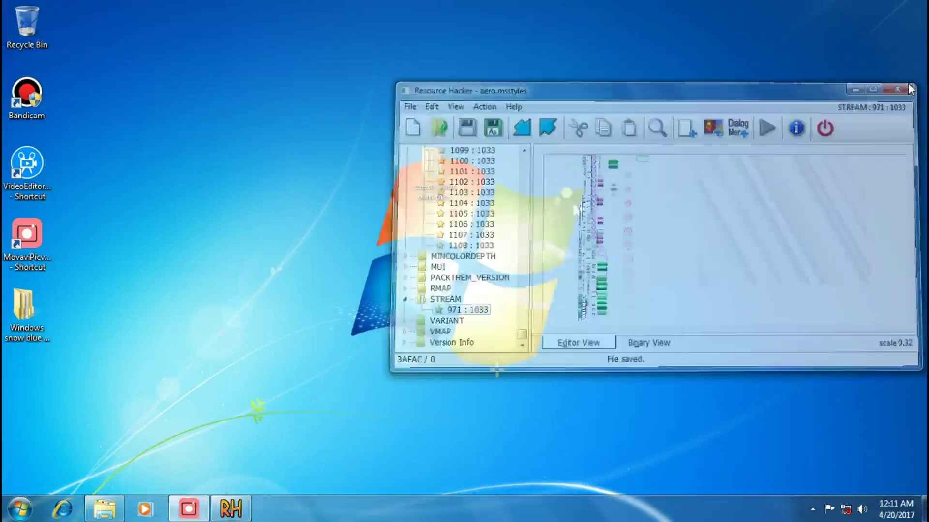
# Step: Check the edited aero file in the aero theme folder and minimize the folder window
pyautogui.click(121, 509)
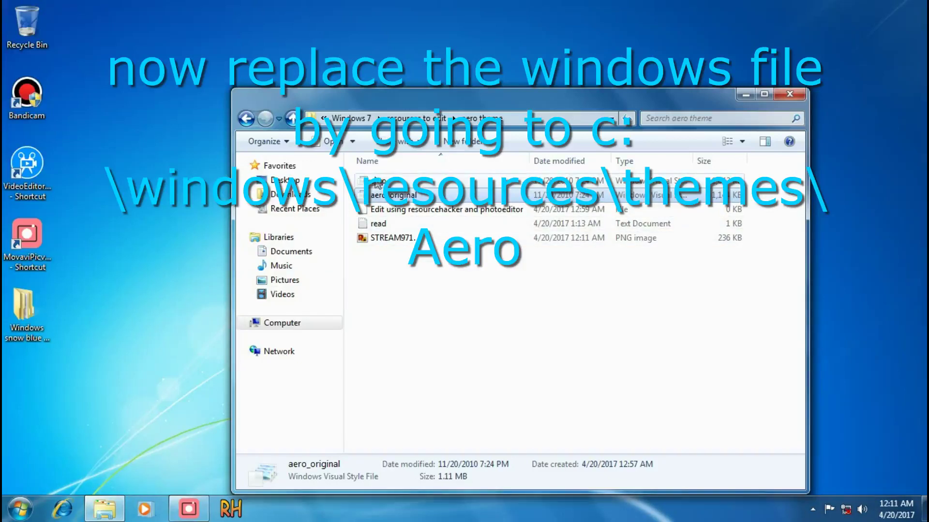
pyautogui.click(378, 184)
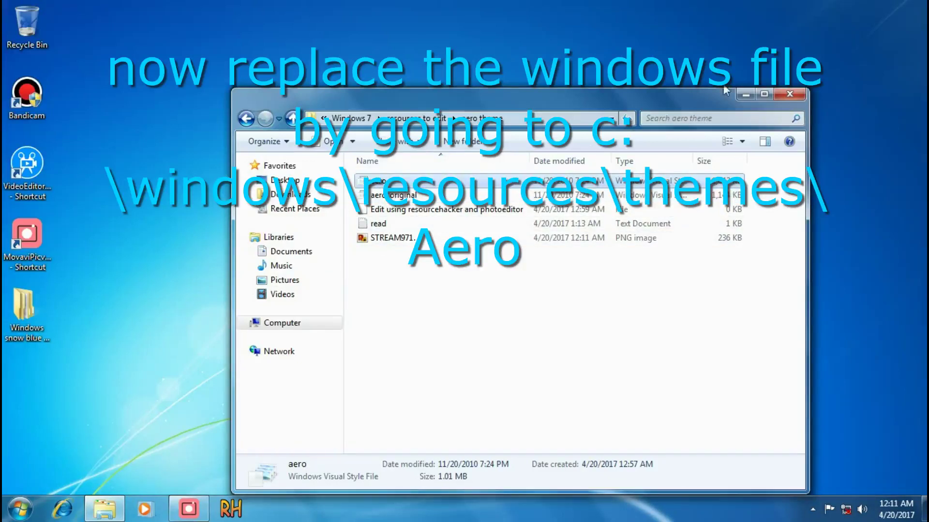
pyautogui.click(744, 94)
# Step: Apply the Windows 7 Basic theme in the Personalization settings and minimize that window
pyautogui.rightClick(581, 129)
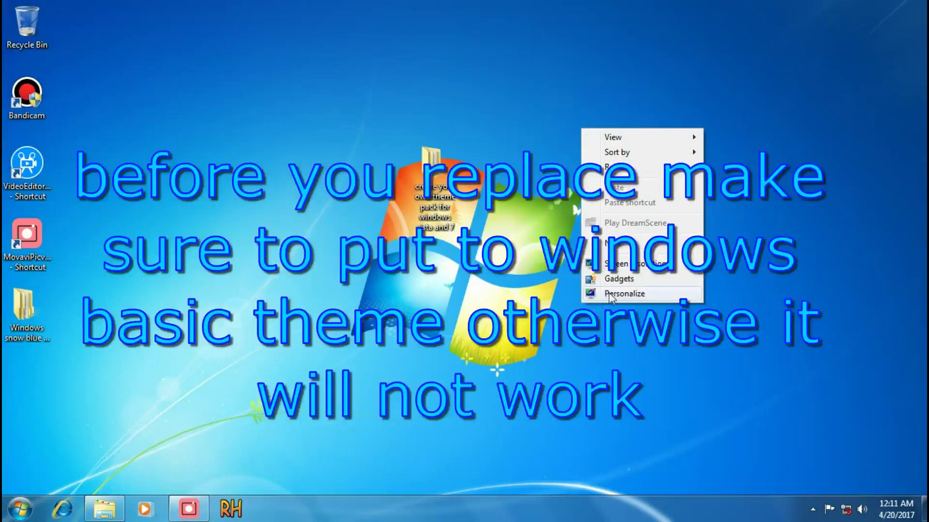
pyautogui.click(636, 295)
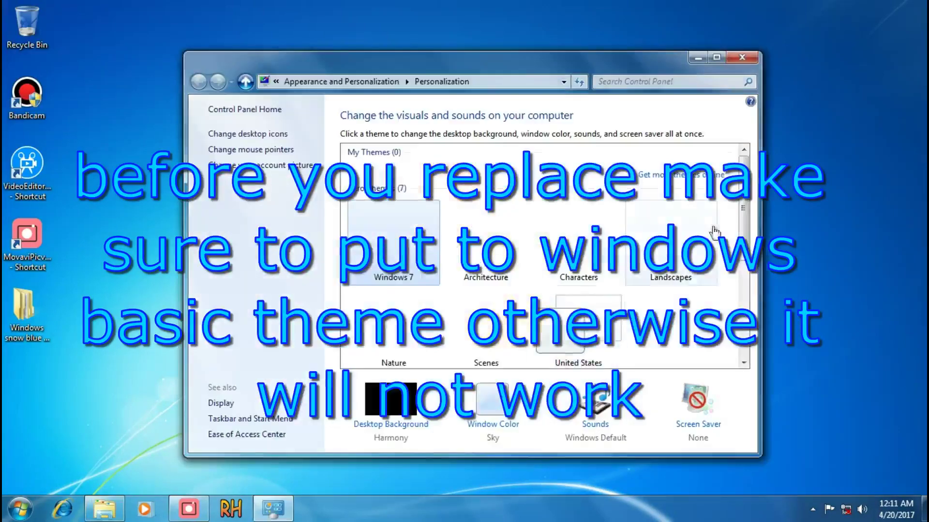
pyautogui.click(402, 225)
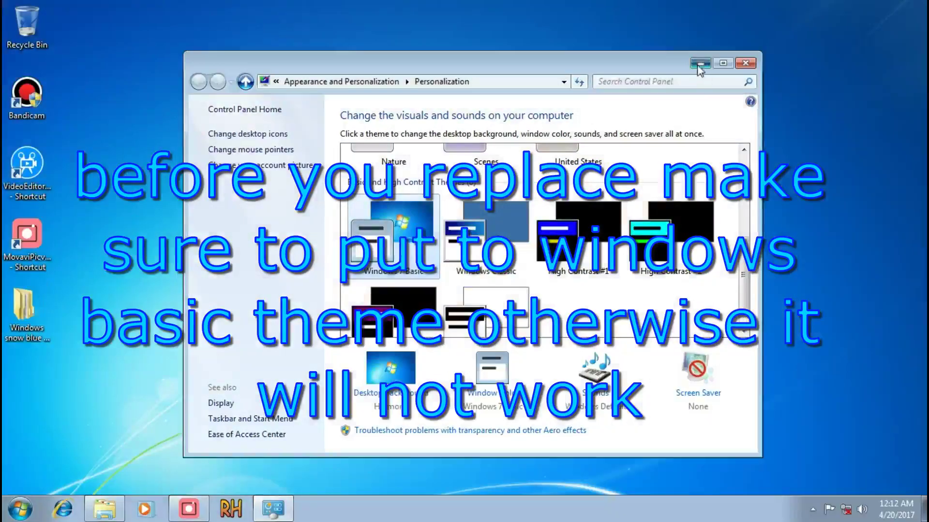
pyautogui.click(697, 58)
# Step: Open the folder C:\Windows\Resources\Themes\Aero in a new Explorer window
pyautogui.click(20, 509)
pyautogui.press('super+e')
pyautogui.doubleClick(438, 104)
pyautogui.doubleClick(421, 151)
pyautogui.scroll(-15, 424, 145)
pyautogui.doubleClick(426, 114)
pyautogui.doubleClick(400, 111)
pyautogui.doubleClick(396, 93)
# Step: Rename the system's aero visual style file to aero.old
pyautogui.rightClick(394, 123)
pyautogui.click(451, 150)
pyautogui.rightClick(399, 124)
pyautogui.click(437, 286)
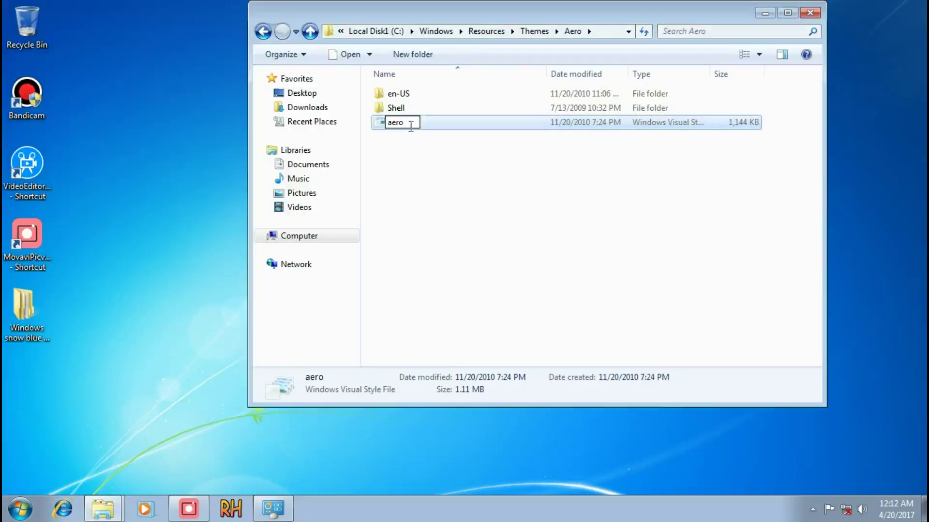
pyautogui.click(472, 197)
pyautogui.click(409, 124)
pyautogui.click(480, 200)
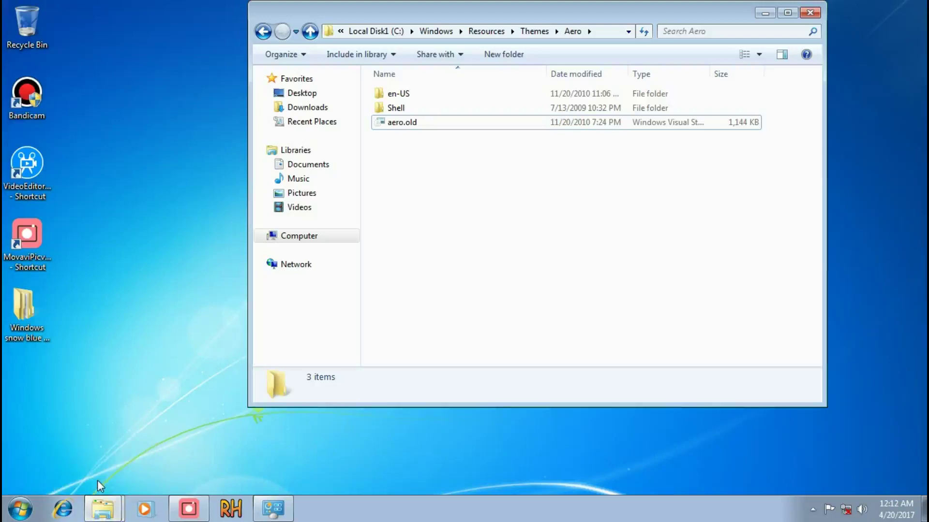
# Step: Copy the edited aero file from the aero theme folder into the system's Themes\Aero folder, granting administrator permission
pyautogui.click(99, 510)
pyautogui.click(102, 467)
pyautogui.moveTo(392, 103); pyautogui.dragTo(391, 236)
pyautogui.rightClick(381, 319)
pyautogui.click(415, 239)
pyautogui.rightClick(450, 154)
pyautogui.click(483, 248)
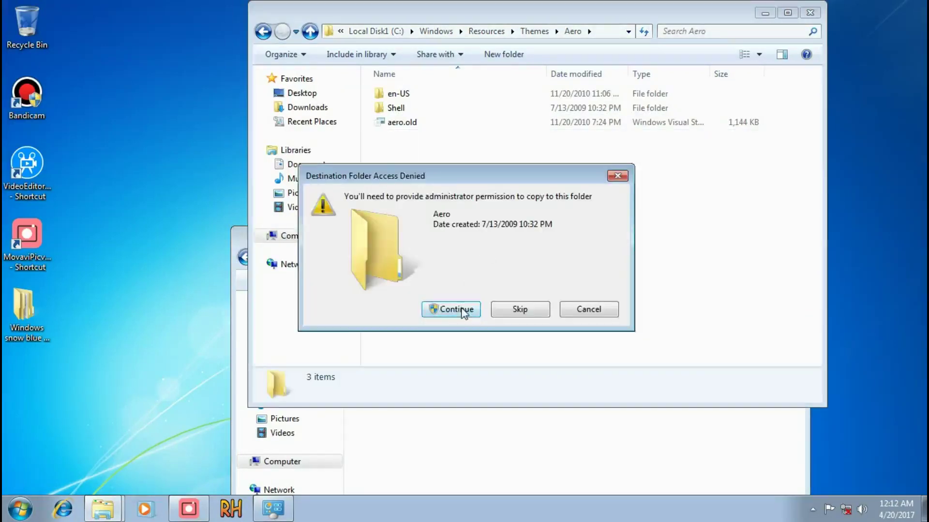
pyautogui.click(455, 310)
# Step: Reopen the Personalization window and apply the Windows 7 Aero theme
pyautogui.rightClick(165, 130)
pyautogui.press('Escape')
pyautogui.click(260, 516)
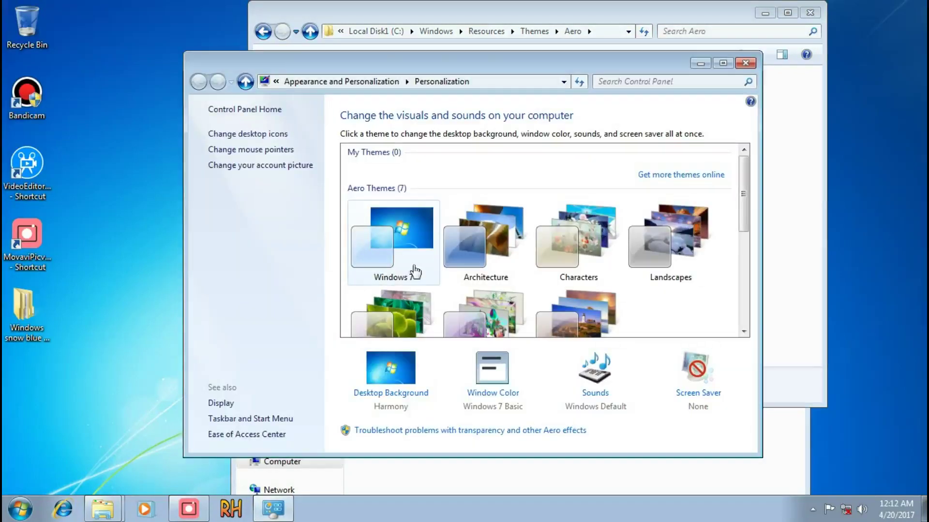
pyautogui.click(397, 245)
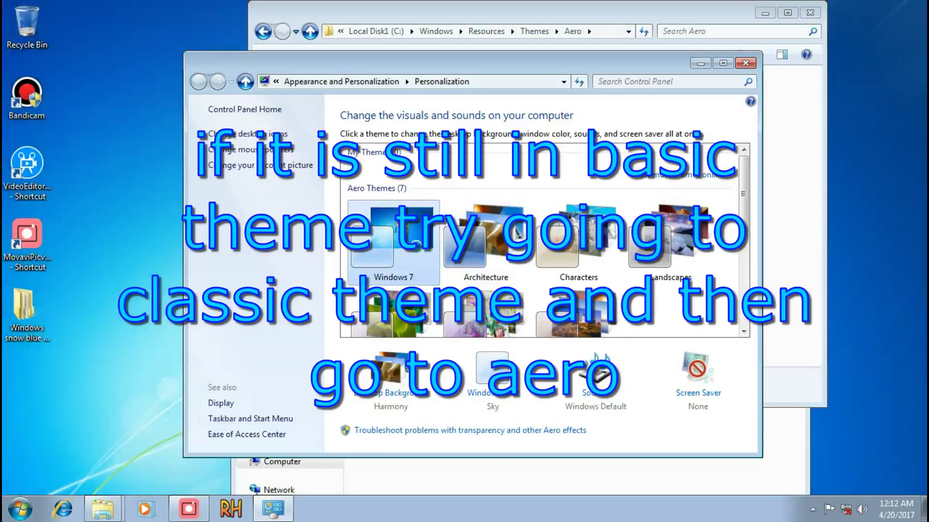
# Step: Move the Personalization window around to check the Aero window style, and close it
pyautogui.scroll(-2, 470, 254)
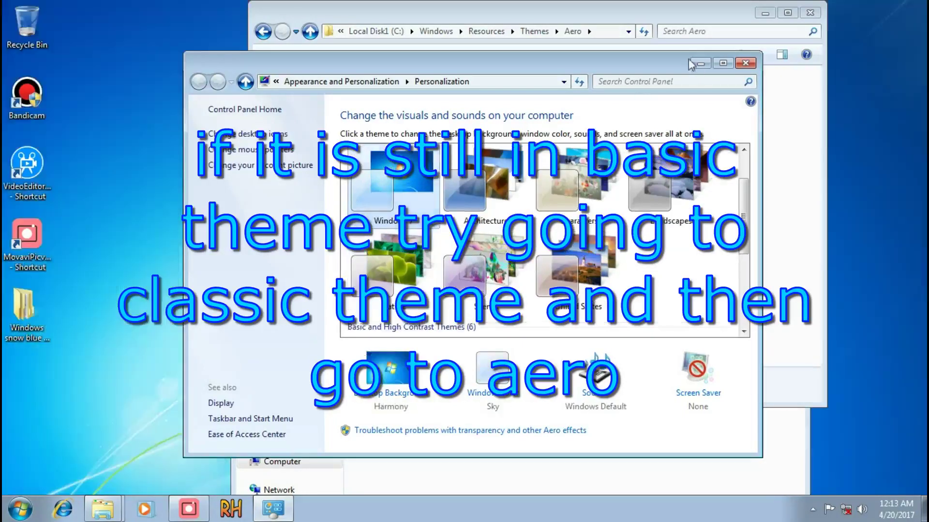
pyautogui.click(620, 4)
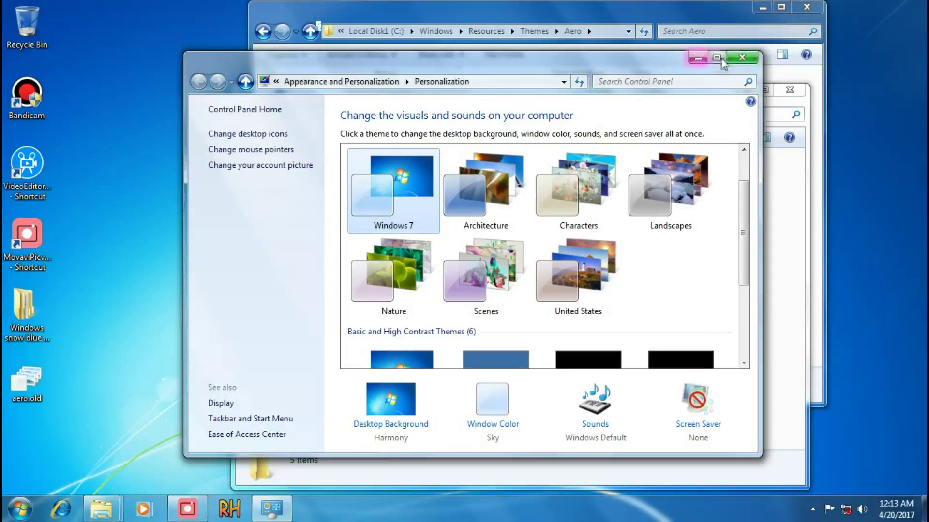
pyautogui.moveTo(644, 60); pyautogui.dragTo(637, 333)
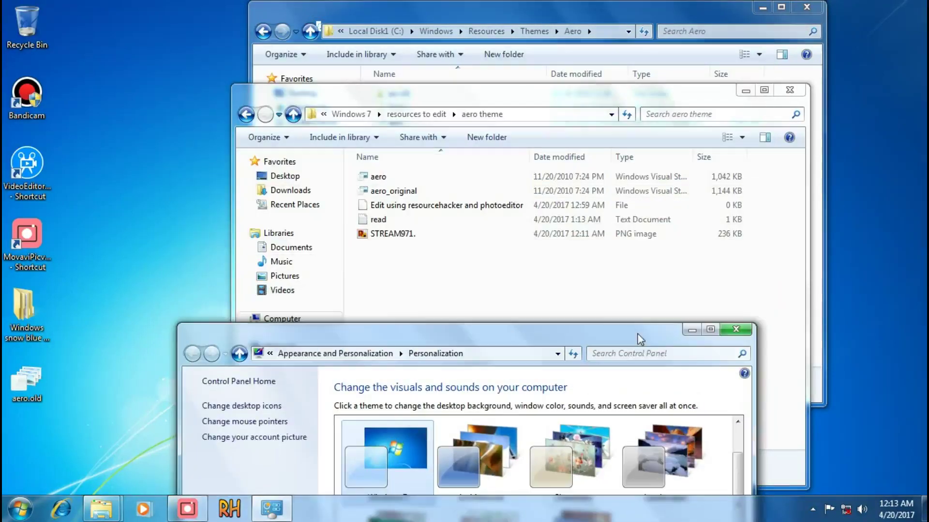
pyautogui.click(735, 329)
# Step: Copy the edited aero file over to the Themes\Aero folder again, and close that system folder's window
pyautogui.moveTo(701, 100); pyautogui.dragTo(702, 249)
pyautogui.moveTo(378, 325); pyautogui.dragTo(452, 194)
pyautogui.click(455, 307)
pyautogui.click(514, 253)
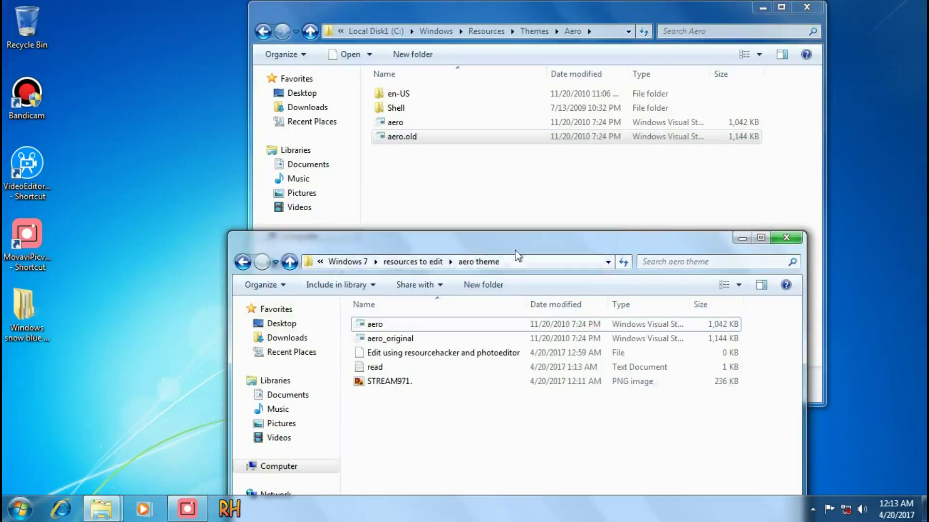
pyautogui.moveTo(514, 253); pyautogui.dragTo(513, 71)
pyautogui.click(804, 7)
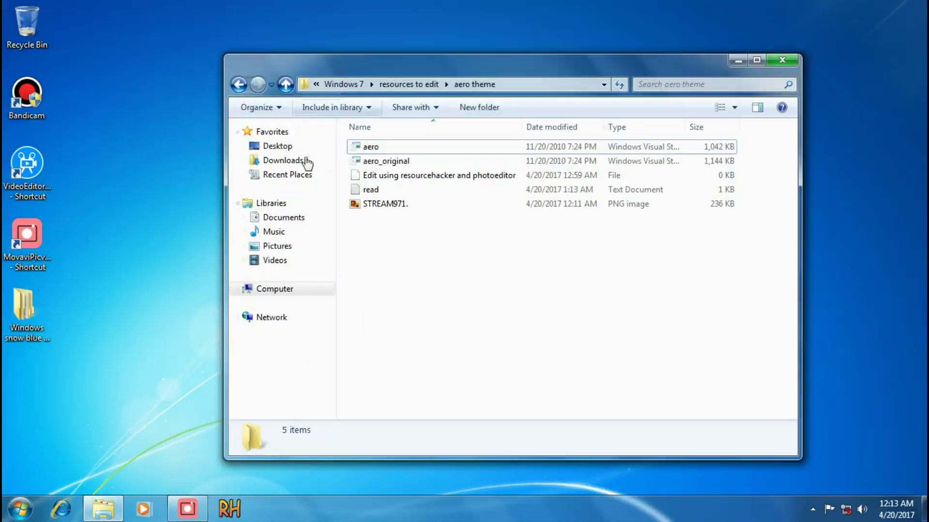
# Step: Open the boot screen folder inside resources to edit and check the file it contains
pyautogui.click(401, 85)
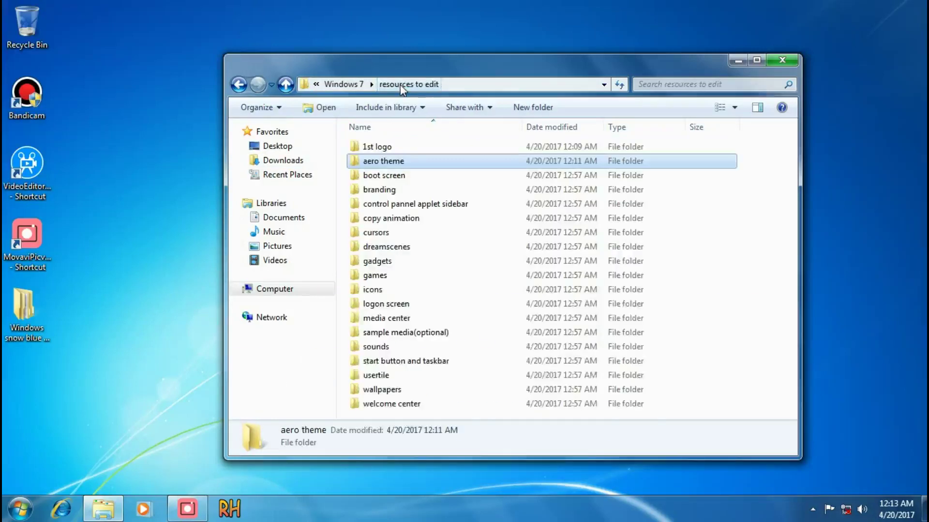
pyautogui.doubleClick(401, 174)
pyautogui.click(366, 147)
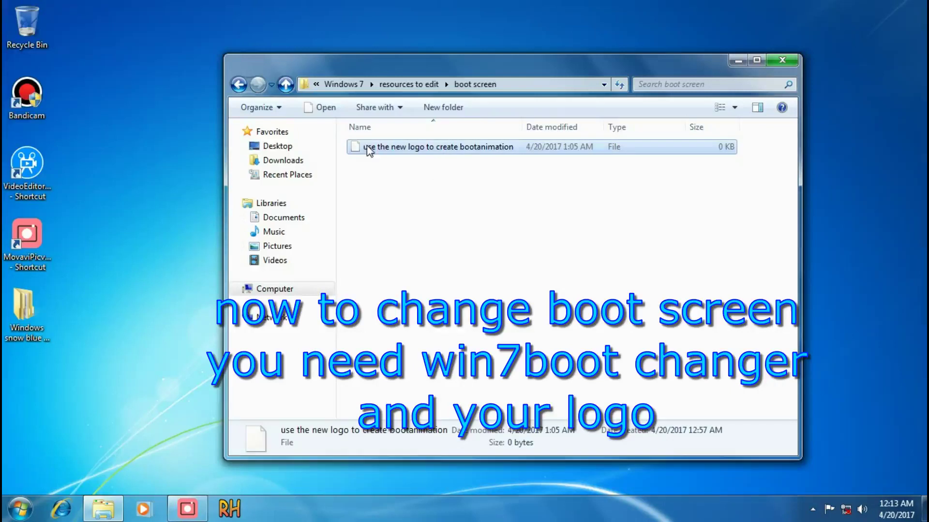
pyautogui.click(532, 271)
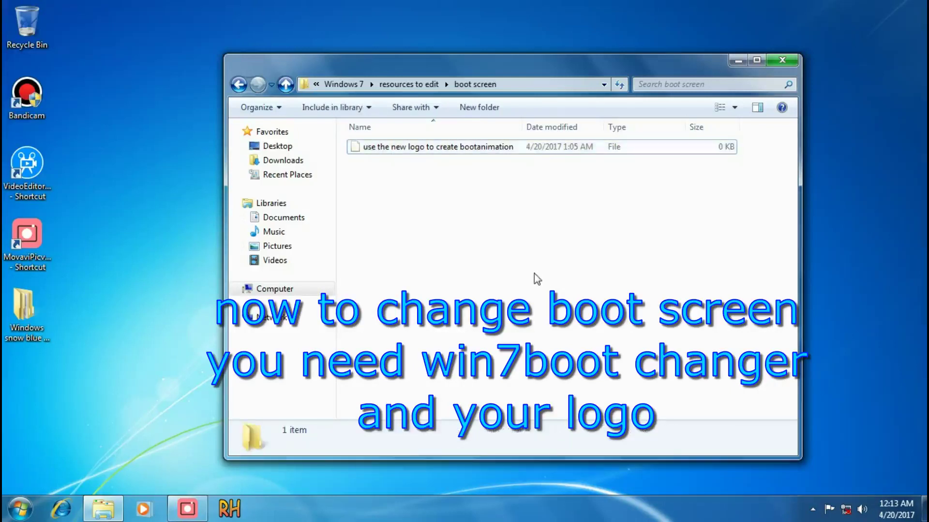
# Step: Go to the apps you need folder under Windows 7 and launch Win7BootUpdater
pyautogui.click(399, 85)
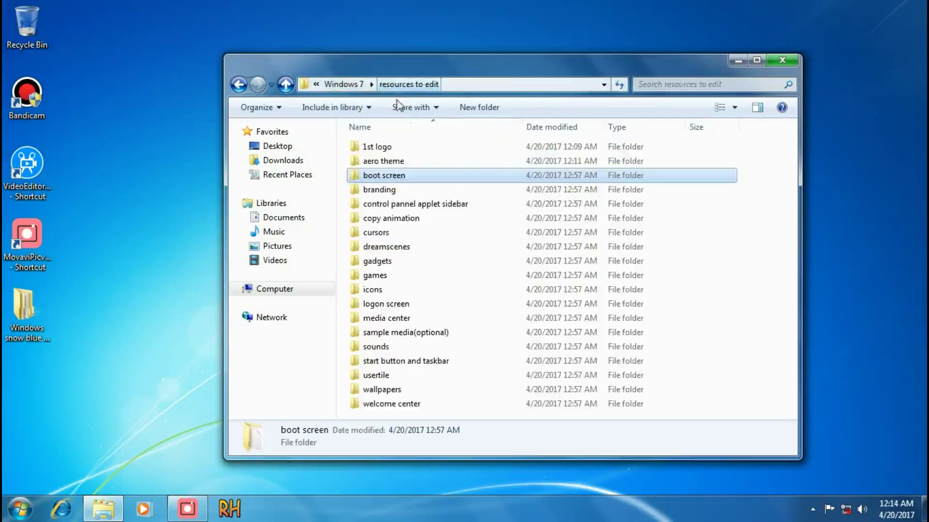
pyautogui.click(348, 84)
pyautogui.click(396, 149)
pyautogui.doubleClick(396, 148)
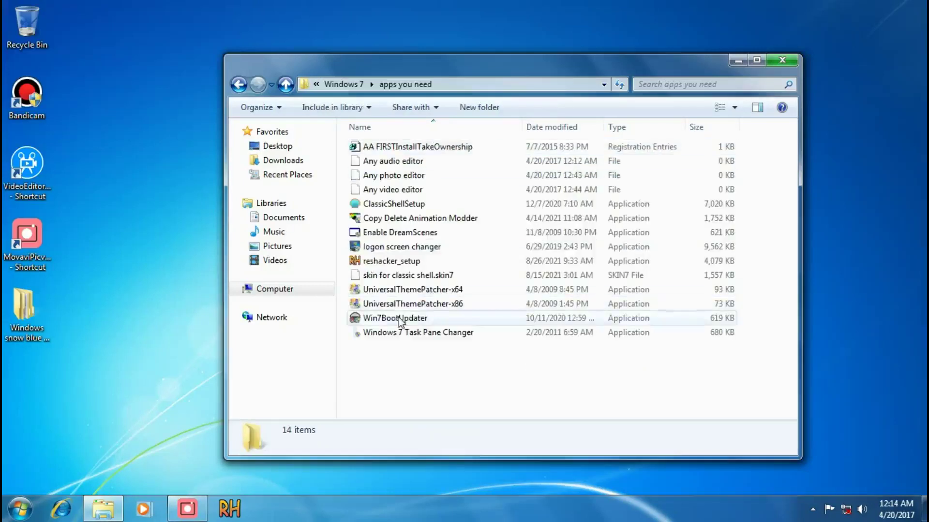
pyautogui.rightClick(393, 319)
pyautogui.click(435, 66)
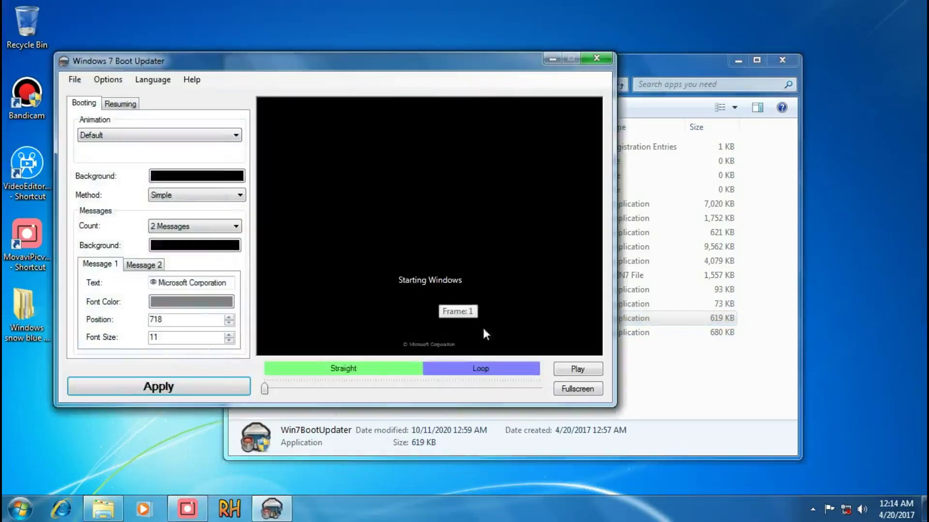
# Step: Choose Static Image as the boot animation and browse from the desktop theme pack folder to the logo in 1st logo
pyautogui.click(104, 136)
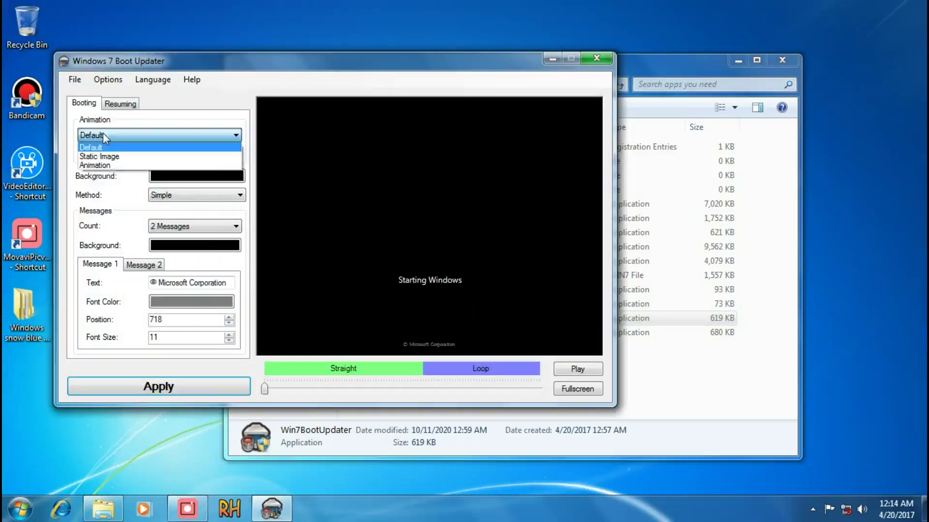
pyautogui.click(105, 158)
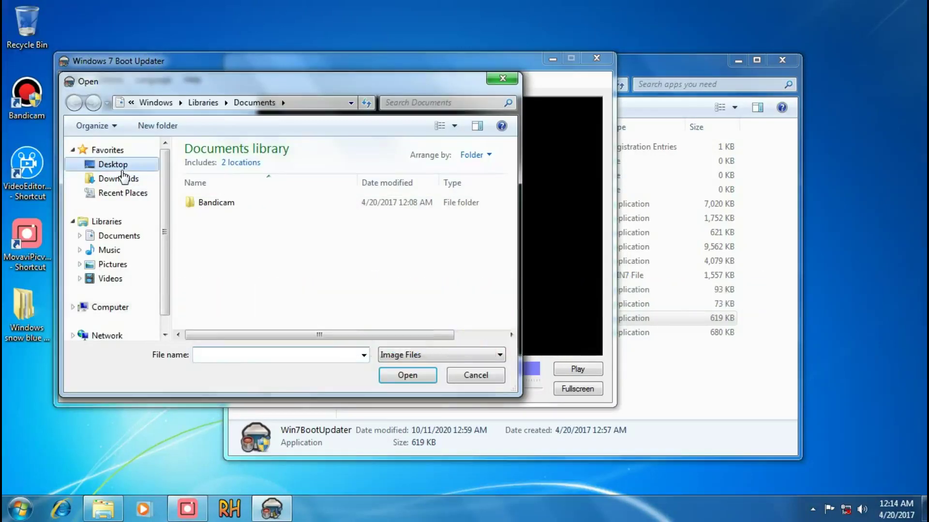
pyautogui.click(116, 165)
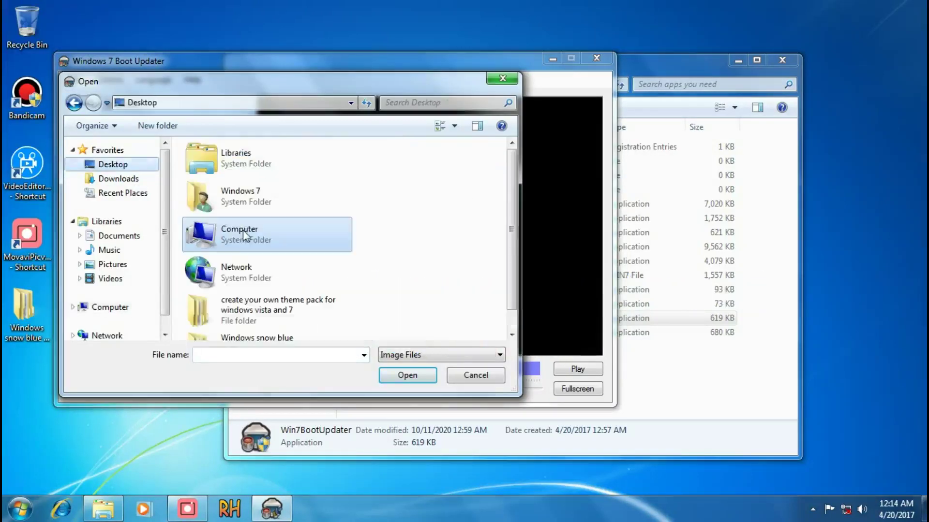
pyautogui.doubleClick(286, 321)
pyautogui.doubleClick(216, 180)
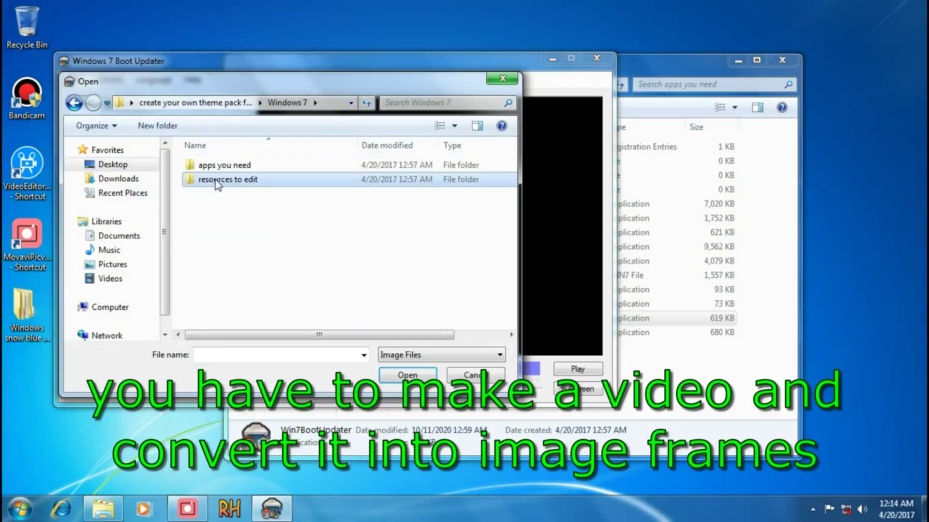
pyautogui.press('Return')
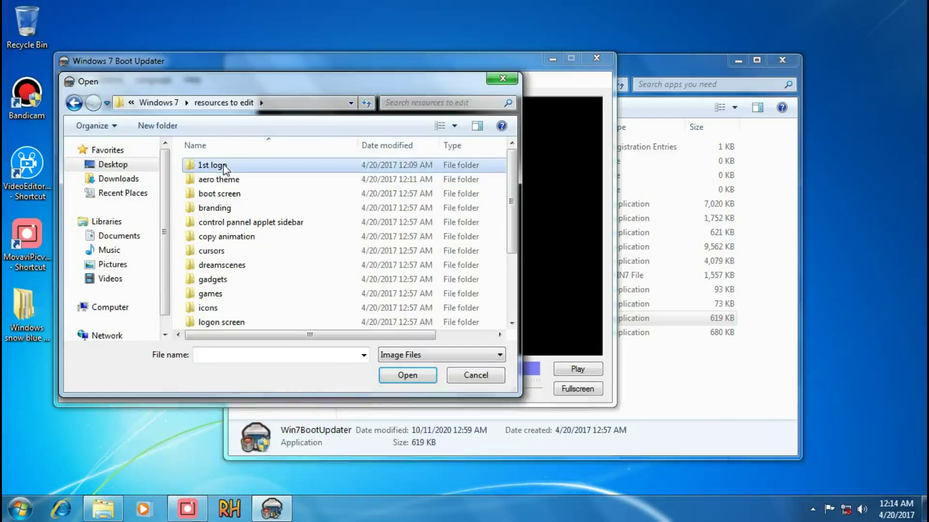
pyautogui.press('Return')
pyautogui.doubleClick(196, 182)
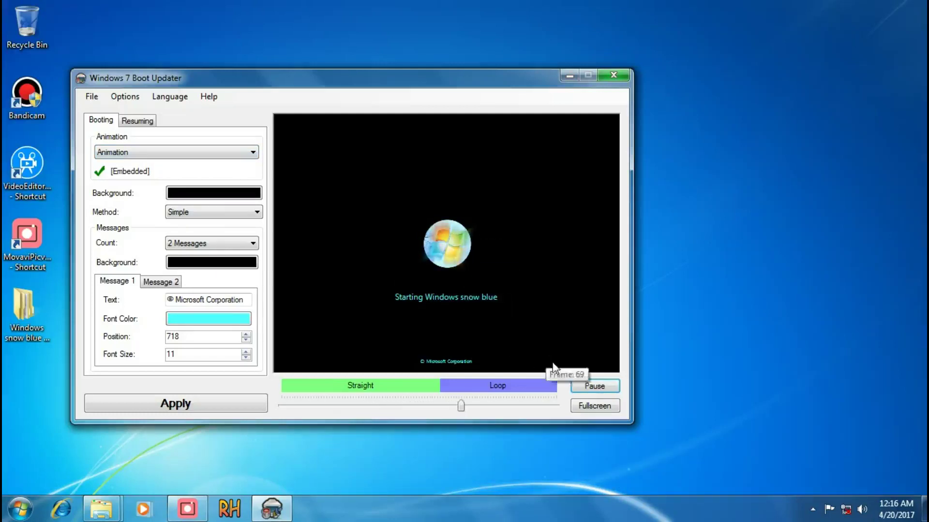
# Step: Replace the embedded boot animation with a static image of the logo from resources to edit\1st logo and apply the change
pyautogui.click(125, 152)
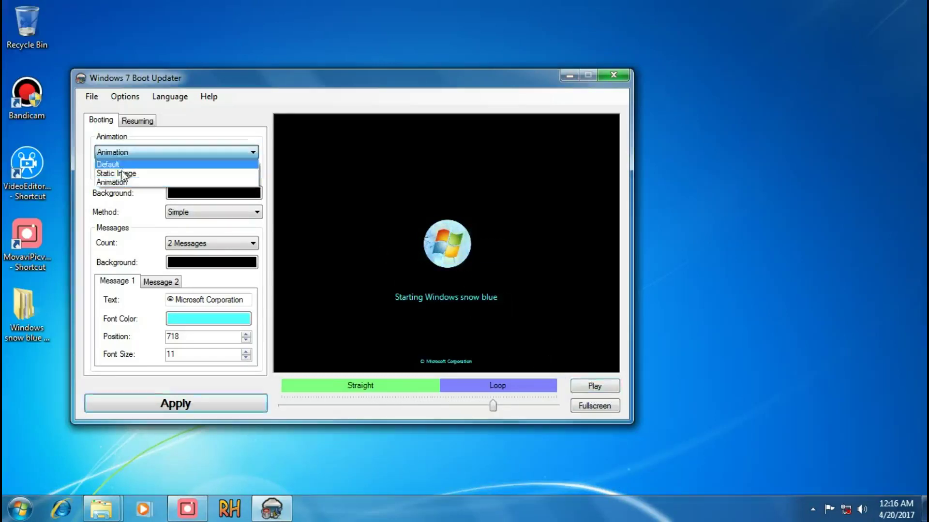
pyautogui.click(119, 171)
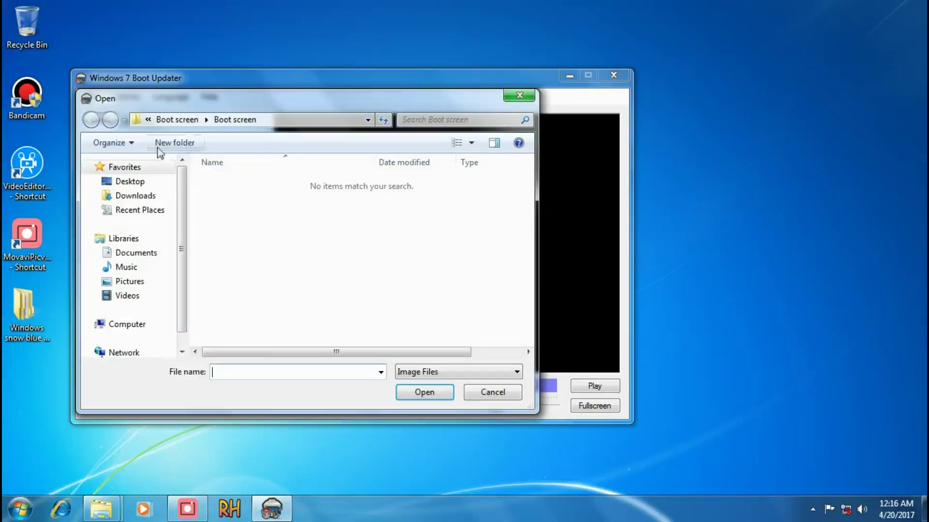
pyautogui.doubleClick(274, 305)
pyautogui.doubleClick(247, 186)
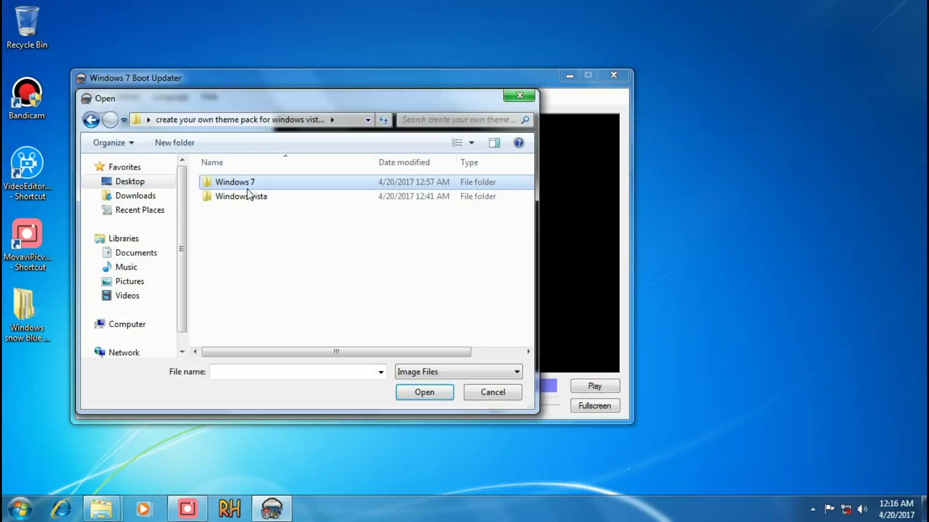
pyautogui.doubleClick(236, 183)
pyautogui.press('Return')
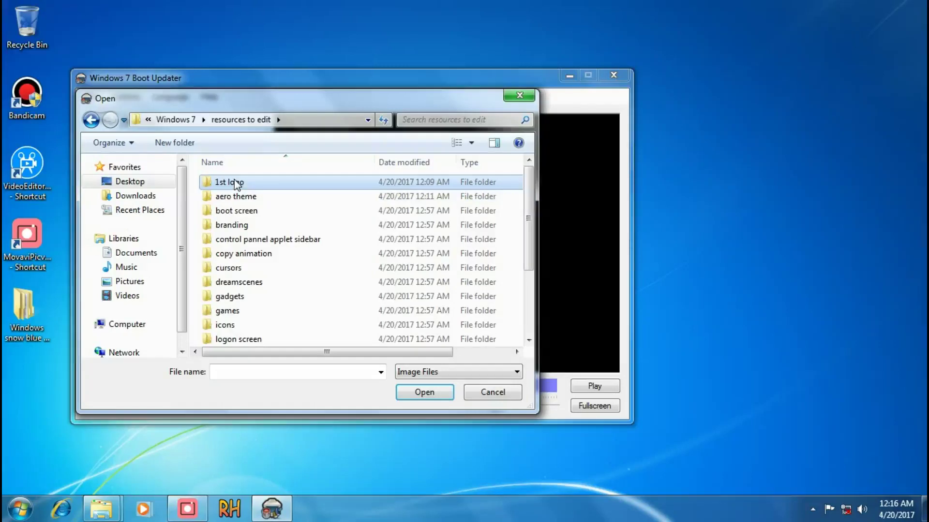
pyautogui.press('Return')
pyautogui.doubleClick(242, 190)
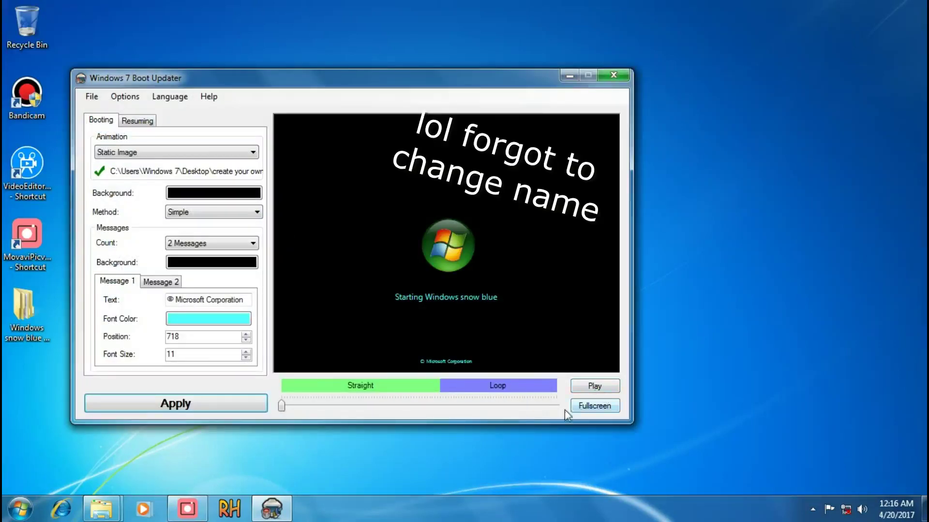
pyautogui.click(184, 408)
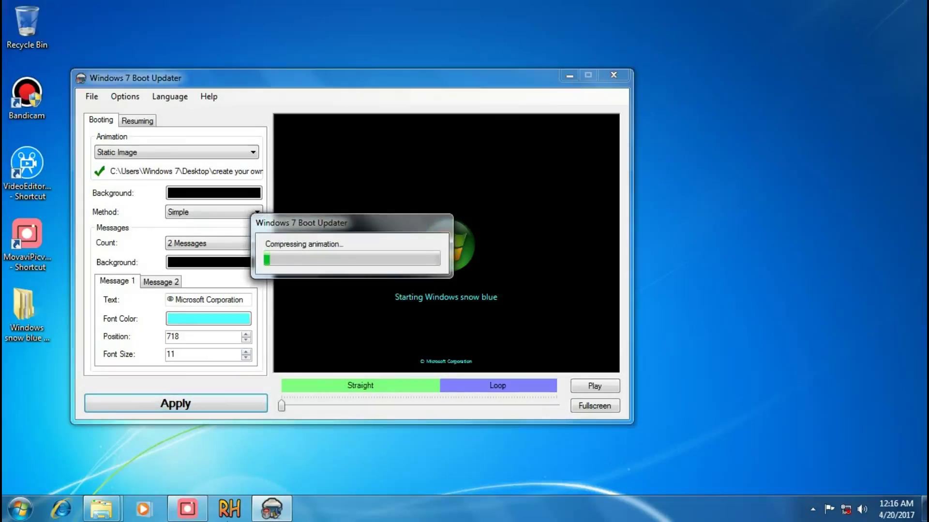
# Step: Close the Boot screen folder window and return from apps you need to the resources to edit folder
pyautogui.moveTo(95, 512)
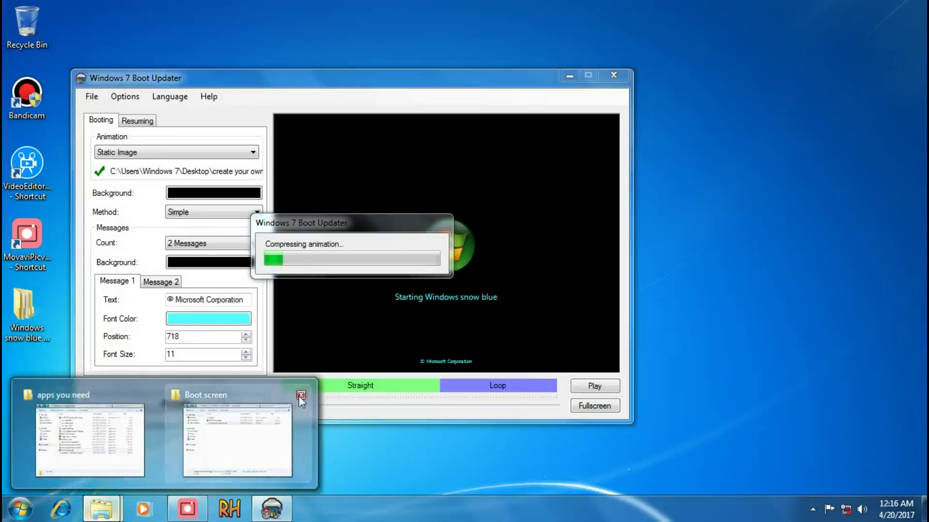
pyautogui.click(298, 396)
pyautogui.click(96, 438)
pyautogui.click(345, 85)
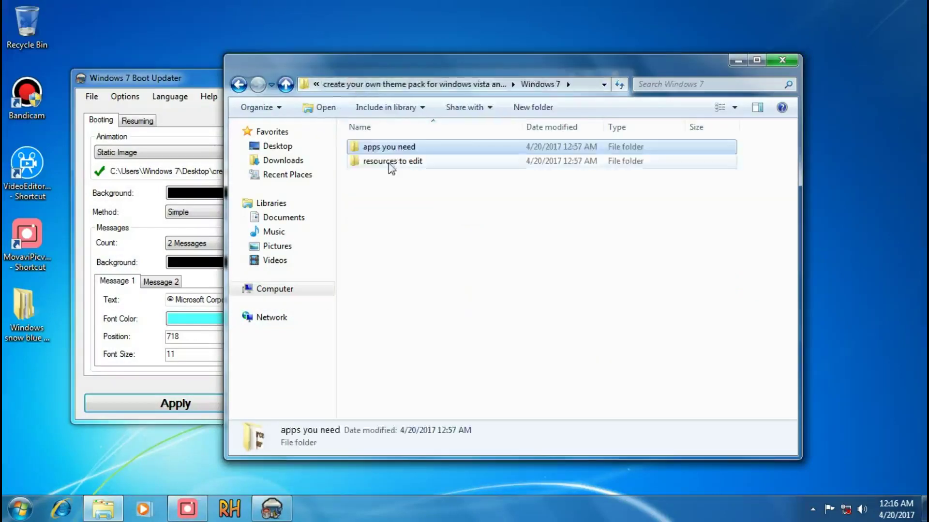
pyautogui.doubleClick(396, 161)
# Step: Return to Windows 7 Boot Updater, dismiss the boot update message and close the program
pyautogui.click(172, 78)
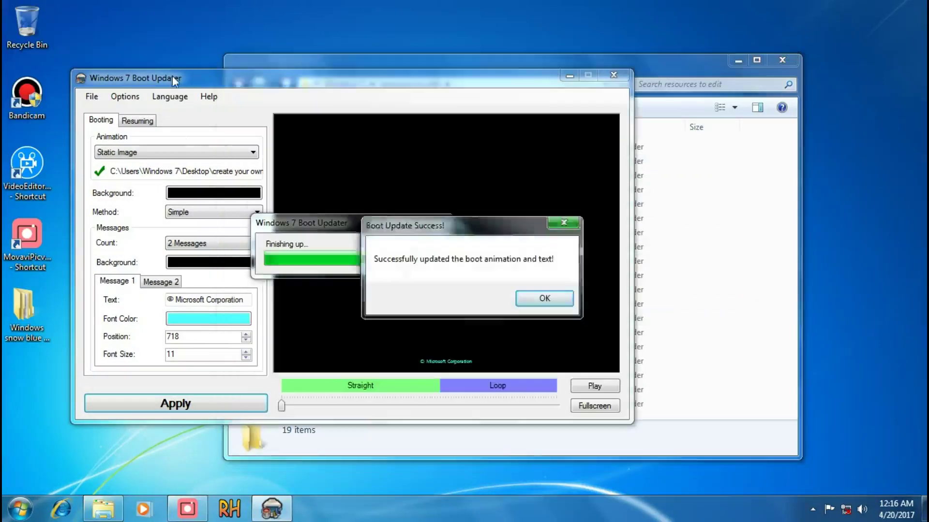
pyautogui.click(545, 298)
pyautogui.click(614, 75)
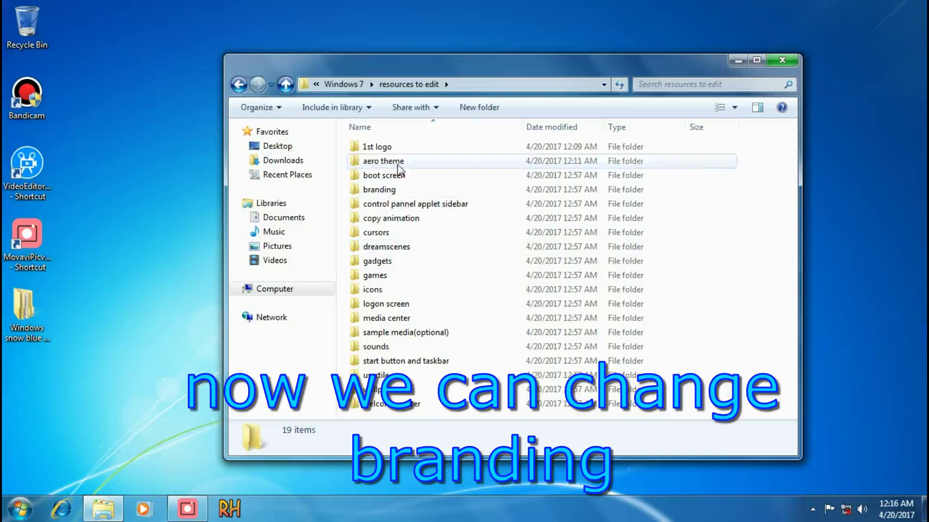
# Step: Open the branding folder in resources to edit and go to its Branding\ShellBrd subfolder
pyautogui.click(400, 190)
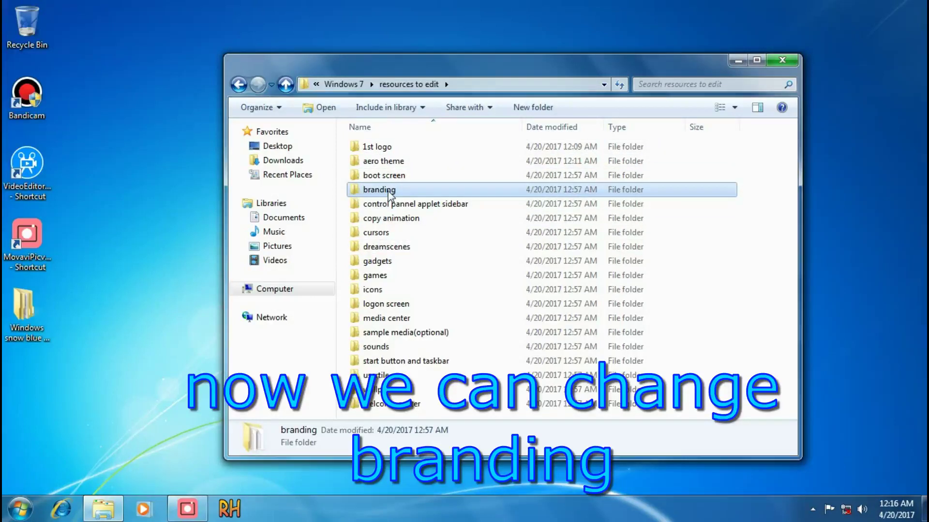
pyautogui.doubleClick(382, 190)
pyautogui.click(373, 166)
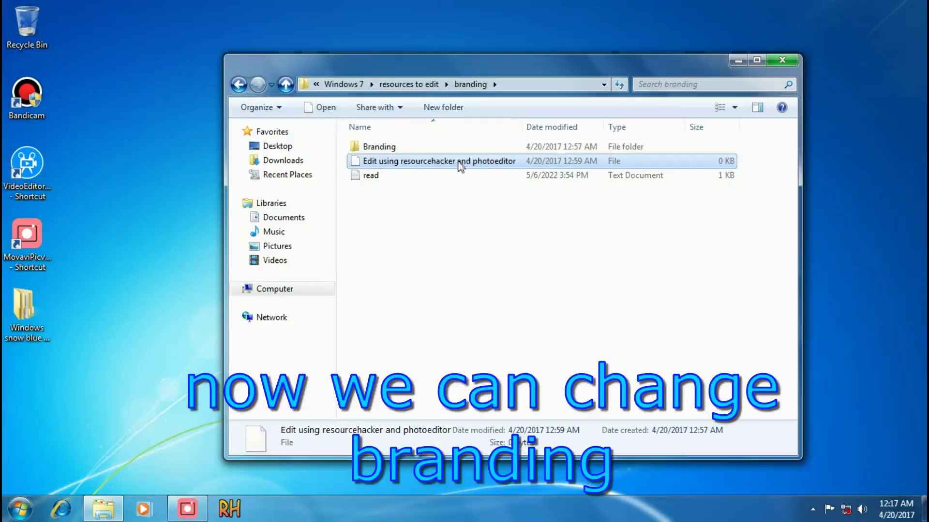
pyautogui.click(460, 218)
pyautogui.doubleClick(370, 147)
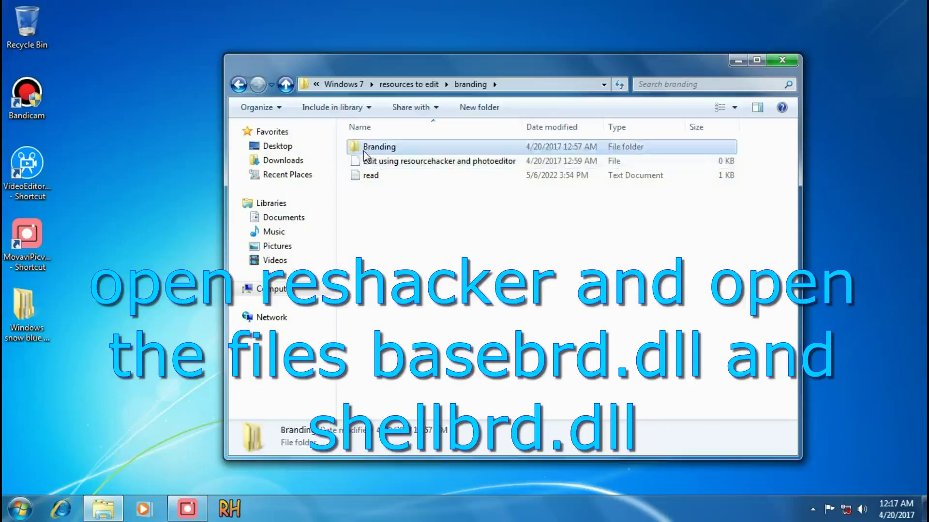
pyautogui.click(382, 149)
pyautogui.click(380, 161)
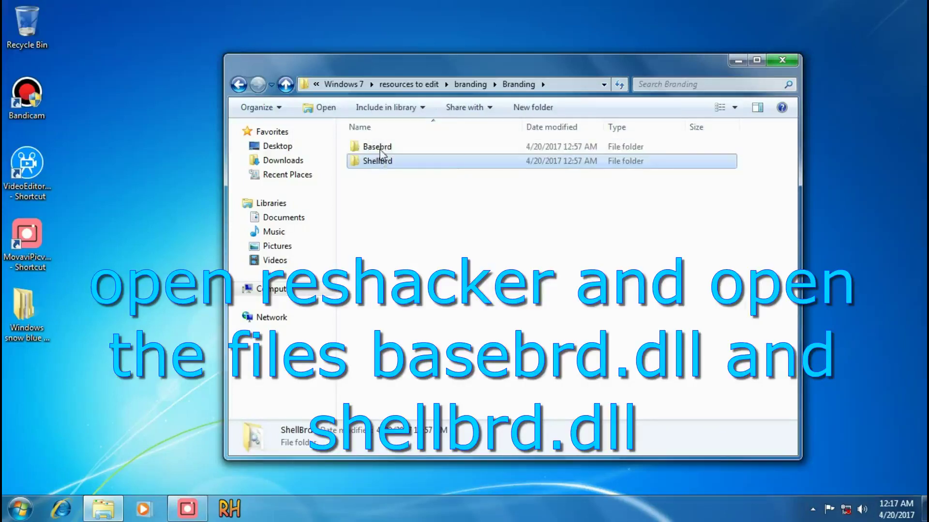
pyautogui.doubleClick(374, 161)
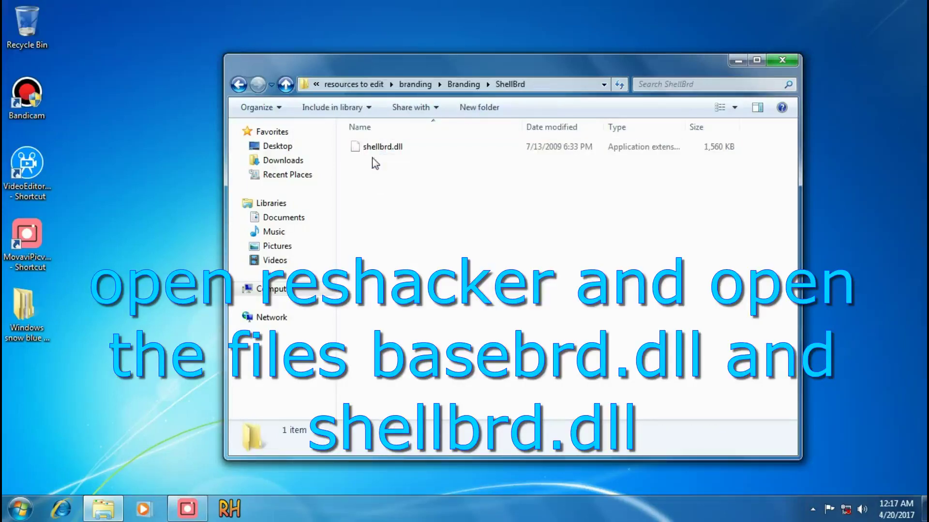
# Step: Open shellbrd.dll in Resource Hacker and expand its Bitmap group
pyautogui.click(228, 507)
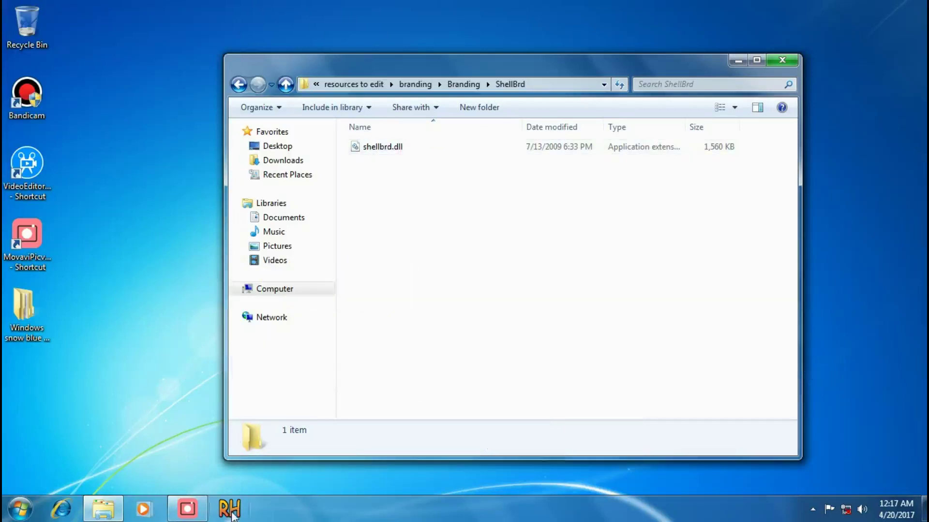
pyautogui.moveTo(369, 148); pyautogui.dragTo(453, 191)
pyautogui.doubleClick(434, 163)
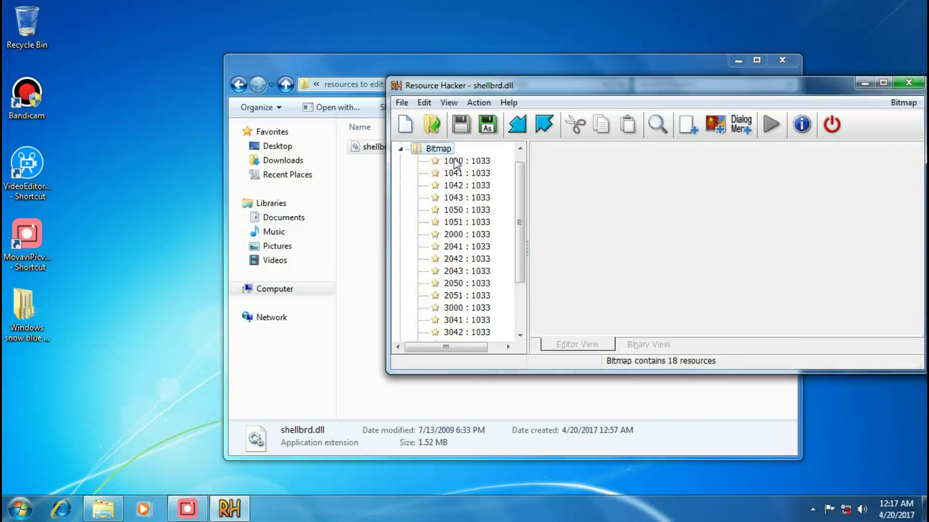
# Step: Preview bitmap resources 1000, 1042, 1043 and 1050 of shellbrd.dll
pyautogui.click(454, 160)
pyautogui.click(455, 185)
pyautogui.click(460, 197)
pyautogui.click(462, 209)
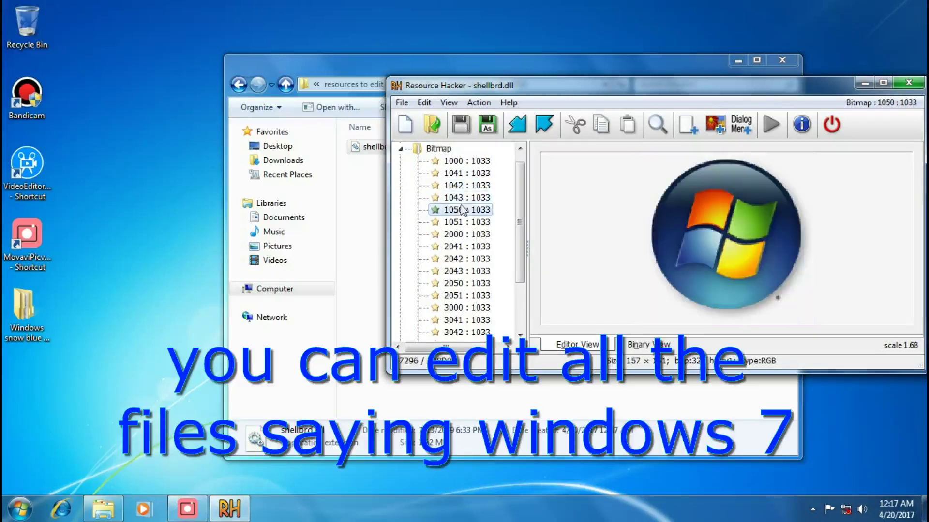
# Step: Preview further bitmap resources of shellbrd.dll, including 2000, 1043 and 1051
pyautogui.click(470, 235)
pyautogui.click(459, 211)
pyautogui.click(473, 197)
pyautogui.click(474, 222)
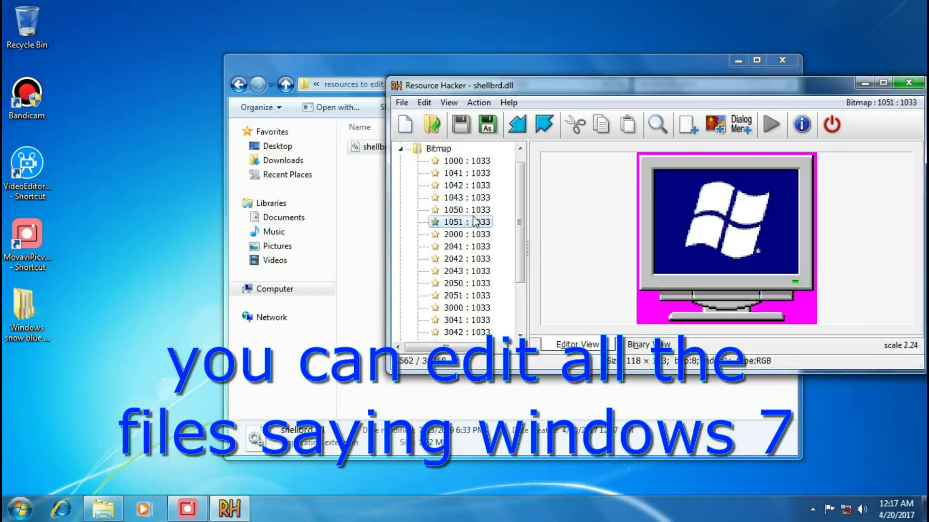
# Step: Save bitmap resources 1050, 2050 and 3050 of shellbrd.dll as BMP files in the ShellBrd folder
pyautogui.click(472, 211)
pyautogui.rightClick(474, 215)
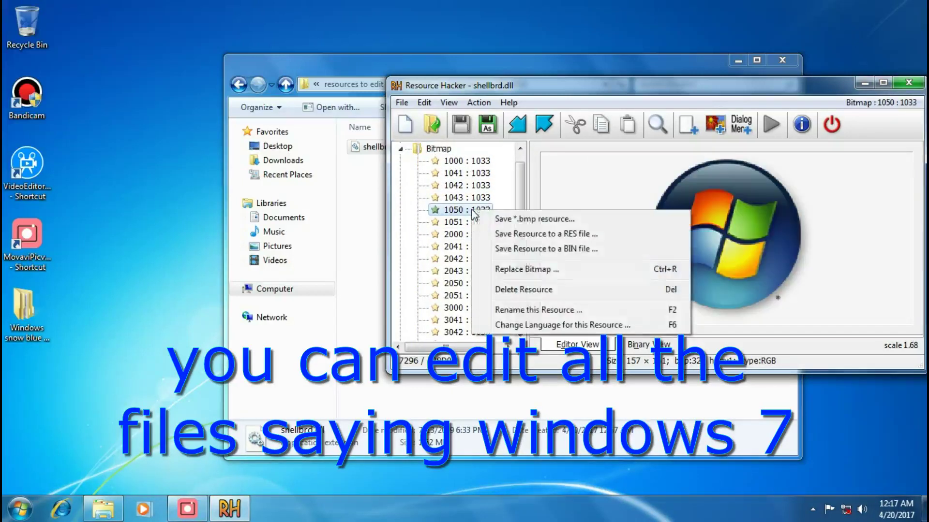
pyautogui.click(513, 219)
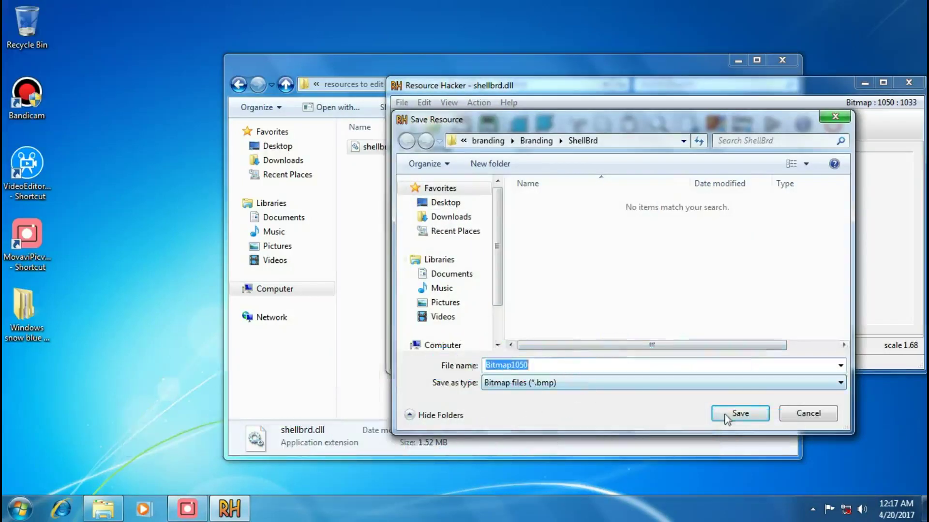
pyautogui.click(740, 414)
pyautogui.click(472, 246)
pyautogui.click(472, 283)
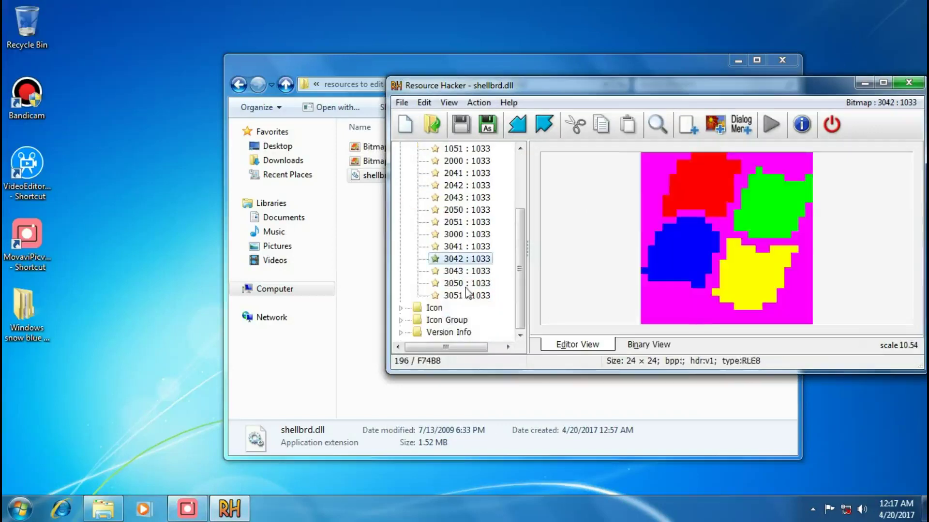
pyautogui.rightClick(481, 285)
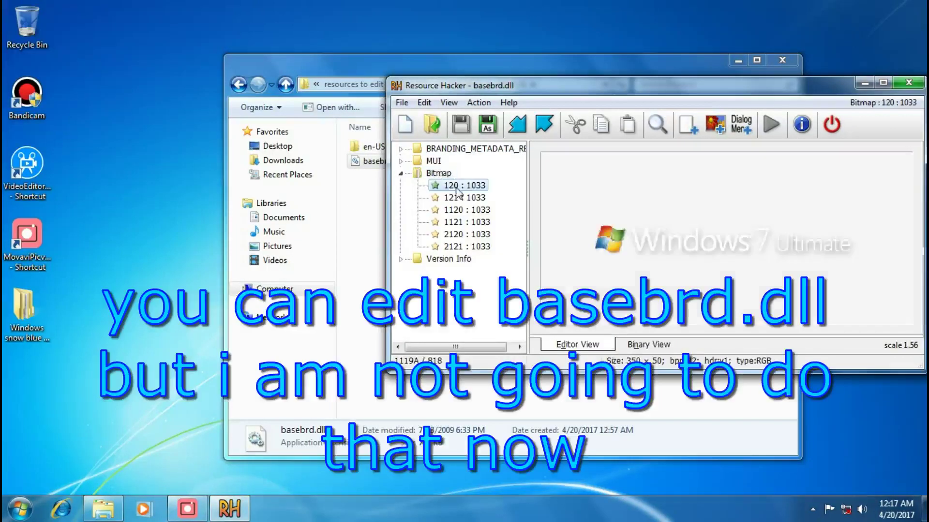
# Step: Save the bitmap resources of basebrd.dll, such as 120 and 121, as BMP files in the Basebrd folder
pyautogui.rightClick(457, 192)
pyautogui.click(503, 191)
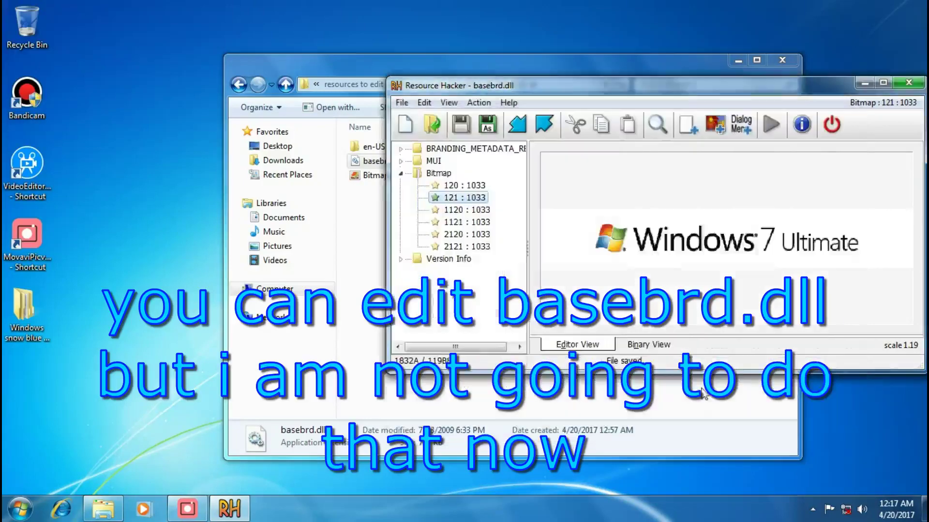
pyautogui.click(740, 412)
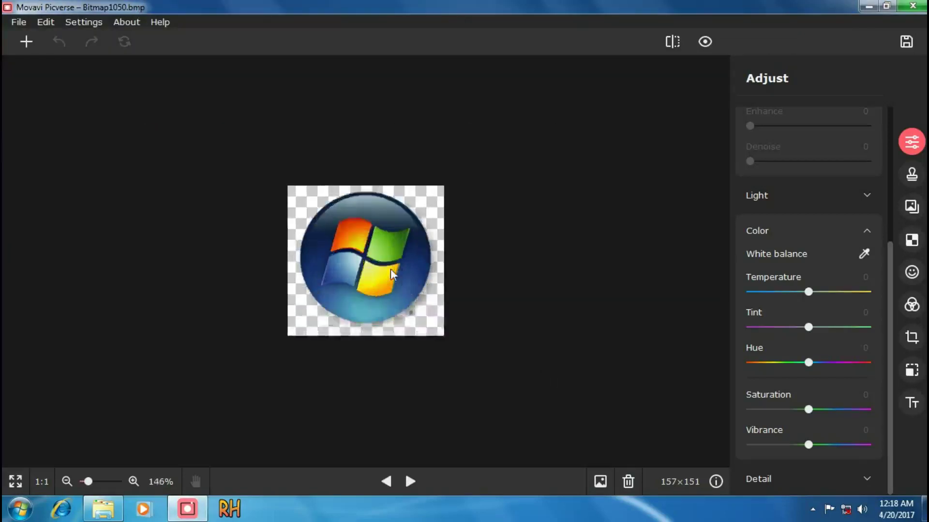
# Step: Insert the green Windows orb image over the blue logo in Bitmap1050.bmp, apply it and save the bitmap
pyautogui.click(911, 207)
pyautogui.click(794, 116)
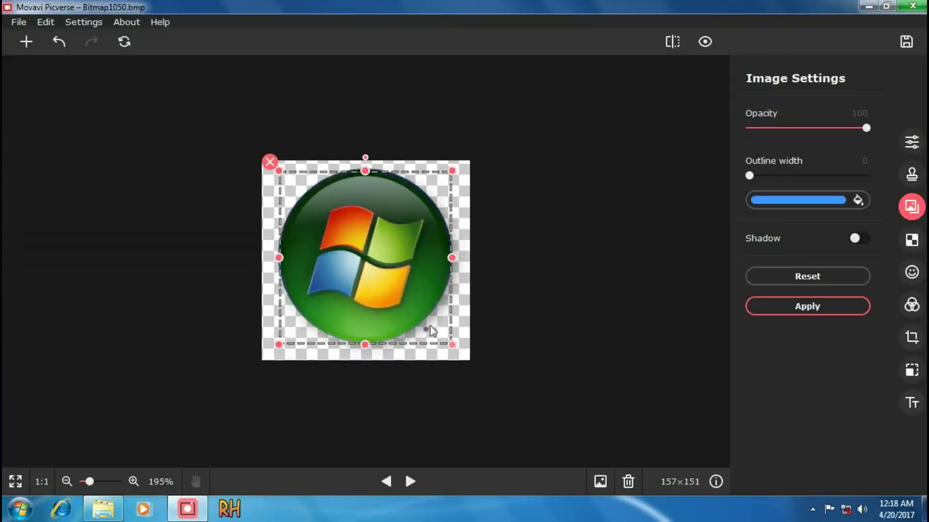
pyautogui.click(807, 306)
pyautogui.click(19, 22)
pyautogui.click(34, 57)
pyautogui.press('Return')
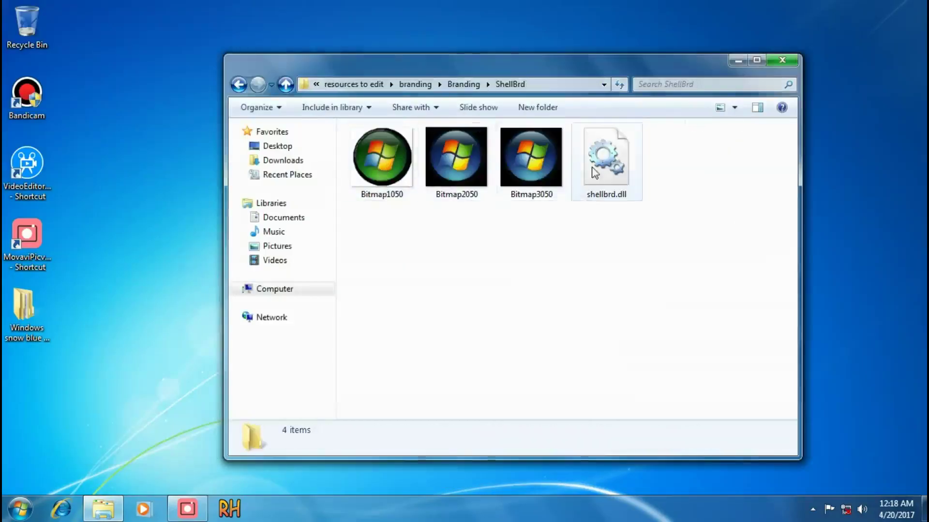
# Step: Load shellbrd.dll in Resource Hacker and replace bitmap resource 1050 with the edited green orb bitmap
pyautogui.click(229, 508)
pyautogui.moveTo(486, 84); pyautogui.dragTo(717, 80)
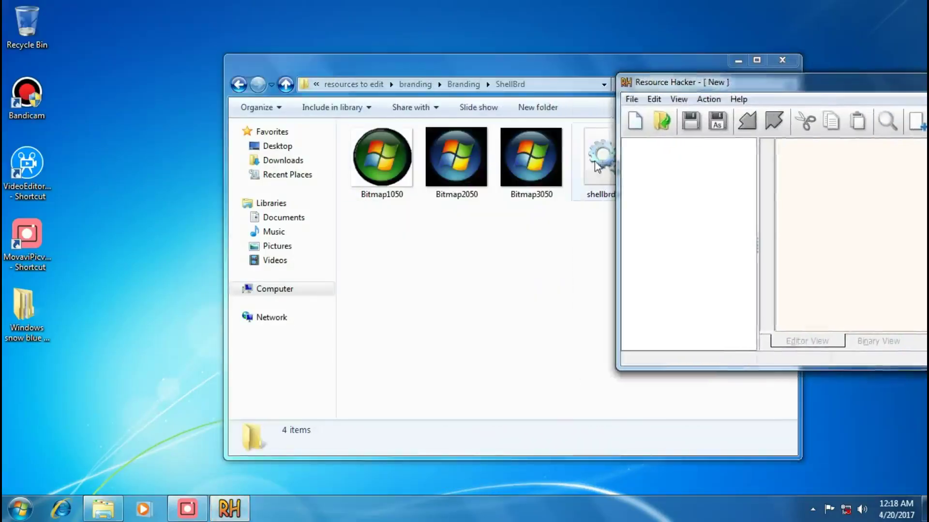
pyautogui.moveTo(605, 166); pyautogui.dragTo(678, 189)
pyautogui.doubleClick(667, 145)
pyautogui.click(692, 219)
pyautogui.moveTo(708, 84); pyautogui.dragTo(705, 6)
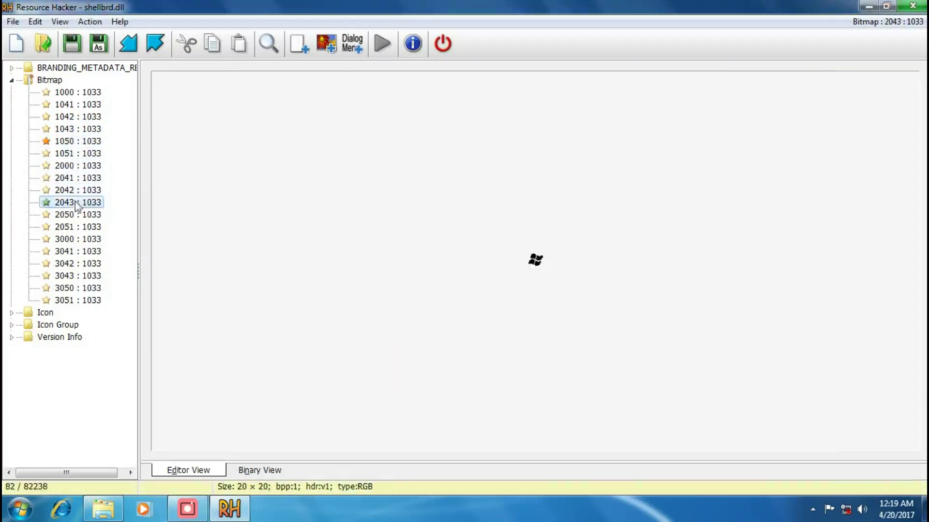
pyautogui.rightClick(75, 216)
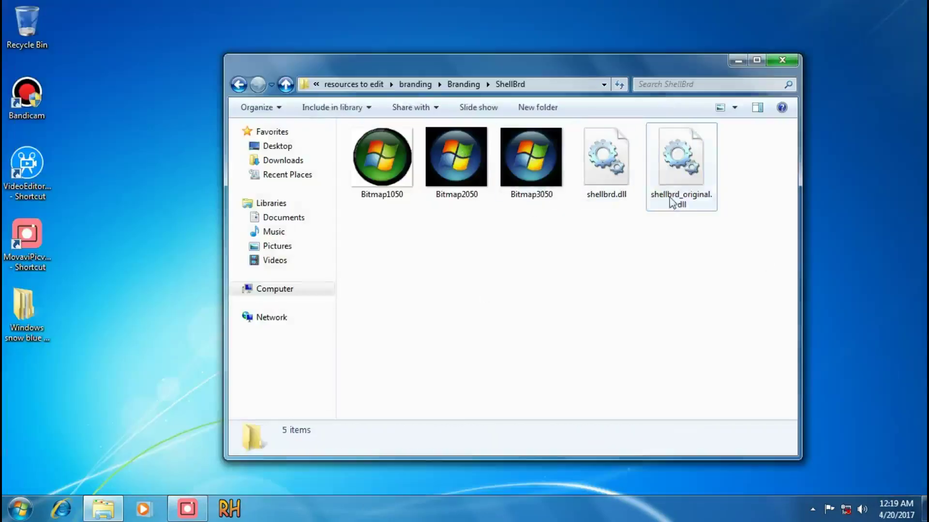
# Step: Delete shellbrd_original.dll and the exported bitmap files from the ShellBrd folder
pyautogui.rightClick(677, 187)
pyautogui.click(703, 367)
pyautogui.click(507, 315)
pyautogui.moveTo(455, 233); pyautogui.dragTo(559, 183)
pyautogui.rightClick(531, 154)
pyautogui.click(565, 404)
pyautogui.click(552, 279)
# Step: Look into the Basebrd folder, return to the branding resource folder and copy its Branding folder
pyautogui.click(463, 84)
pyautogui.doubleClick(434, 144)
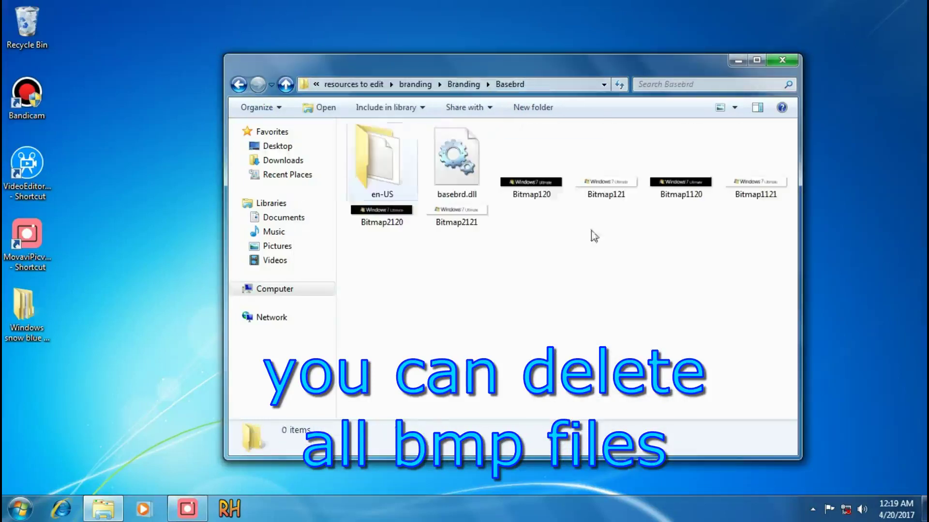
pyautogui.press('BackSpace')
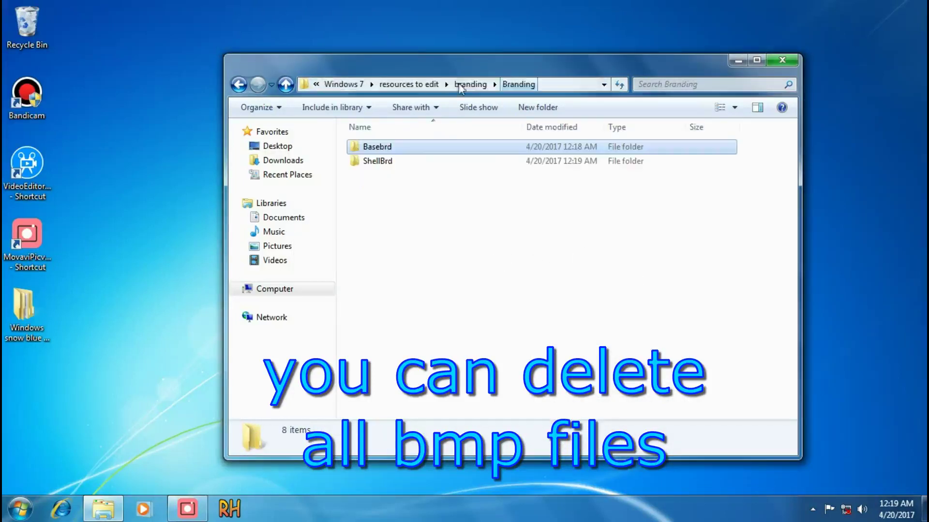
pyautogui.press('BackSpace')
pyautogui.rightClick(376, 152)
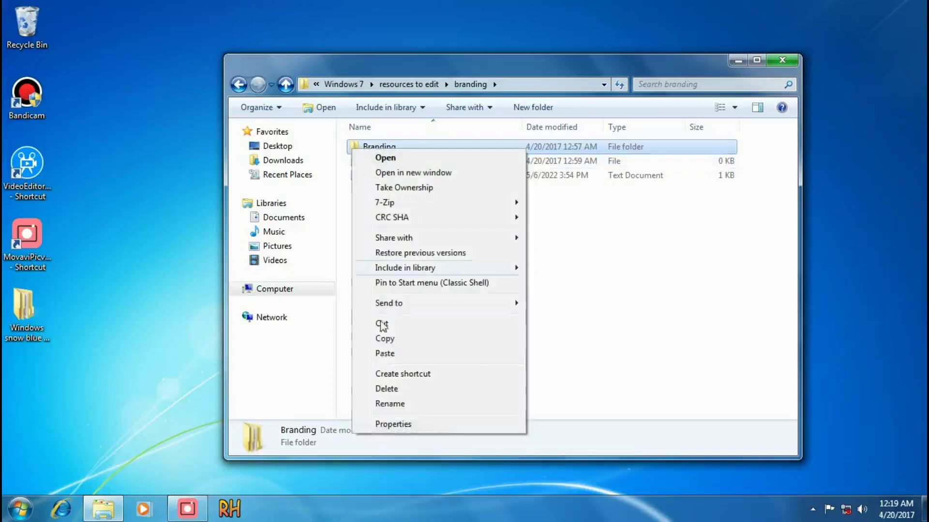
pyautogui.click(386, 344)
# Step: Open C:\Windows in a new Explorer window and take ownership of its Branding folder
pyautogui.press('super+e')
pyautogui.doubleClick(466, 101)
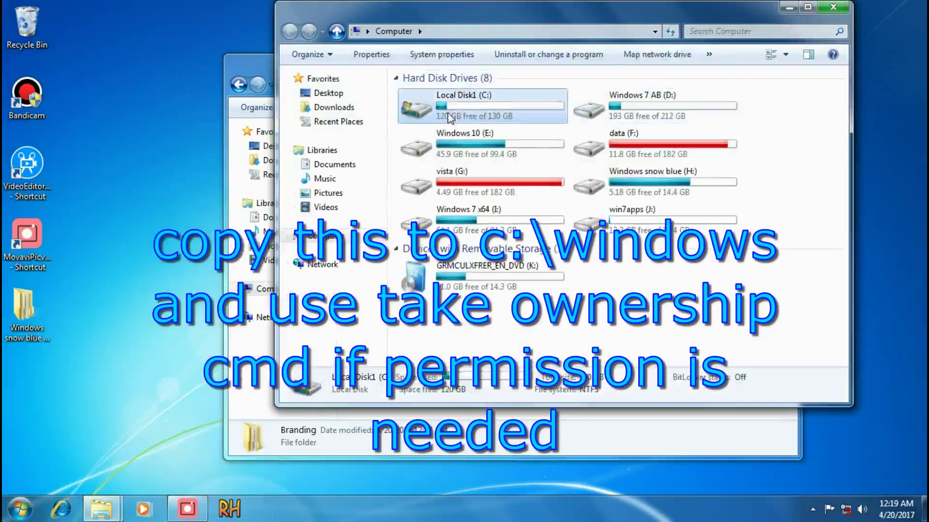
pyautogui.doubleClick(428, 150)
pyautogui.rightClick(447, 166)
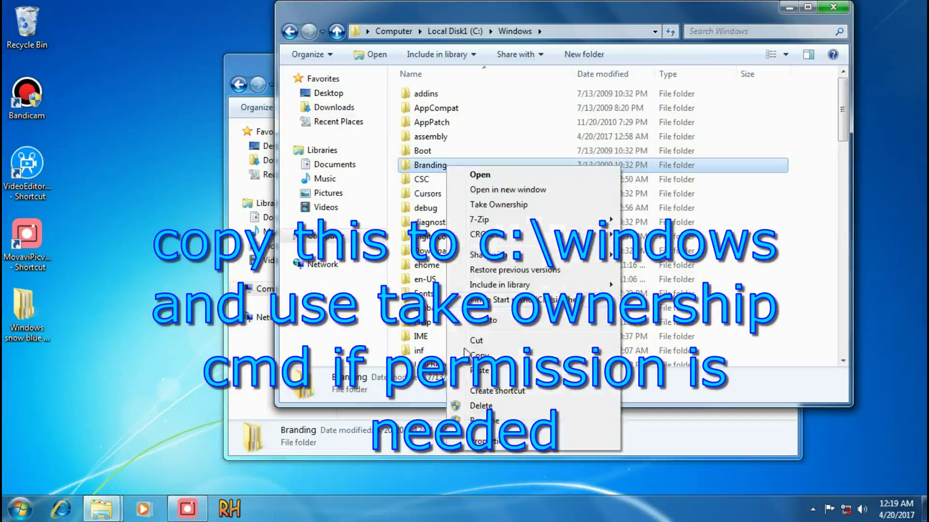
pyautogui.click(483, 204)
# Step: Rename the Branding folder in C:\Windows to Branding.old
pyautogui.rightClick(452, 168)
pyautogui.click(483, 423)
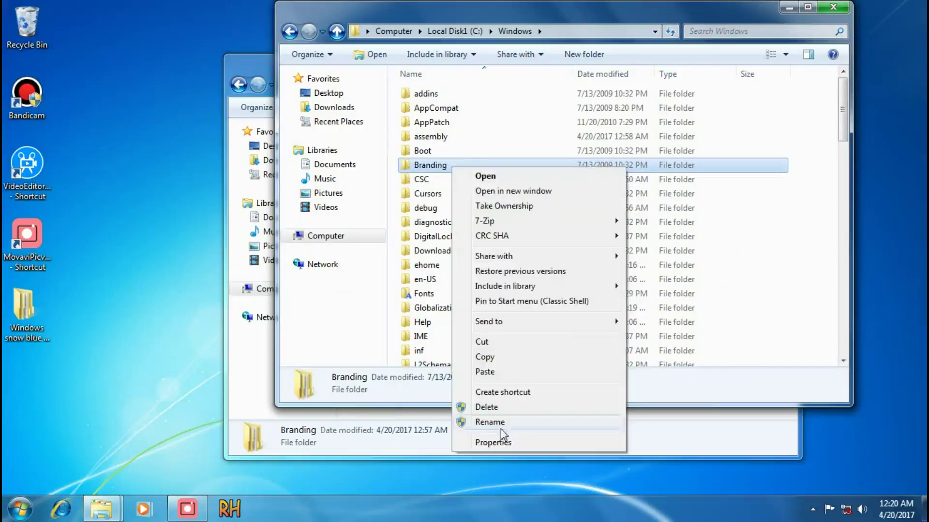
pyautogui.click(498, 425)
pyautogui.click(453, 166)
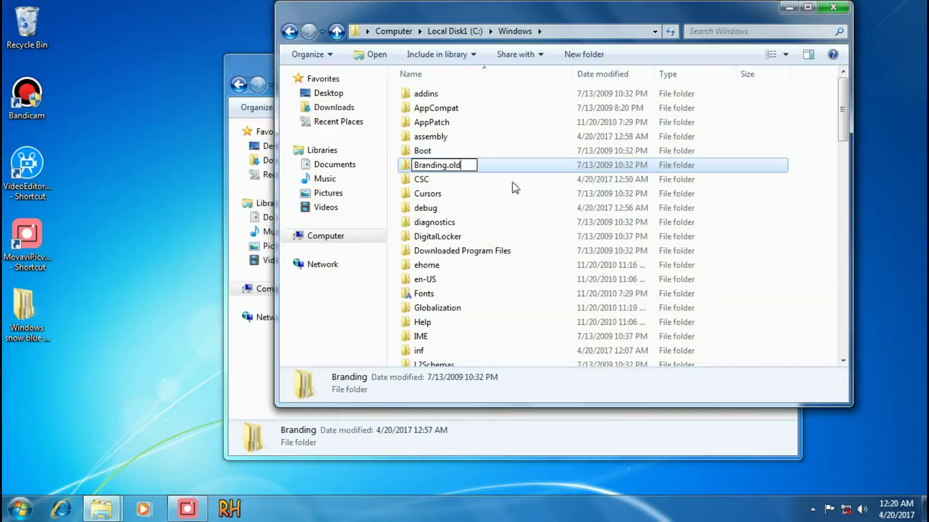
pyautogui.click(813, 188)
# Step: Paste the copied Branding folder into C:\Windows
pyautogui.rightClick(808, 183)
pyautogui.click(823, 245)
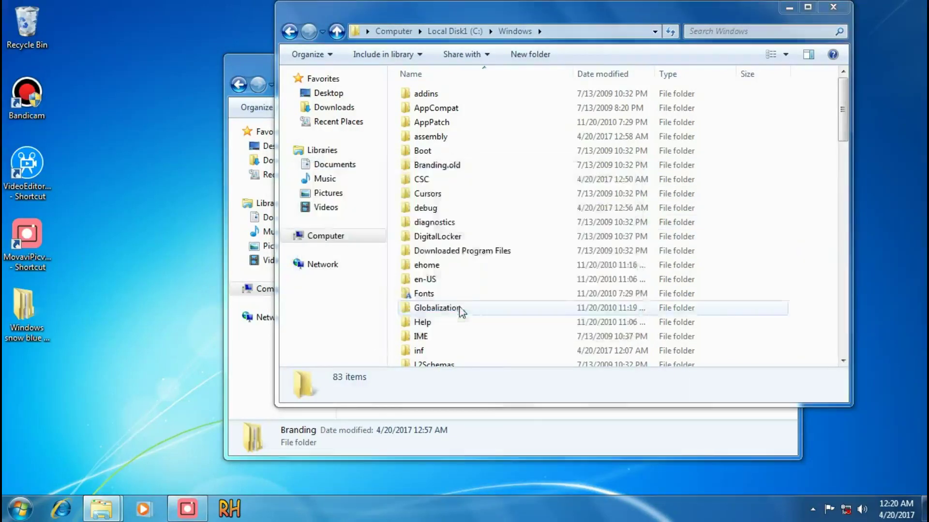
pyautogui.click(441, 170)
# Step: Open the computer's System properties window, check the Windows logo at full size and close the window
pyautogui.press('super')
pyautogui.rightClick(200, 348)
pyautogui.click(227, 454)
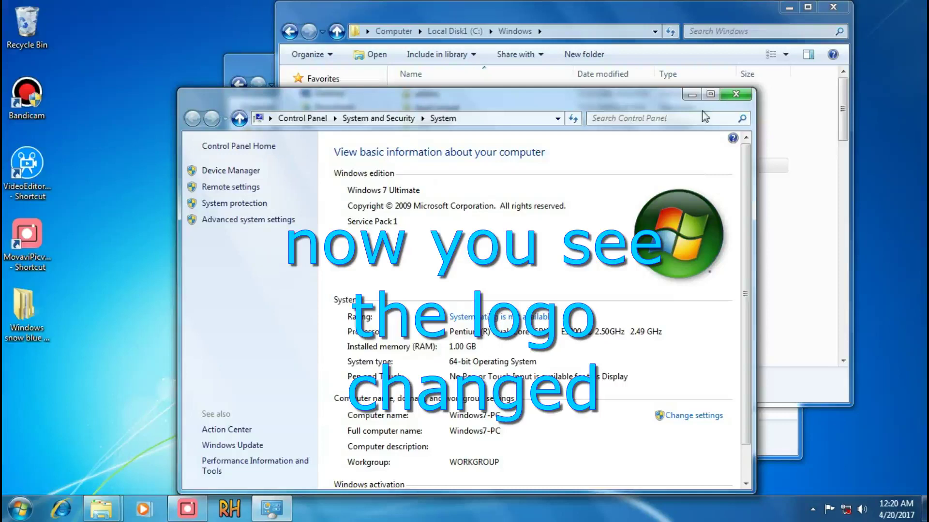
pyautogui.click(710, 95)
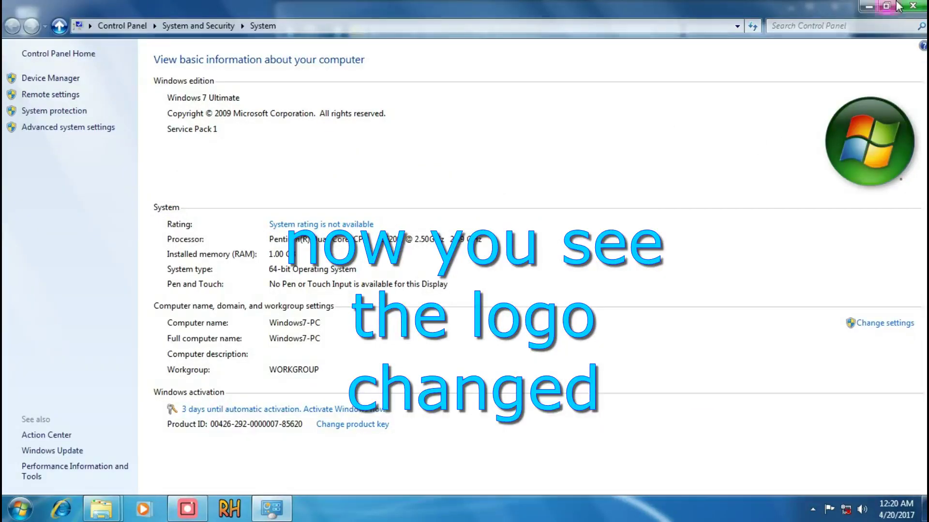
pyautogui.click(911, 5)
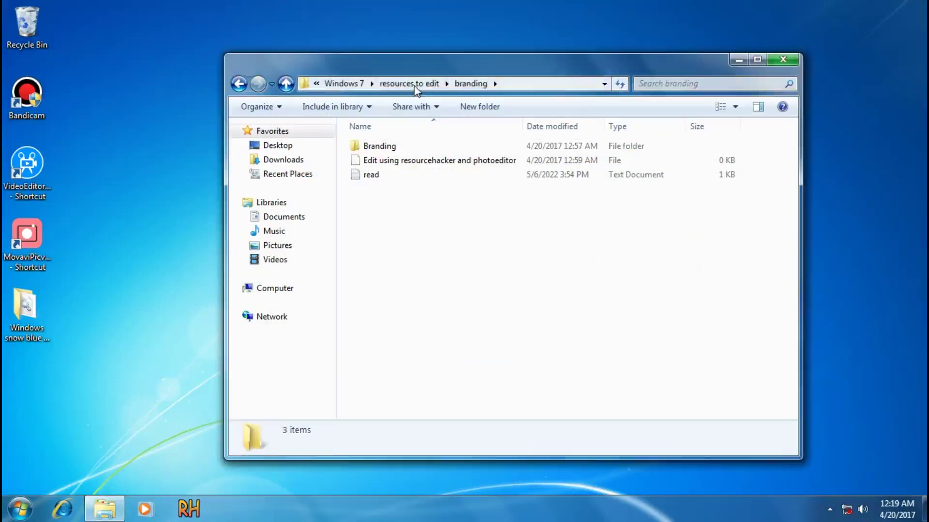
# Step: Open the control pannel applet sidebar folder in resources to edit
pyautogui.click(414, 85)
pyautogui.click(365, 204)
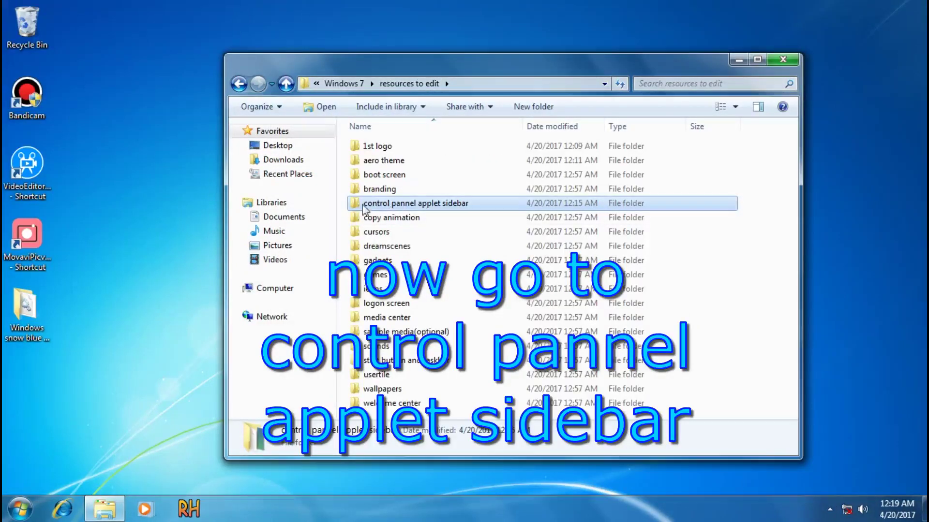
pyautogui.doubleClick(402, 209)
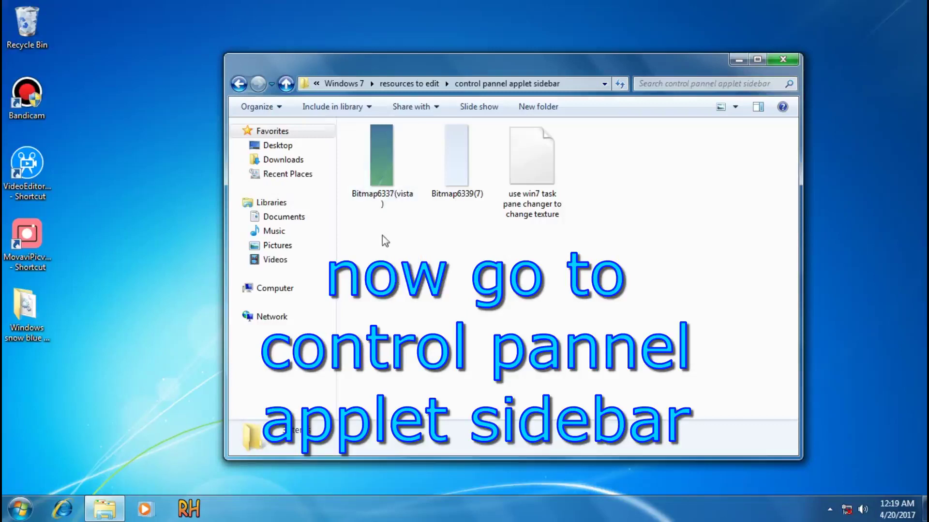
# Step: Examine the Bitmap6337(vista) and Bitmap6339(7) sidebar images as enlarged thumbnails in a maximized window
pyautogui.click(390, 167)
pyautogui.click(457, 170)
pyautogui.click(490, 209)
pyautogui.keyDown('ctrl'); pyautogui.scroll(5, 584, 278); pyautogui.keyUp('ctrl')
pyautogui.scroll(-2, 578, 264)
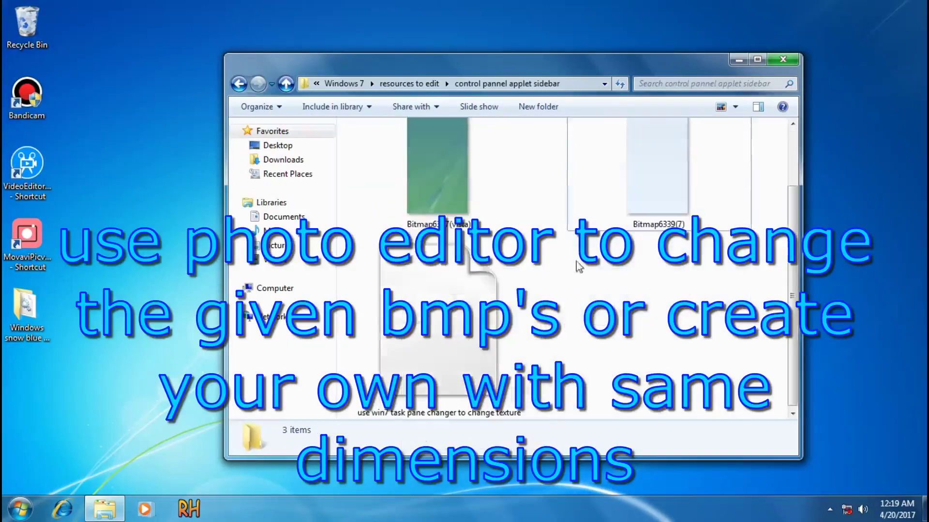
pyautogui.click(757, 60)
pyautogui.click(636, 213)
# Step: Go to the apps you need folder under Windows 7 and run Windows 7 Task Pane Changer with permission granted
pyautogui.click(321, 27)
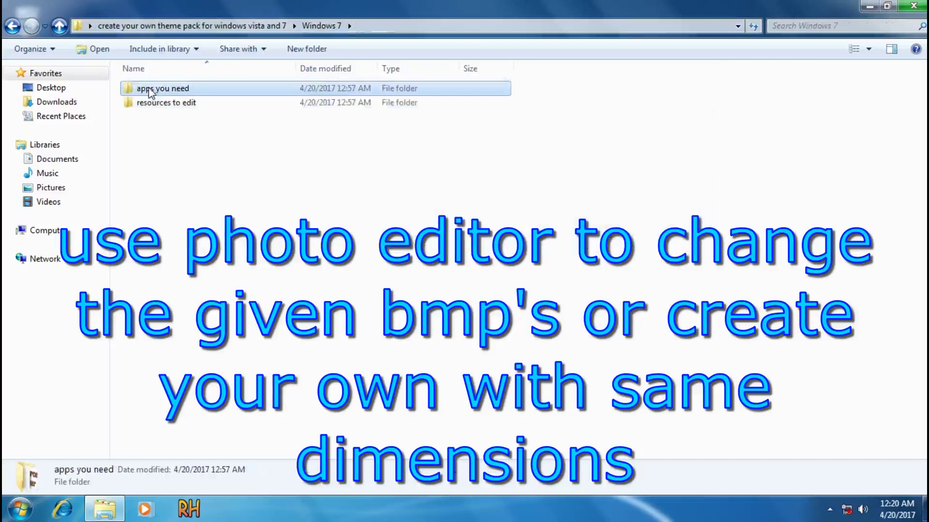
pyautogui.doubleClick(161, 89)
pyautogui.doubleClick(194, 273)
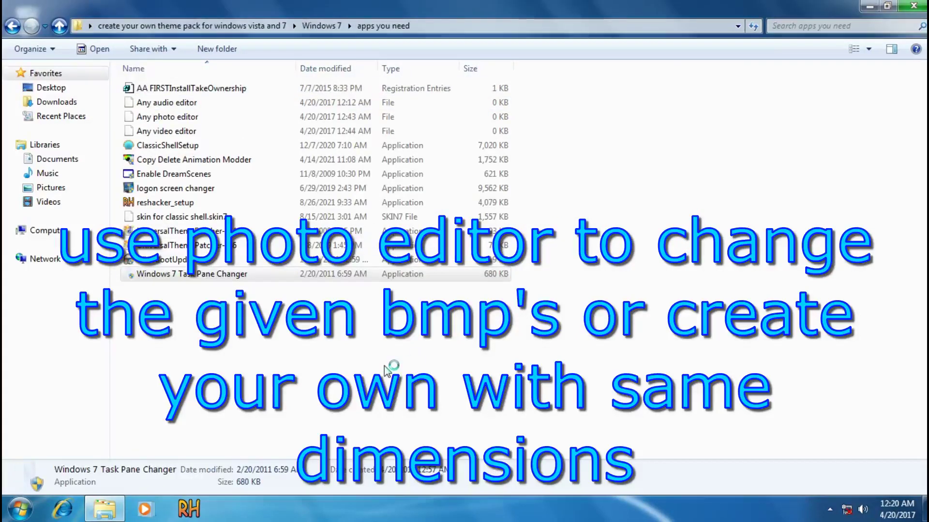
pyautogui.click(413, 347)
pyautogui.click(823, 87)
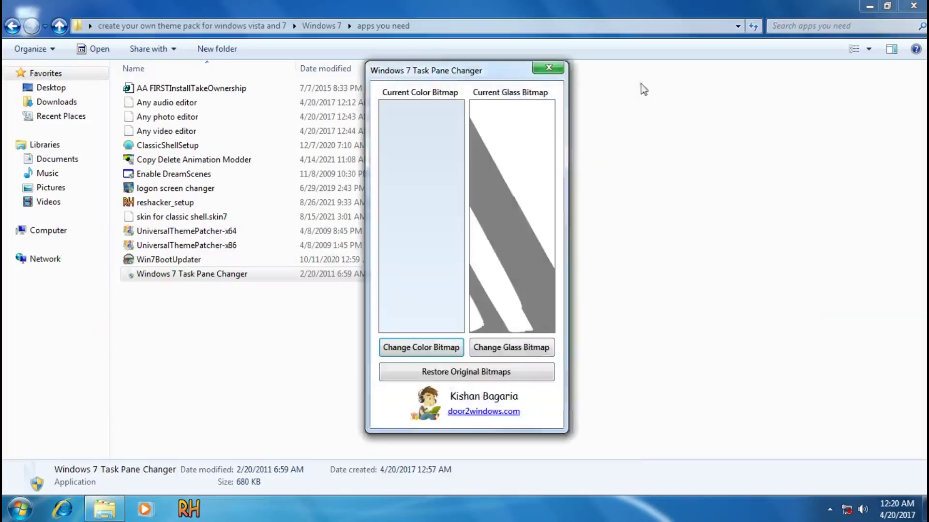
# Step: Switch to Movavi Picverse, open Bitmap6337(vista).bmp and move the Task Pane Changer window out of the way
pyautogui.click(869, 6)
pyautogui.doubleClick(27, 242)
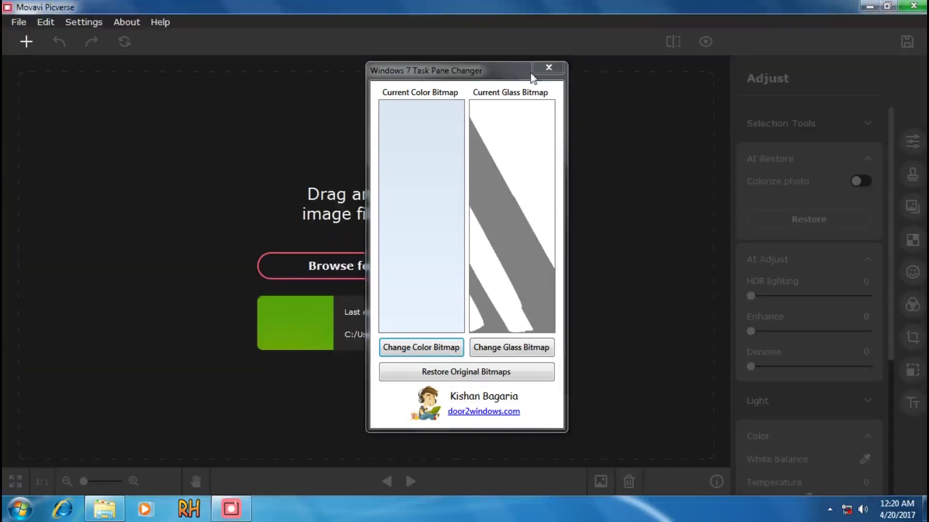
pyautogui.moveTo(530, 74); pyautogui.dragTo(575, 344)
pyautogui.click(405, 276)
pyautogui.doubleClick(173, 139)
pyautogui.moveTo(503, 339); pyautogui.dragTo(473, 518)
# Step: Recolour the sidebar bitmap to green by setting hue to -82, tint to 63 and temperature to -47
pyautogui.scroll(-4, 806, 272)
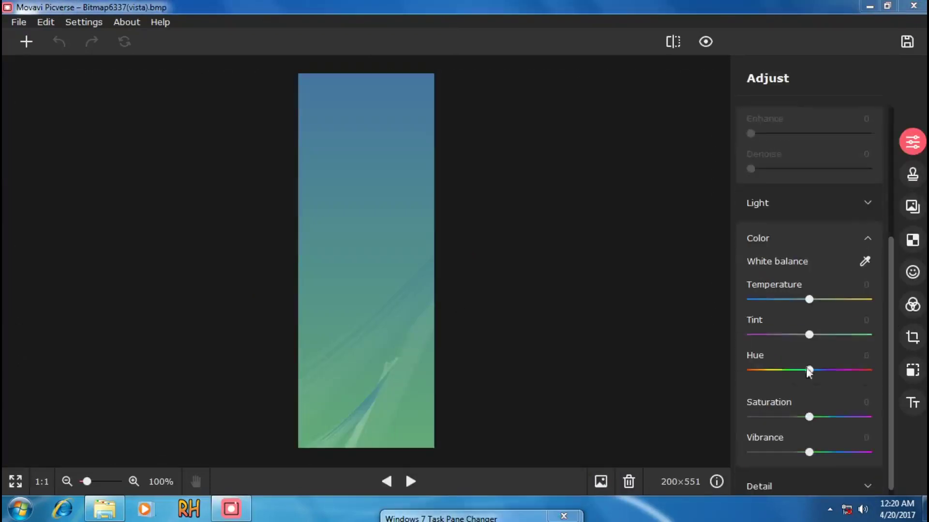
pyautogui.moveTo(807, 369); pyautogui.dragTo(755, 371)
pyautogui.moveTo(808, 335); pyautogui.dragTo(832, 335)
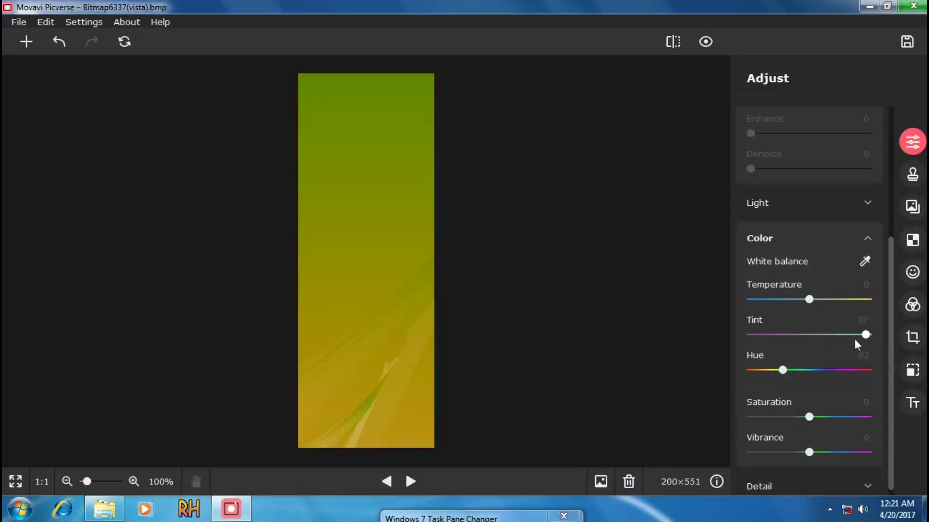
# Step: Save the recoloured sidebar image as Bitmap6337modded in BMP format and clear the windows covering the desktop
pyautogui.click(18, 22)
pyautogui.click(17, 59)
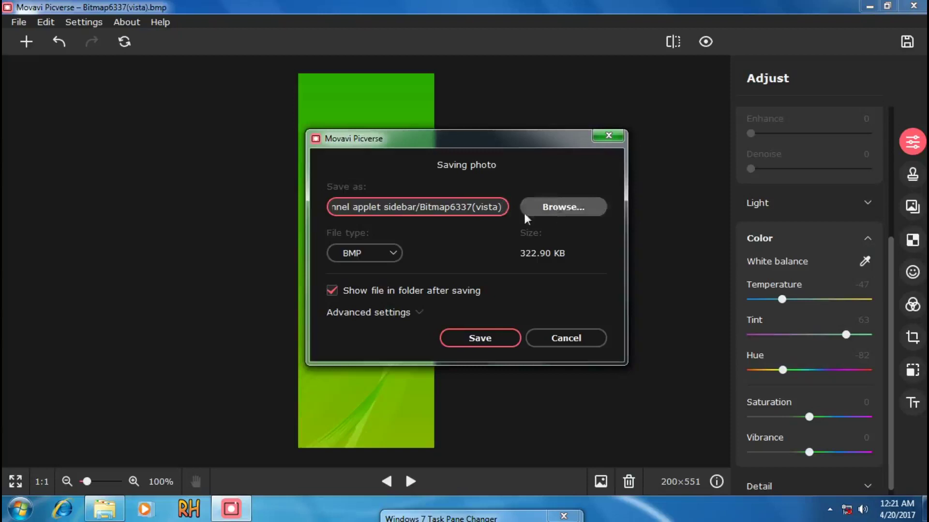
pyautogui.press('BackSpace')
pyautogui.press('BackSpace')
pyautogui.press('BackSpace')
pyautogui.press('BackSpace')
pyautogui.press('BackSpace')
pyautogui.press('BackSpace')
pyautogui.press('BackSpace')
pyautogui.write('modded')
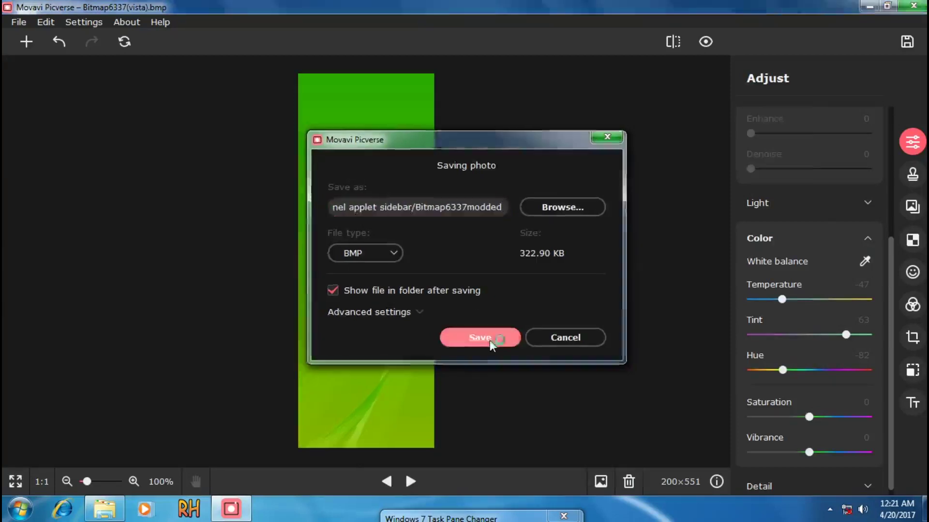
pyautogui.click(489, 339)
pyautogui.click(799, 77)
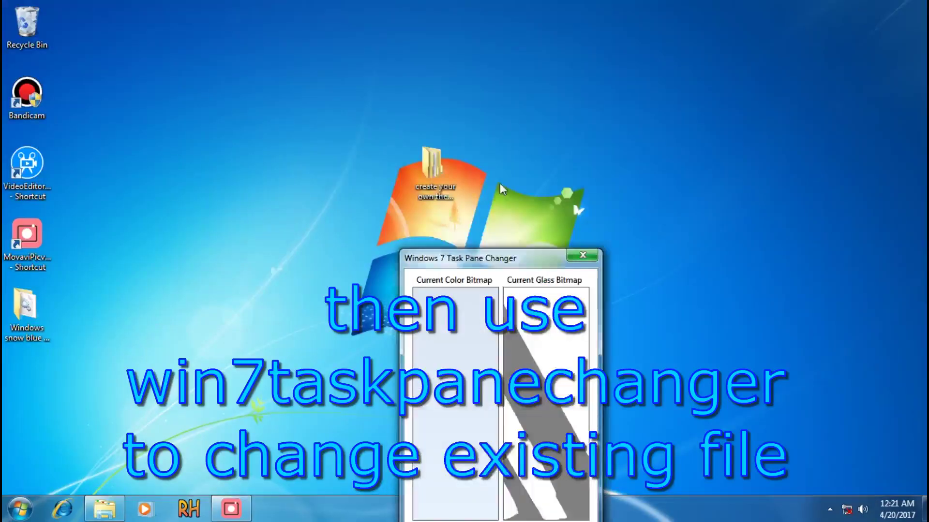
# Step: Replace the task pane's color bitmap with Bitmap6337modded, decline the restart and close the Task Pane Changer
pyautogui.click(433, 357)
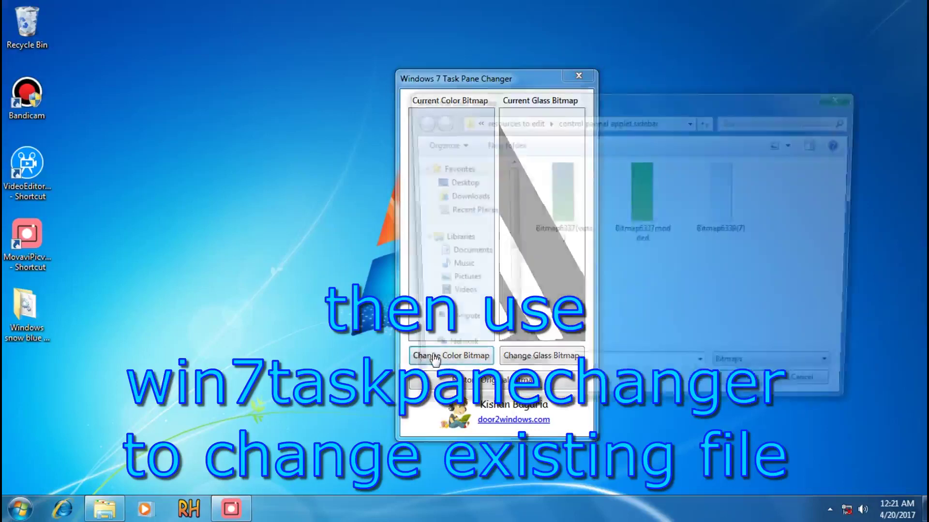
pyautogui.doubleClick(637, 215)
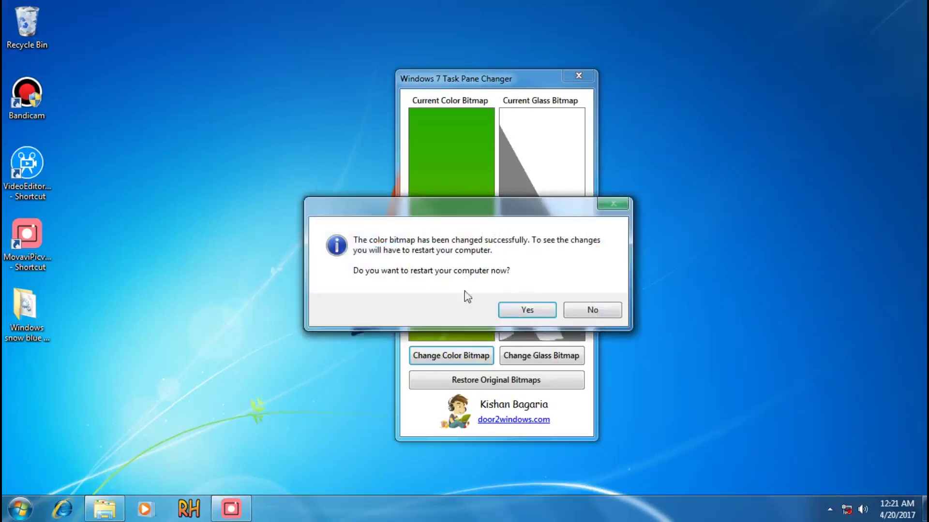
pyautogui.click(590, 313)
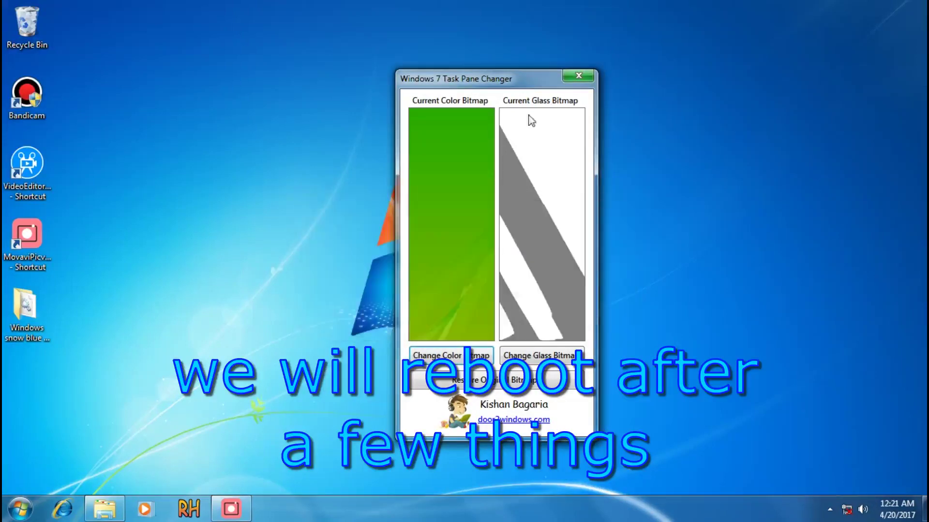
pyautogui.moveTo(525, 87); pyautogui.dragTo(838, 74)
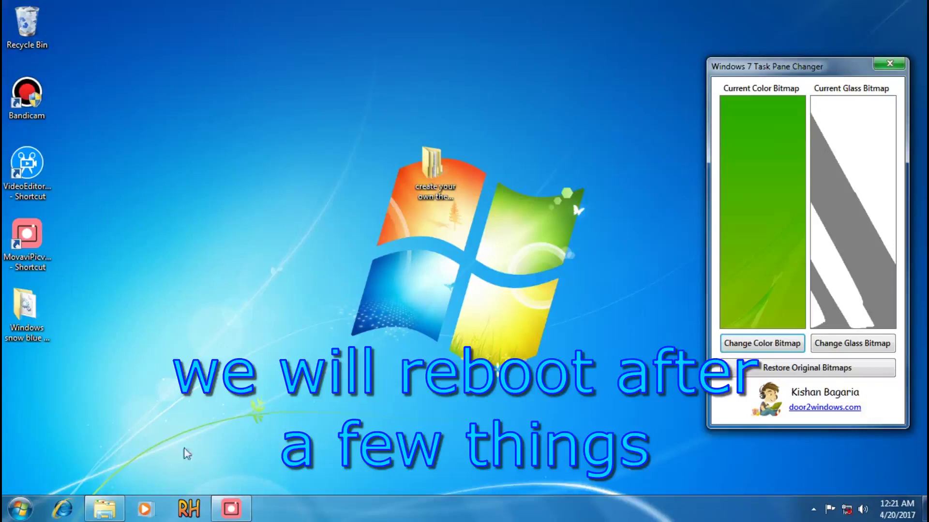
pyautogui.click(112, 515)
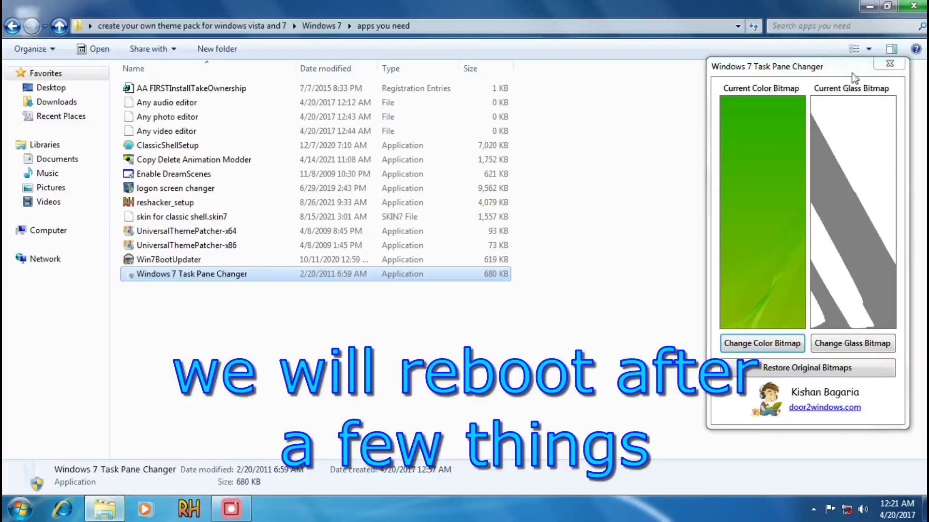
pyautogui.click(889, 64)
pyautogui.click(319, 287)
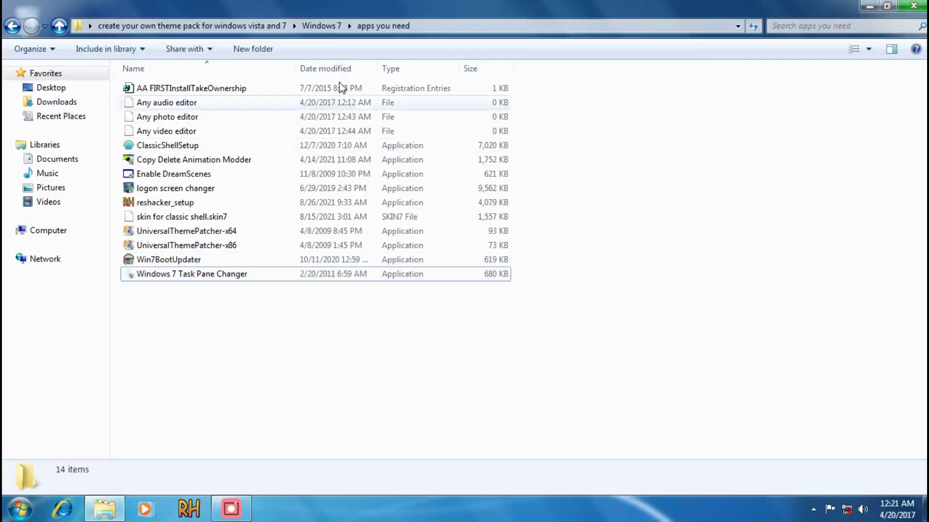
# Step: Check the copy animation folder under resources to edit, and run Copy Delete Animation Modder from the apps you need folder
pyautogui.click(323, 26)
pyautogui.doubleClick(173, 103)
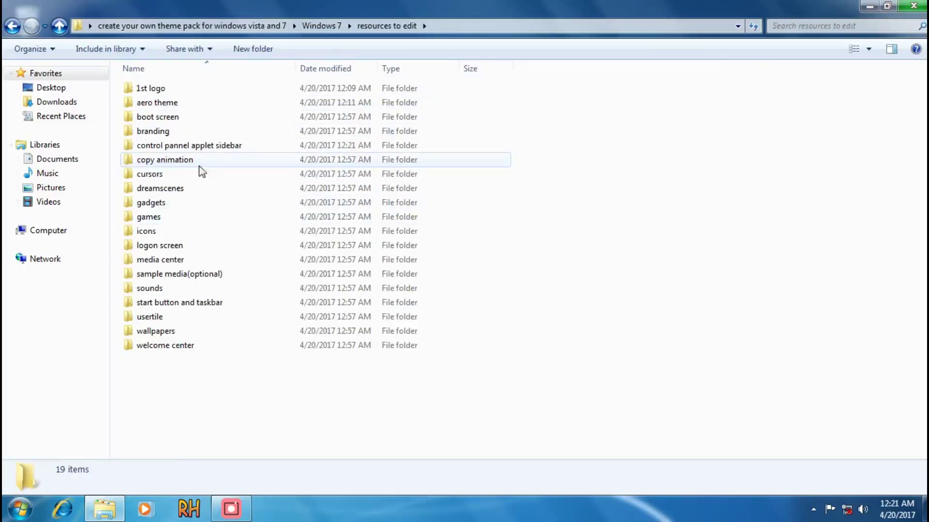
pyautogui.doubleClick(168, 166)
pyautogui.click(165, 91)
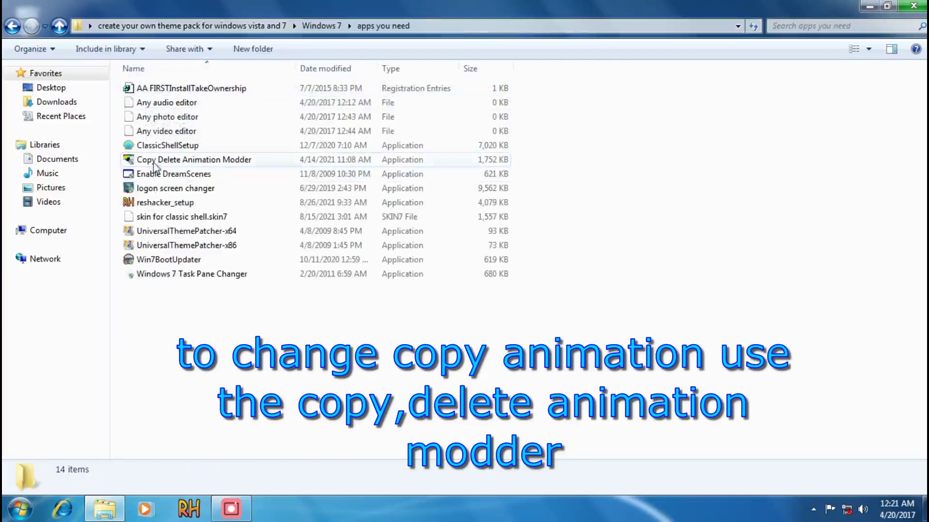
pyautogui.doubleClick(155, 161)
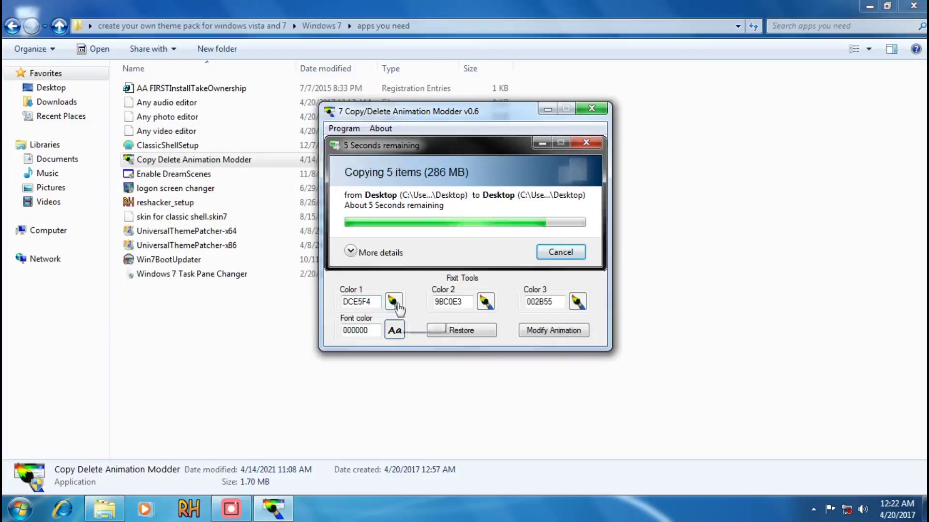
# Step: Modify the copy animation with colors 00FF80, 008000 and 000000 and font color FFFFFF, and decline the reboot
pyautogui.click(393, 302)
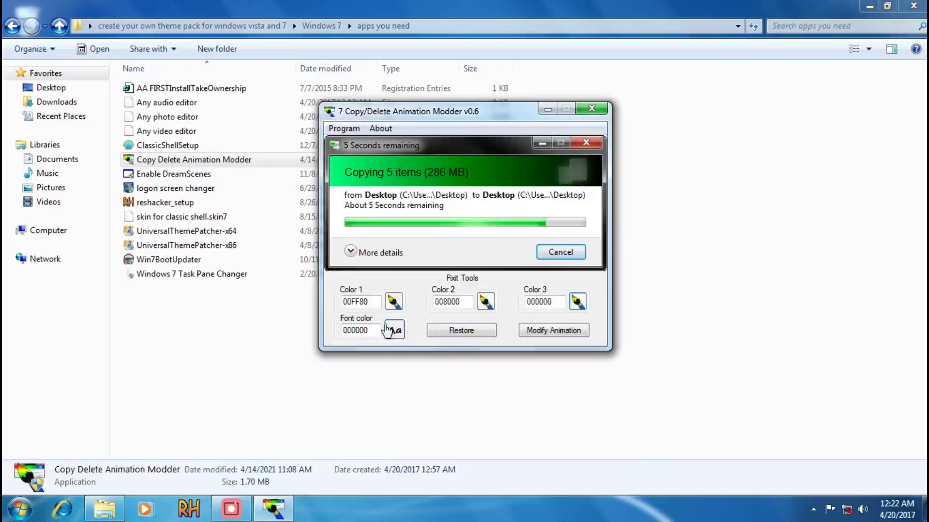
pyautogui.click(389, 330)
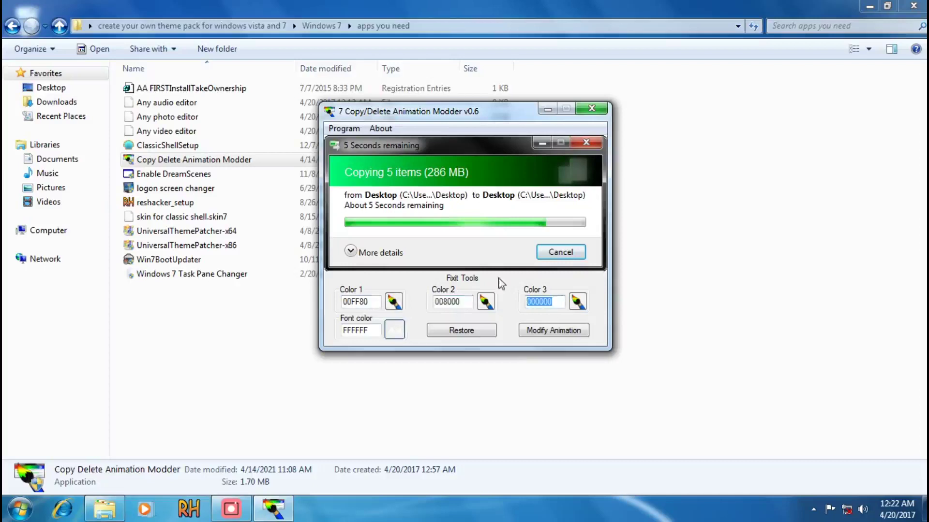
pyautogui.click(557, 305)
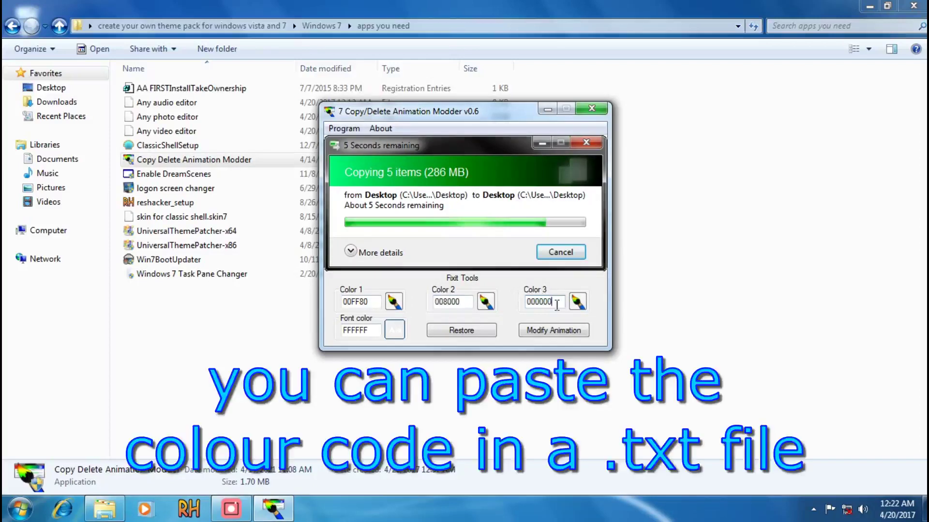
pyautogui.click(535, 331)
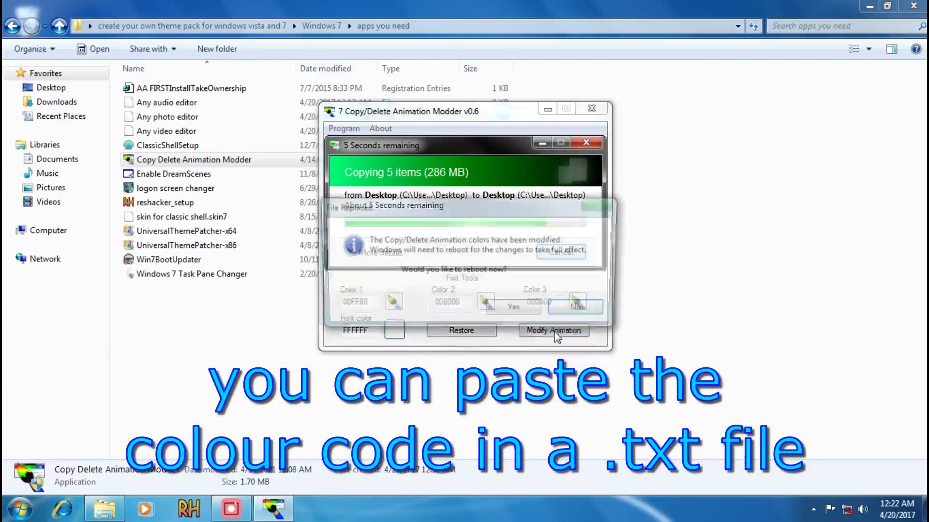
pyautogui.click(581, 310)
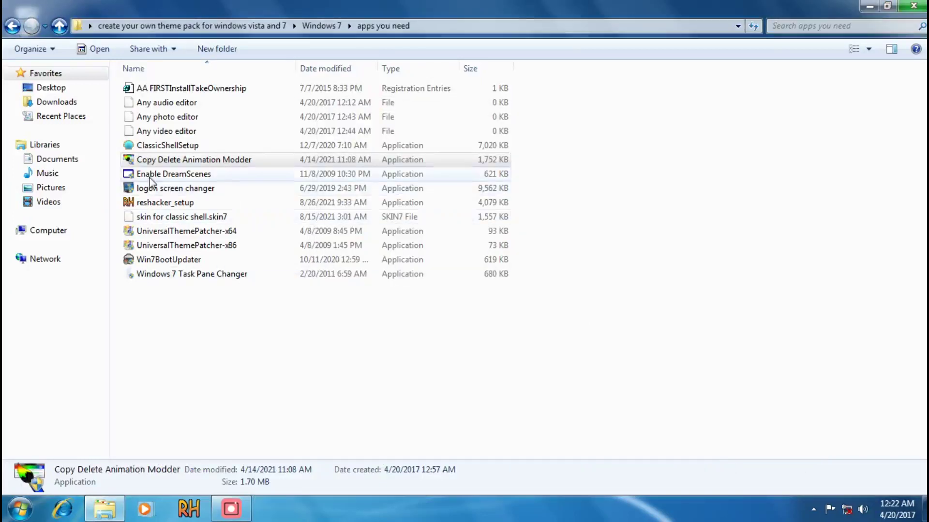
# Step: Go to the cursors folder under Windows 7, resources to edit
pyautogui.click(150, 175)
pyautogui.click(203, 327)
pyautogui.click(322, 25)
pyautogui.doubleClick(176, 100)
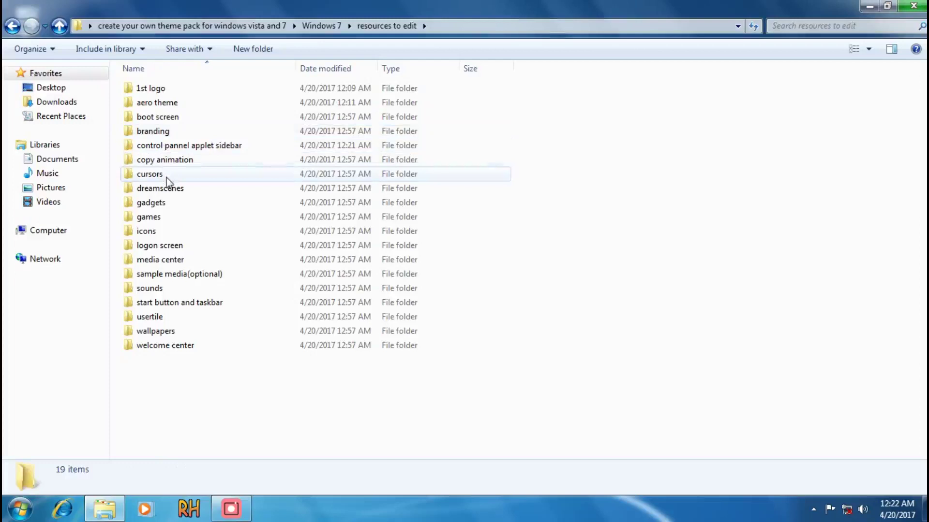
pyautogui.doubleClick(166, 175)
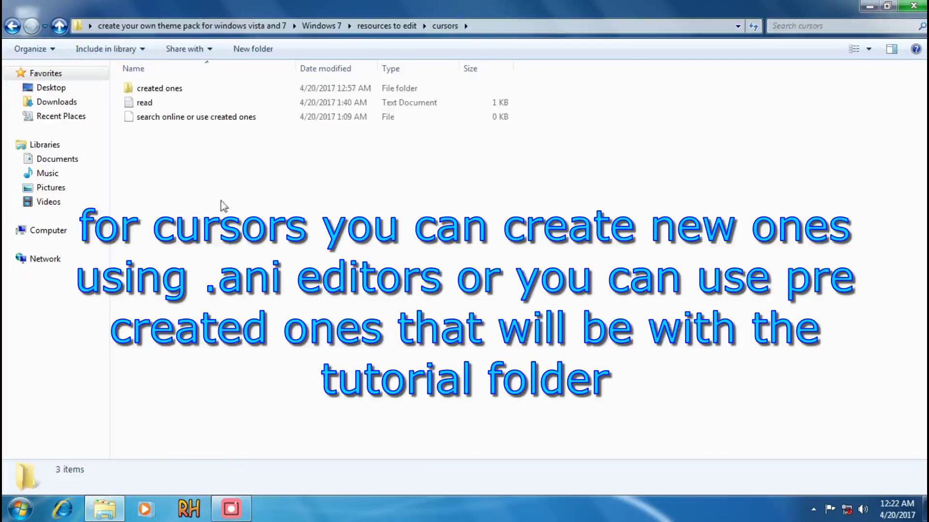
pyautogui.click(165, 119)
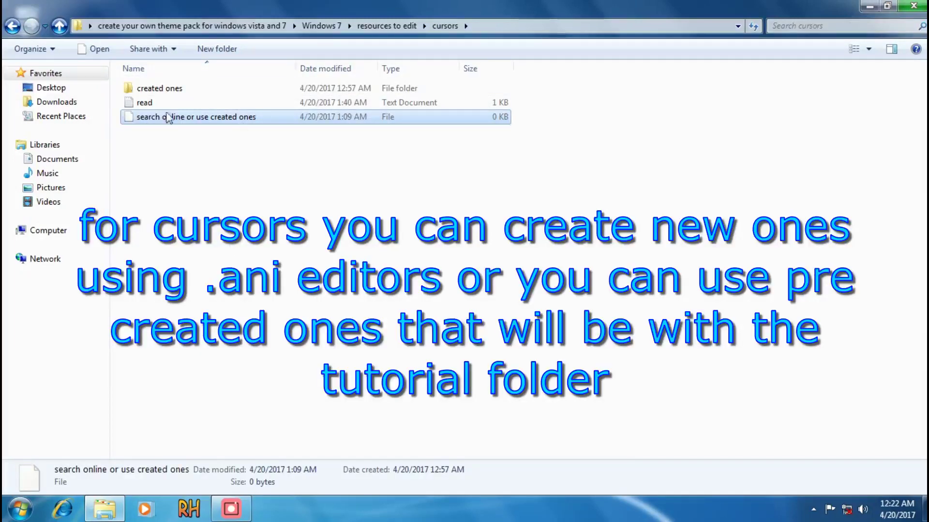
pyautogui.click(170, 157)
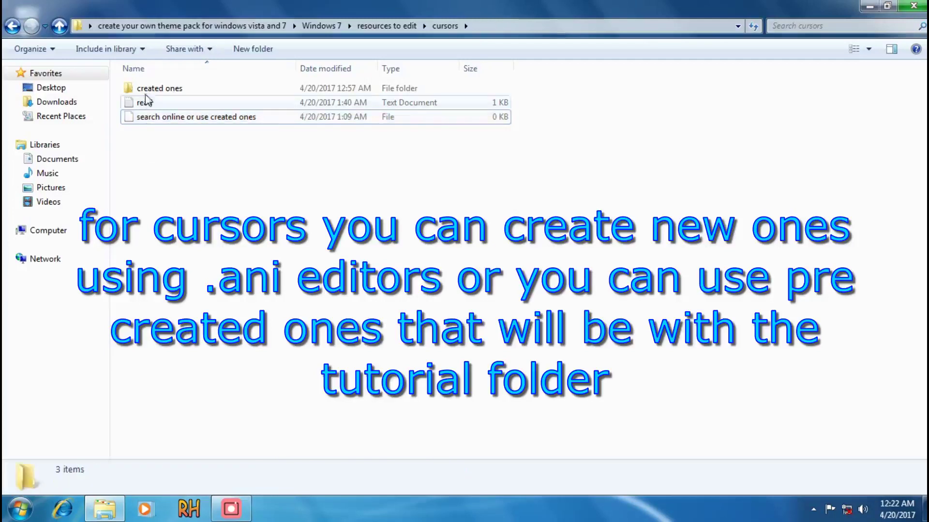
# Step: Open the created ones folder and enlarge its file icons to preview the cursors
pyautogui.doubleClick(152, 91)
pyautogui.moveTo(167, 344)
pyautogui.mouseDown()
pyautogui.moveTo(140, 87)
pyautogui.moveTo(152, 351)
pyautogui.mouseUp()
pyautogui.moveTo(857, 47); pyautogui.dragTo(825, 37)
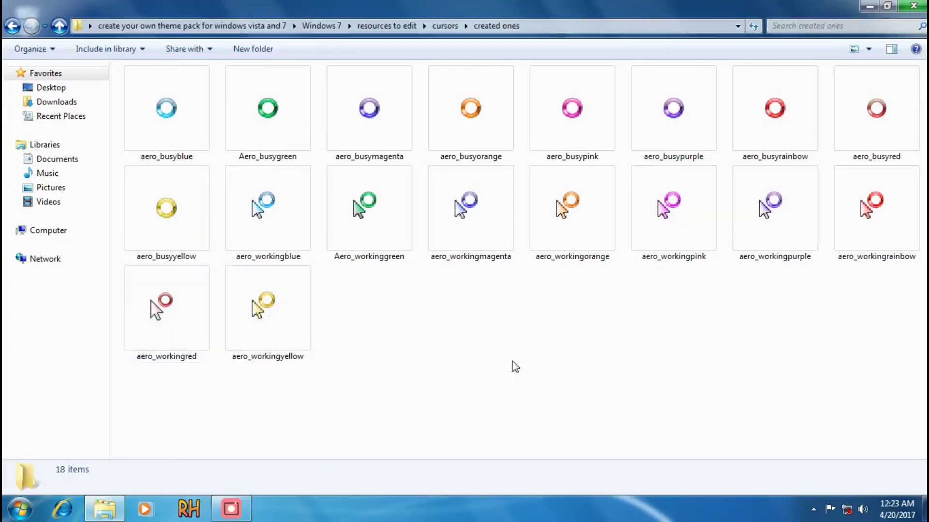
# Step: Rename the two green cursors with a lowercase first letter, as aero_busygreen and aero_workinggreen
pyautogui.click(246, 160)
pyautogui.press('F2')
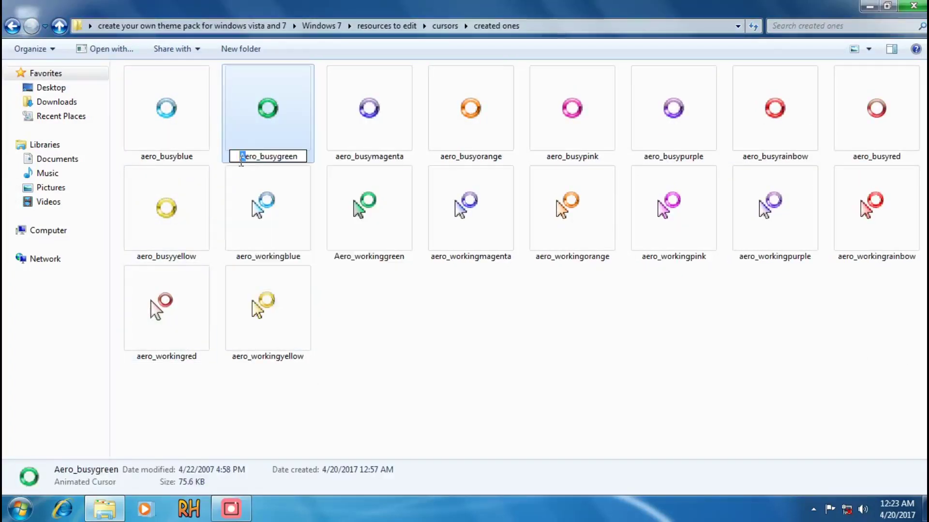
pyautogui.rightClick(341, 239)
pyautogui.click(367, 426)
pyautogui.press('Home')
pyautogui.press('Delete')
pyautogui.write('a')
pyautogui.click(622, 303)
# Step: Copy all the cursor files in the created ones folder
pyautogui.rightClick(371, 289)
pyautogui.click(400, 347)
pyautogui.moveTo(164, 390); pyautogui.dragTo(869, 95)
pyautogui.rightClick(869, 96)
pyautogui.click(848, 192)
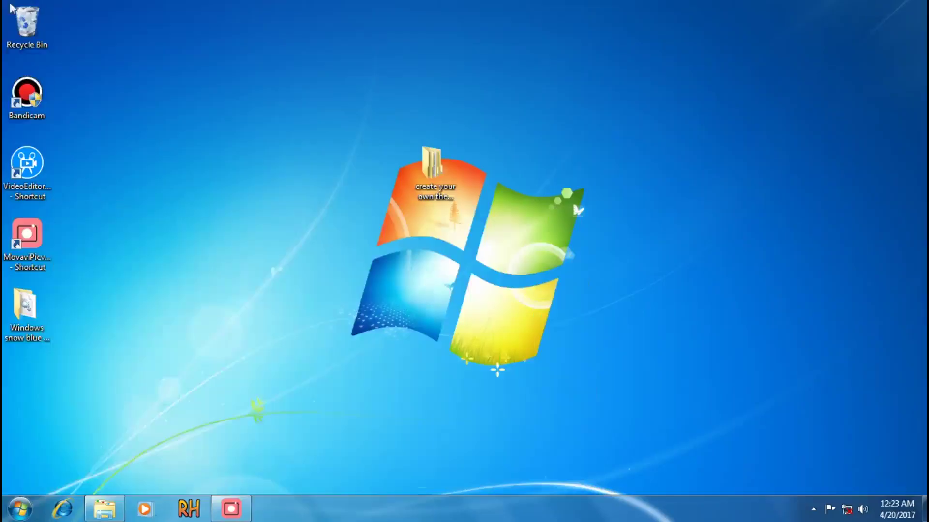
# Step: Open the Cursors folder inside Windows on Local Disk1 (C:)
pyautogui.click(19, 509)
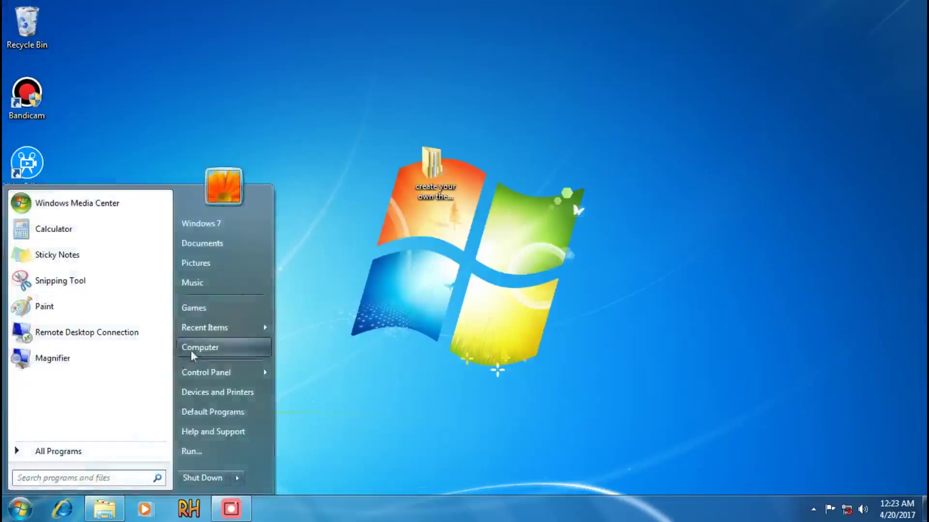
pyautogui.click(234, 347)
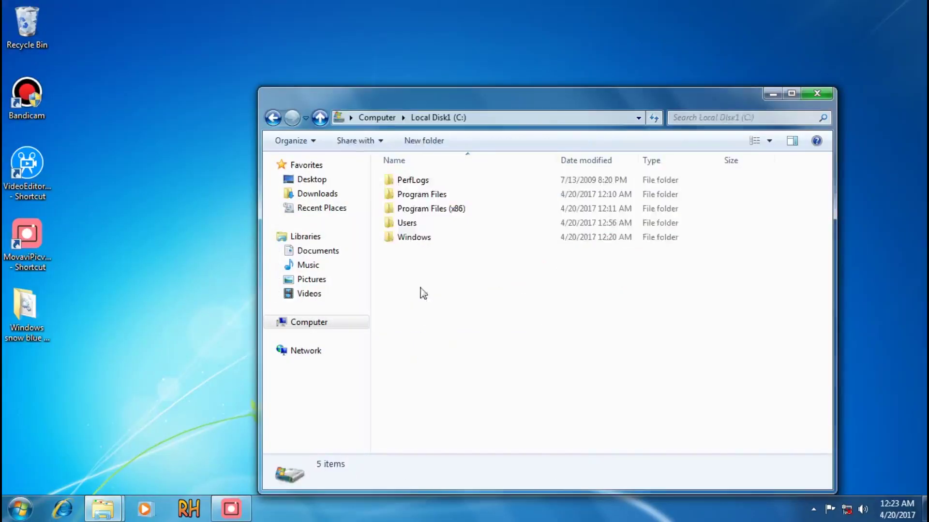
pyautogui.doubleClick(413, 237)
pyautogui.scroll(-6, 425, 249)
pyautogui.scroll(4, 427, 302)
pyautogui.doubleClick(419, 198)
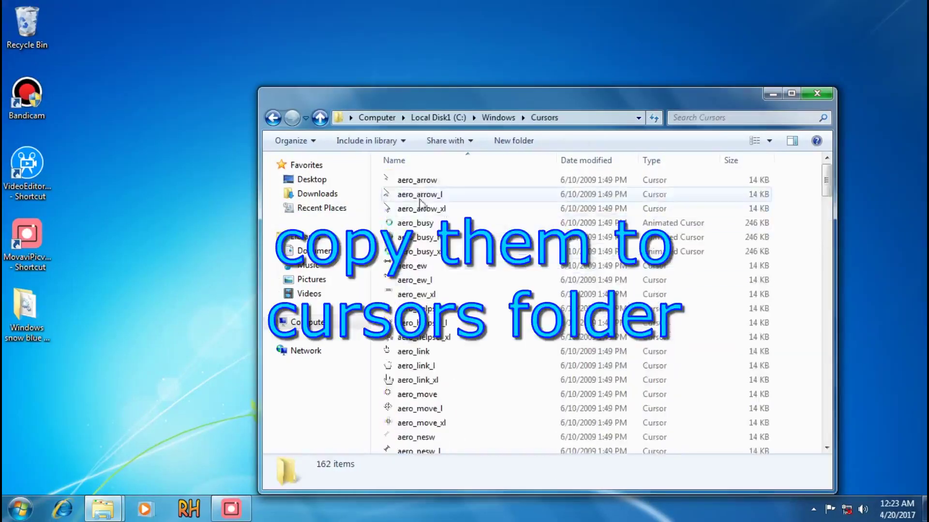
# Step: Maximize the Cursors folder window and paste the copied cursor files into it
pyautogui.click(790, 93)
pyautogui.rightClick(766, 109)
pyautogui.click(806, 203)
pyautogui.click(459, 298)
pyautogui.rightClick(676, 168)
pyautogui.click(702, 261)
pyautogui.click(528, 338)
pyautogui.scroll(-15, 611, 231)
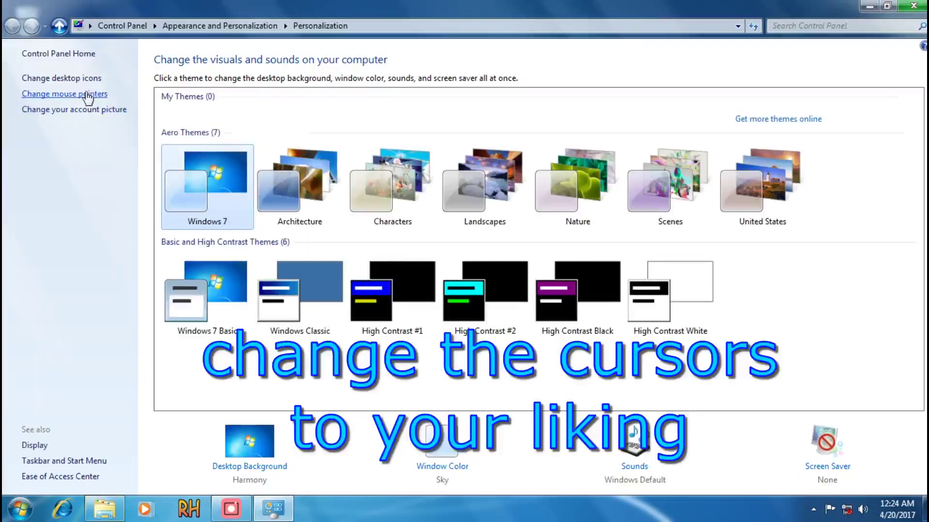
# Step: Open the mouse pointer settings and assign the rainbow cursors to Working In Background and Busy
pyautogui.click(88, 95)
pyautogui.click(232, 285)
pyautogui.click(341, 354)
pyautogui.click(629, 245)
pyautogui.scroll(-12, 629, 232)
pyautogui.doubleClick(610, 301)
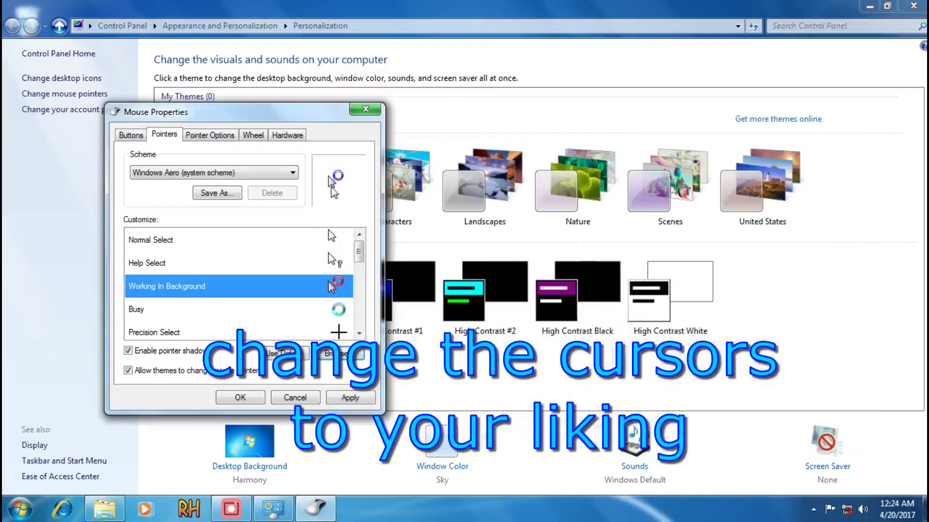
pyautogui.click(341, 354)
pyautogui.doubleClick(220, 346)
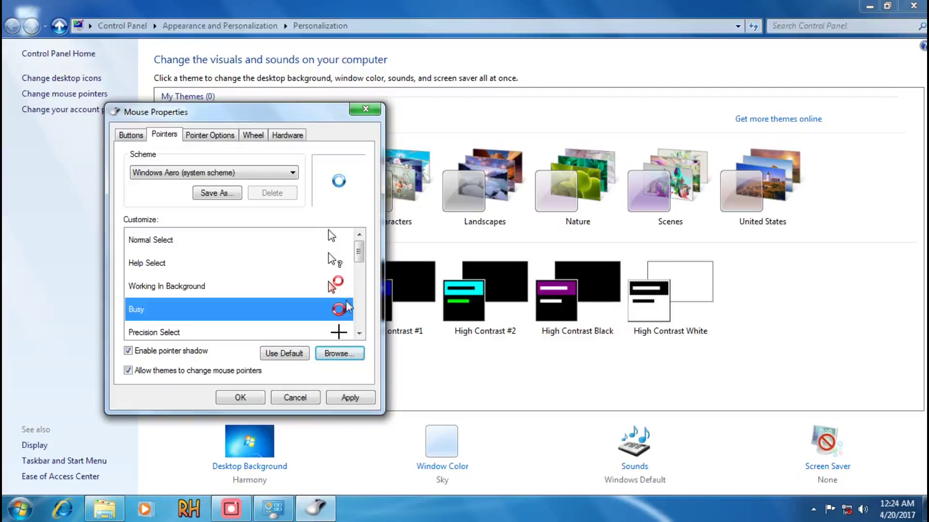
# Step: Save the rainbow pointers as a new Windows Aero cursor scheme and apply it
pyautogui.click(215, 193)
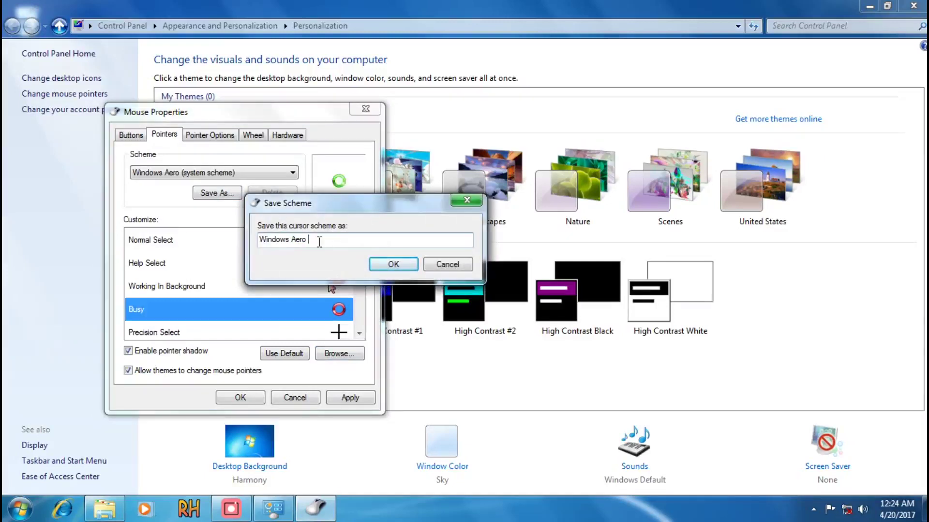
pyautogui.click(392, 264)
pyautogui.click(346, 398)
pyautogui.click(240, 398)
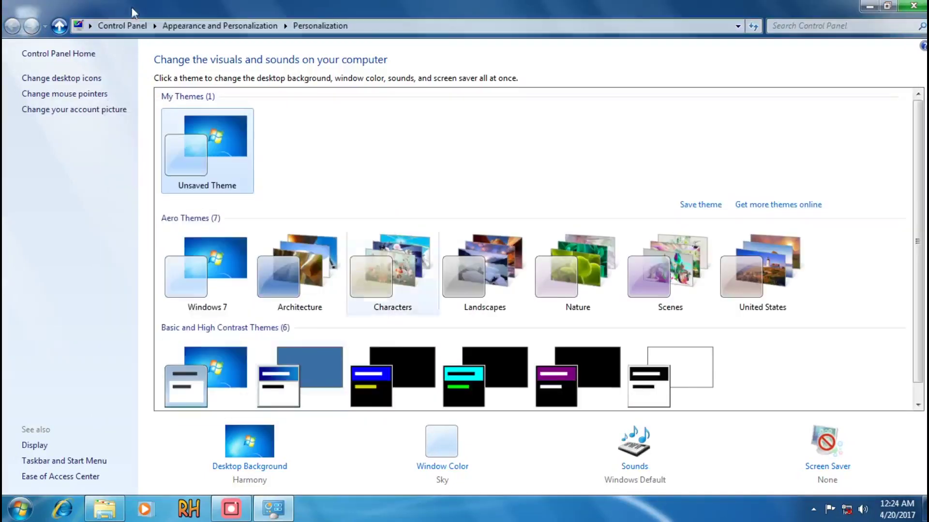
# Step: Reopen the mouse pointer settings and assign the green cursors to Busy and Working In Background, using aero_workinggreen for the latter
pyautogui.click(75, 95)
pyautogui.doubleClick(357, 305)
pyautogui.doubleClick(230, 298)
pyautogui.doubleClick(248, 325)
pyautogui.doubleClick(230, 311)
pyautogui.click(354, 425)
pyautogui.moveTo(499, 202); pyautogui.dragTo(501, 243)
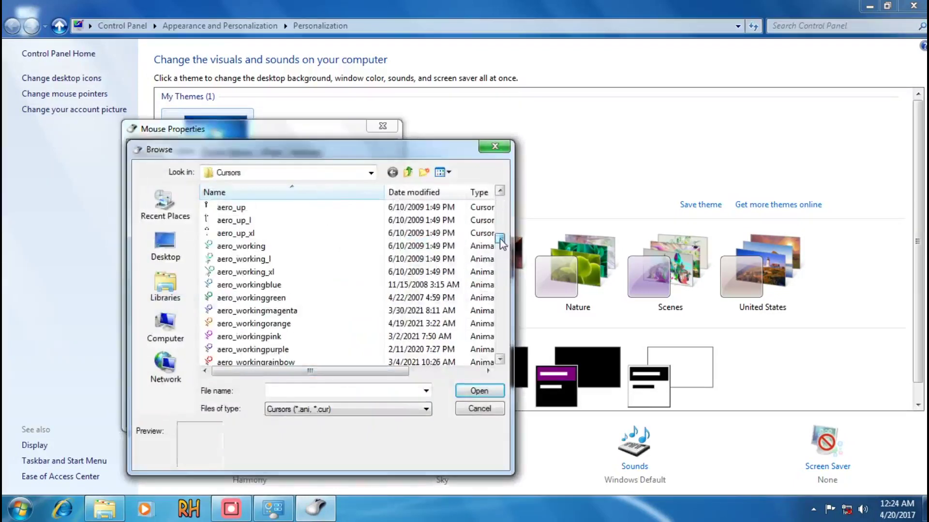
pyautogui.doubleClick(215, 299)
# Step: Save the cursor scheme as Windows Aero green
pyautogui.click(235, 210)
pyautogui.doubleClick(338, 257)
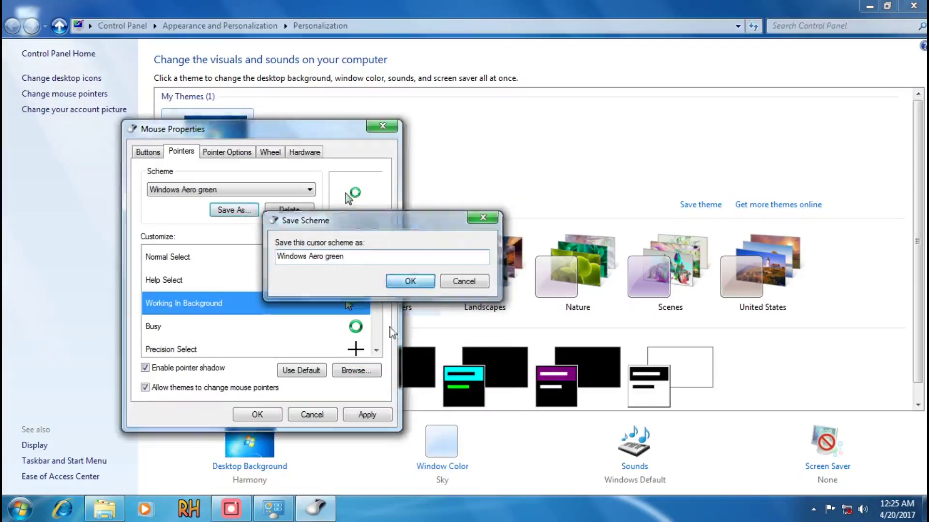
pyautogui.click(411, 281)
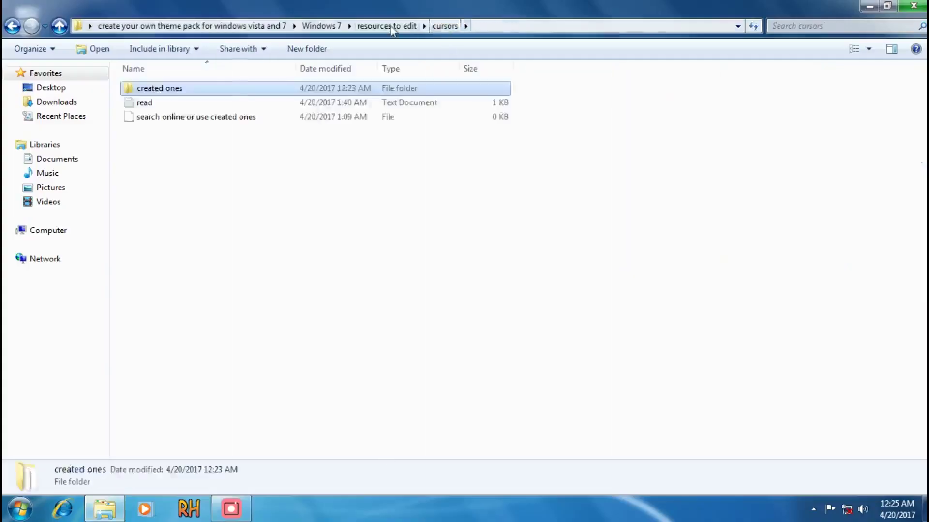
# Step: Return to resources to edit and open the dreamscenes folder to check the note file inside
pyautogui.click(417, 28)
pyautogui.click(143, 190)
pyautogui.doubleClick(143, 189)
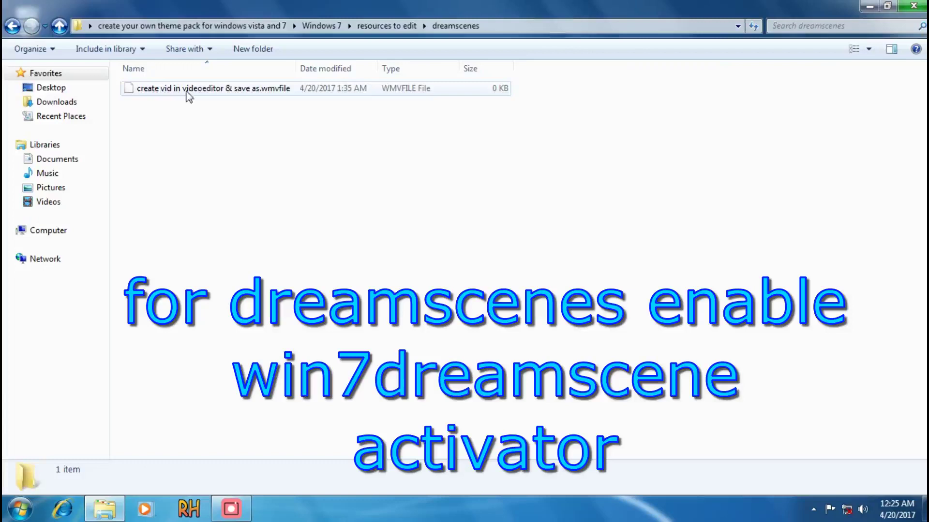
pyautogui.click(315, 90)
pyautogui.click(382, 182)
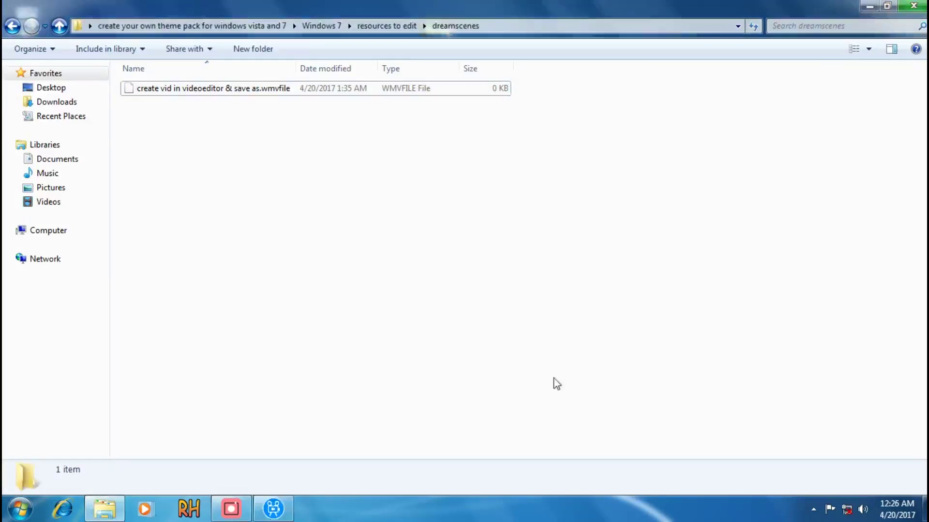
# Step: Switch to Movavi Video Editor Plus, import 1.wmv into the media bin and place it at the start of the video track
pyautogui.click(273, 509)
pyautogui.click(329, 122)
pyautogui.click(51, 110)
pyautogui.doubleClick(226, 164)
pyautogui.moveTo(203, 110); pyautogui.dragTo(50, 367)
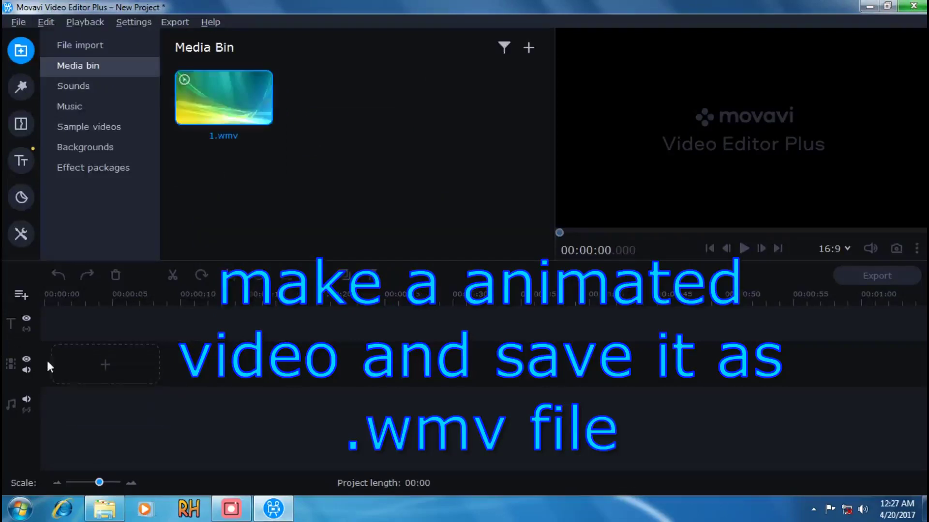
# Step: Adjust the 1.wmv clip's colors with hue -51 and tint 63, and save the adjustments
pyautogui.click(886, 37)
pyautogui.doubleClick(109, 362)
pyautogui.click(141, 73)
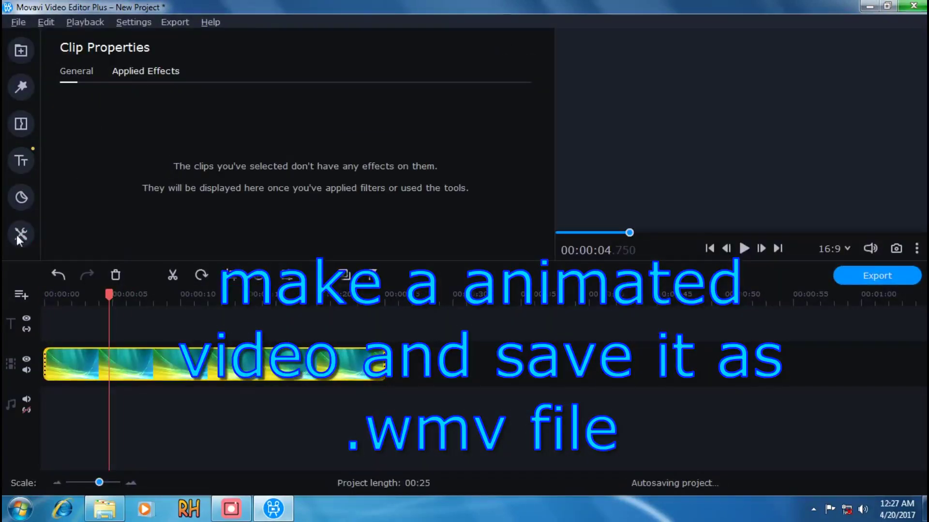
pyautogui.click(21, 233)
pyautogui.click(228, 129)
pyautogui.click(242, 73)
pyautogui.moveTo(352, 195); pyautogui.dragTo(328, 207)
pyautogui.moveTo(352, 241); pyautogui.dragTo(371, 241)
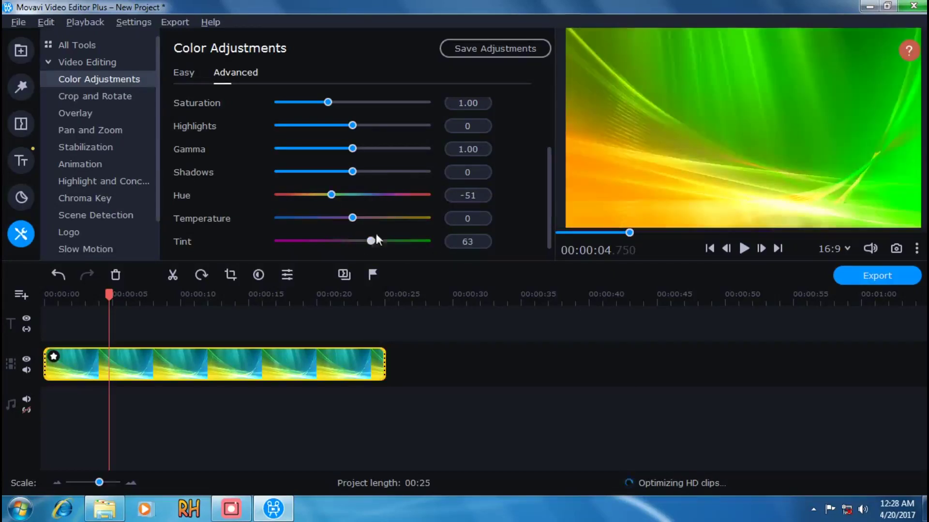
pyautogui.click(484, 49)
pyautogui.click(492, 295)
# Step: Export the project as a WMV video titled dreamscene into the dreamscenes folder of the theme pack
pyautogui.click(873, 273)
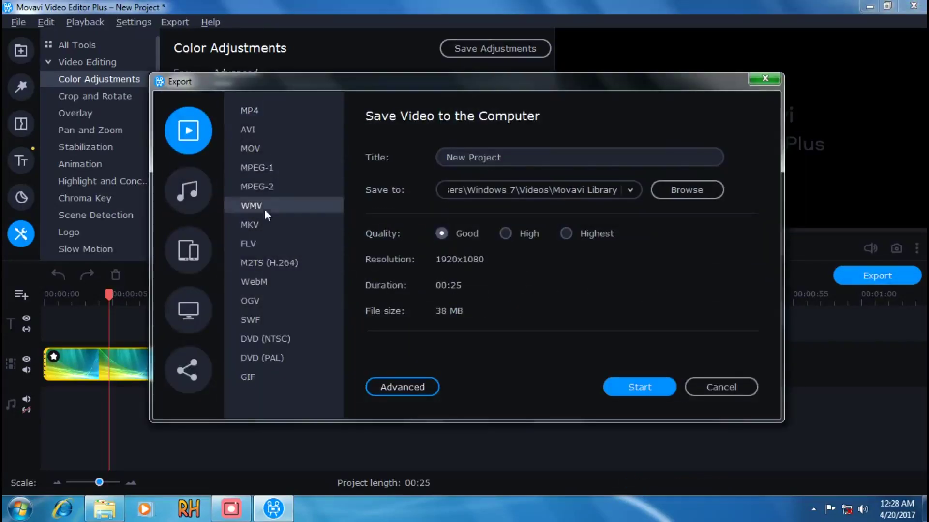
pyautogui.click(687, 190)
pyautogui.click(211, 186)
pyautogui.doubleClick(329, 332)
pyautogui.doubleClick(322, 197)
pyautogui.click(495, 395)
pyautogui.moveTo(561, 161); pyautogui.dragTo(426, 157)
pyautogui.write('dreamscene')
pyautogui.click(638, 386)
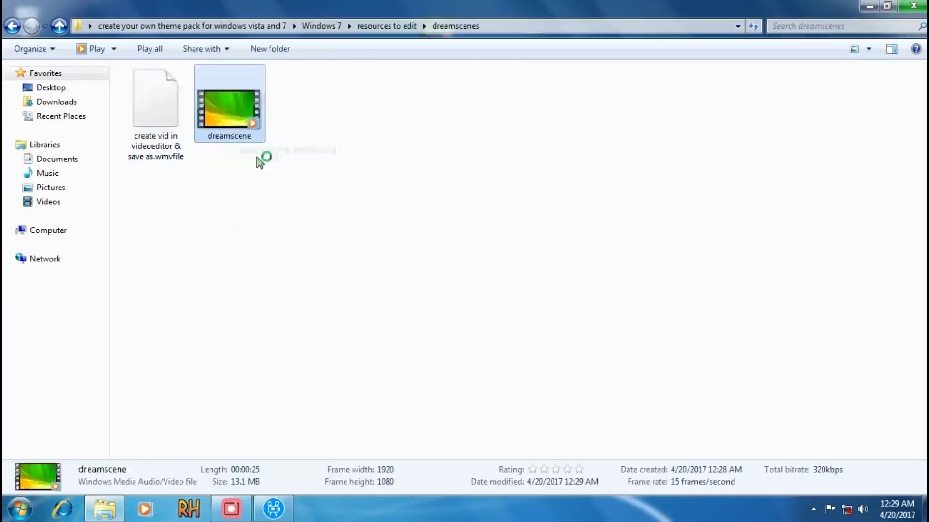
# Step: Apply the dreamscene video as the desktop background and move the folder window around to check it
pyautogui.click(145, 423)
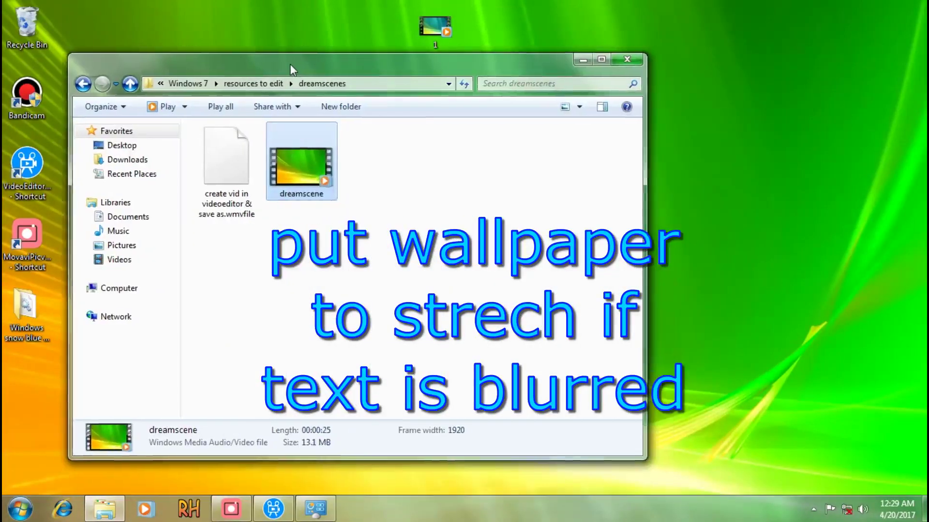
pyautogui.moveTo(289, 63); pyautogui.dragTo(439, 4)
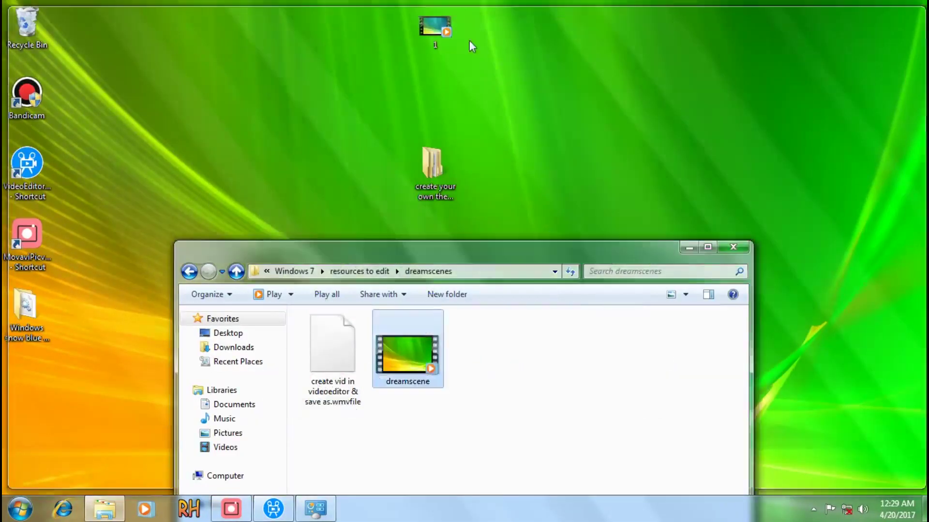
pyautogui.moveTo(434, 233); pyautogui.dragTo(402, 68)
pyautogui.click(658, 69)
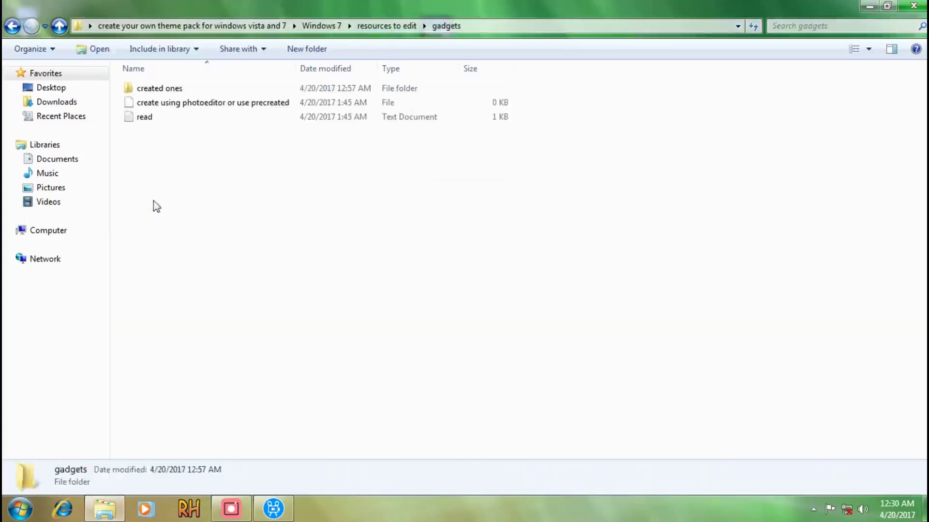
# Step: Look through the gadgets folder, its created ones subfolder and the read text file
pyautogui.click(139, 105)
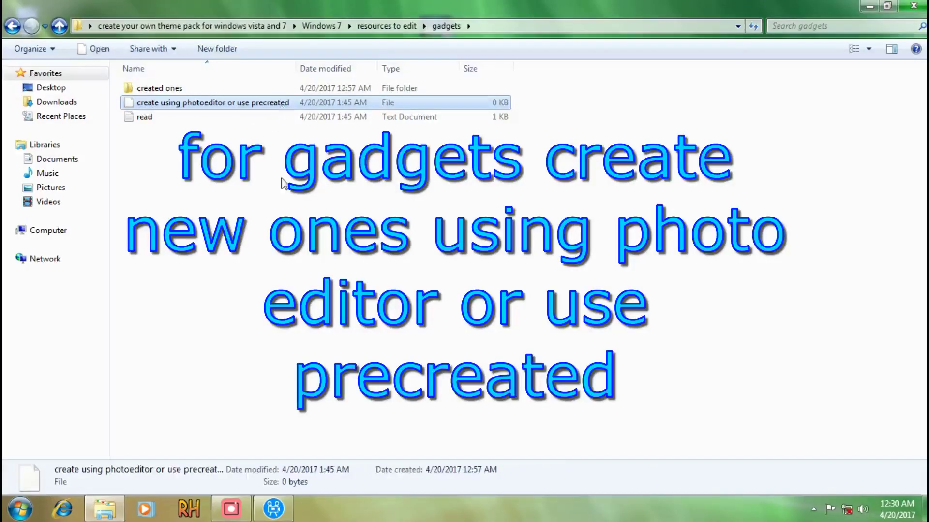
pyautogui.click(282, 141)
pyautogui.doubleClick(170, 90)
pyautogui.moveTo(193, 424)
pyautogui.mouseDown()
pyautogui.moveTo(210, 125)
pyautogui.moveTo(197, 424)
pyautogui.mouseUp()
pyautogui.press('BackSpace')
pyautogui.click(149, 117)
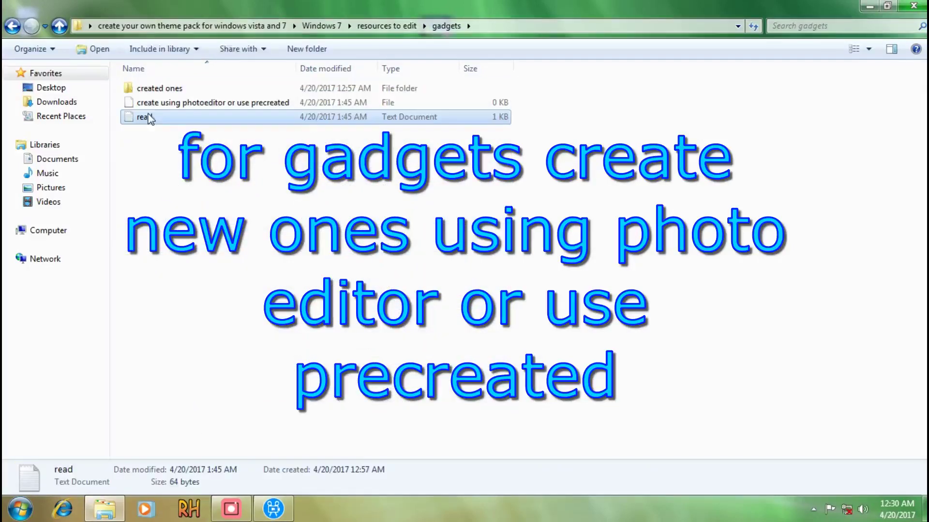
pyautogui.doubleClick(148, 115)
pyautogui.click(783, 109)
# Step: Copy all gadget folders from created ones into the Gadgets folder of Windows Sidebar in C:\Program Files
pyautogui.doubleClick(158, 90)
pyautogui.moveTo(159, 418); pyautogui.dragTo(170, 88)
pyautogui.rightClick(179, 85)
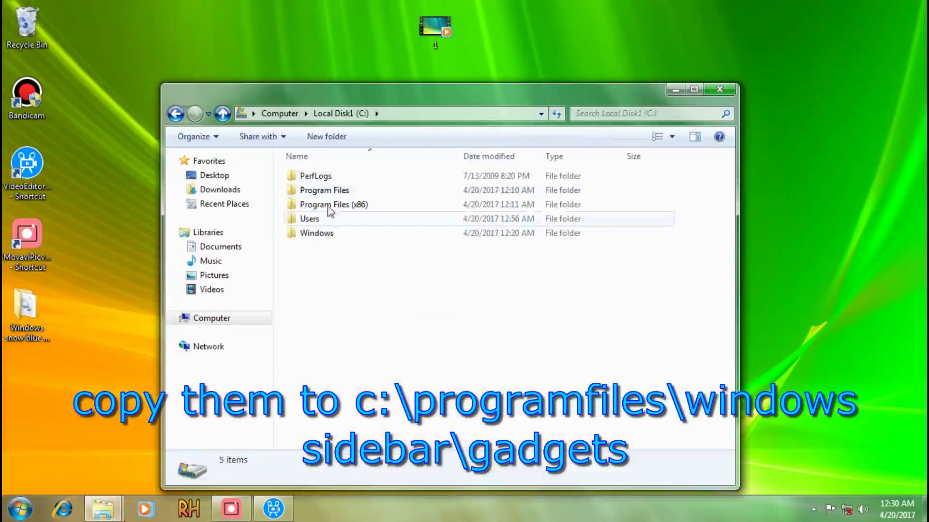
pyautogui.doubleClick(314, 196)
pyautogui.doubleClick(320, 175)
pyautogui.doubleClick(319, 176)
pyautogui.click(460, 307)
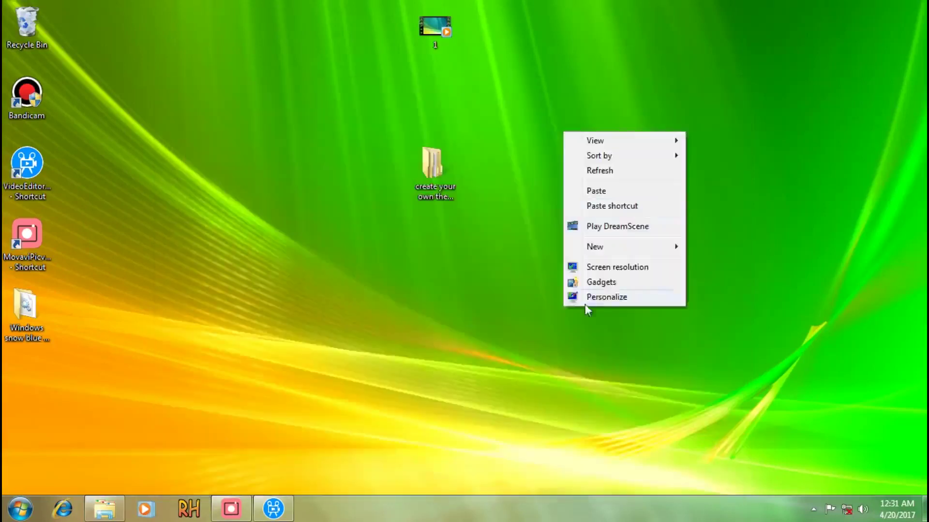
# Step: Open the desktop gadget gallery and place the green, orange, purple and blue Clock gadgets on the desktop
pyautogui.click(600, 280)
pyautogui.moveTo(284, 247); pyautogui.dragTo(153, 252)
pyautogui.moveTo(355, 247); pyautogui.dragTo(152, 356)
pyautogui.moveTo(426, 247); pyautogui.dragTo(168, 145)
pyautogui.moveTo(638, 176); pyautogui.dragTo(177, 47)
# Step: Place four CPU Meter gadgets in a row along the lower part of the desktop
pyautogui.moveTo(284, 317); pyautogui.dragTo(251, 436)
pyautogui.moveTo(354, 318); pyautogui.dragTo(373, 440)
pyautogui.moveTo(567, 247); pyautogui.dragTo(523, 443)
pyautogui.moveTo(638, 247); pyautogui.dragTo(632, 438)
# Step: Add the green Currency and Calendar gadgets, the picture puzzle gadgets and the purple CPU Meter to the desktop
pyautogui.moveTo(496, 317); pyautogui.dragTo(765, 307)
pyautogui.moveTo(354, 176); pyautogui.dragTo(767, 169)
pyautogui.click(325, 103)
pyautogui.moveTo(426, 247); pyautogui.dragTo(741, 64)
pyautogui.moveTo(496, 246); pyautogui.dragTo(866, 249)
pyautogui.moveTo(355, 247); pyautogui.dragTo(569, 40)
pyautogui.moveTo(567, 246); pyautogui.dragTo(562, 264)
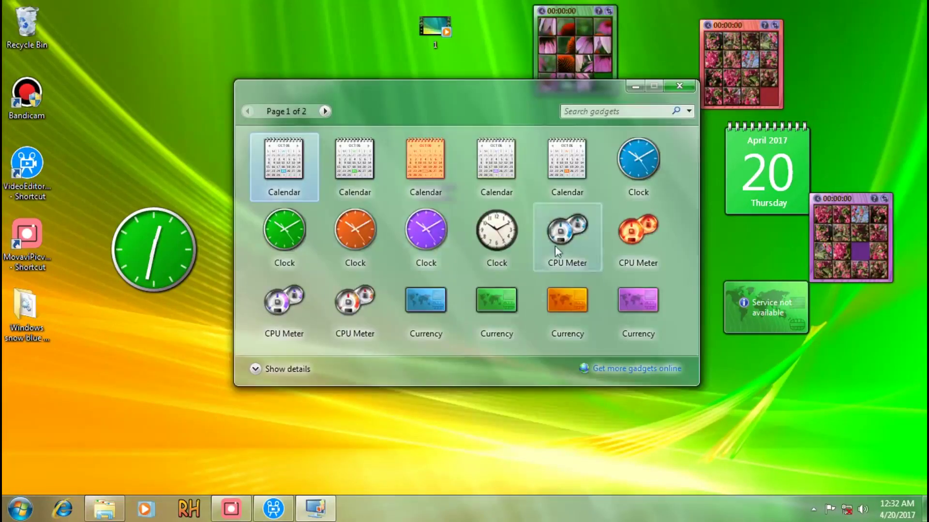
pyautogui.doubleClick(284, 303)
# Step: Remove the purple and orange picture puzzles and line up the remaining gadgets along the desktop's right edge
pyautogui.click(900, 198)
pyautogui.click(791, 25)
pyautogui.moveTo(154, 250); pyautogui.dragTo(873, 47)
pyautogui.moveTo(575, 48); pyautogui.dragTo(872, 133)
pyautogui.moveTo(766, 307); pyautogui.dragTo(873, 227)
pyautogui.moveTo(181, 380); pyautogui.dragTo(872, 297)
pyautogui.moveTo(767, 169); pyautogui.dragTo(872, 387)
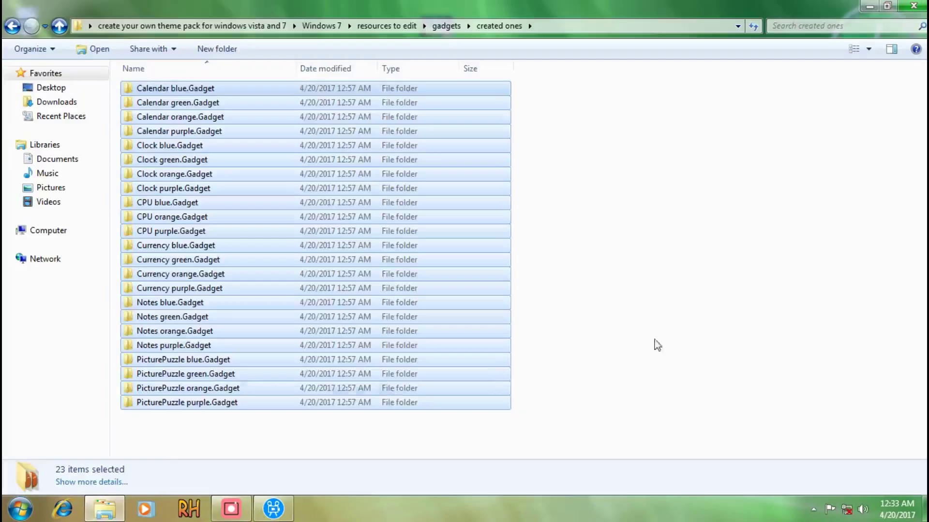
# Step: Return to resources to edit and open the games folder to examine the items inside
pyautogui.click(655, 344)
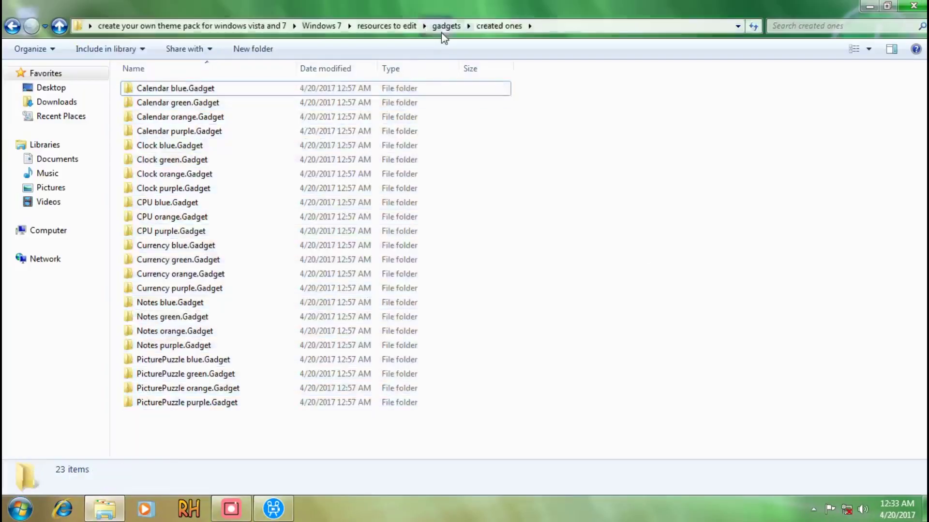
pyautogui.click(391, 25)
pyautogui.click(149, 219)
pyautogui.doubleClick(148, 217)
pyautogui.click(138, 89)
pyautogui.doubleClick(170, 103)
pyautogui.moveTo(160, 279); pyautogui.dragTo(209, 275)
# Step: Open the Chess folder in Microsoft Games and load the Chess application into Resource Hacker
pyautogui.click(143, 91)
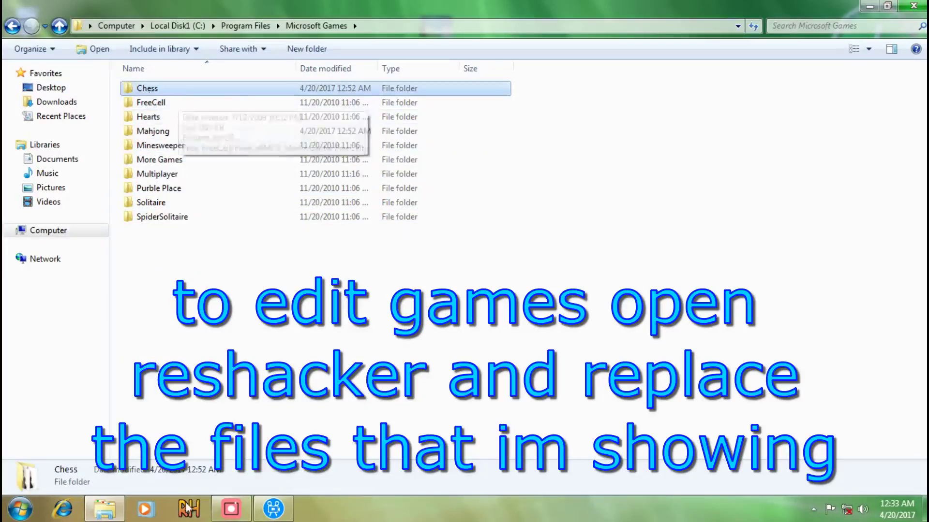
pyautogui.doubleClick(148, 89)
pyautogui.click(142, 117)
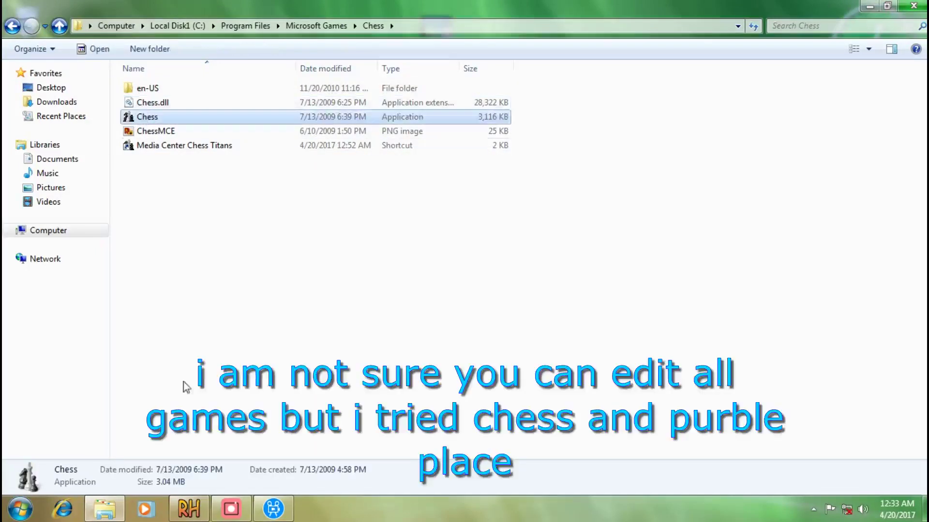
pyautogui.click(189, 508)
pyautogui.moveTo(156, 116); pyautogui.dragTo(339, 186)
# Step: Save the Chess bitmap resource 186 to the Desktop as Bitmap186 and close Resource Hacker
pyautogui.doubleClick(299, 137)
pyautogui.click(335, 151)
pyautogui.rightClick(334, 150)
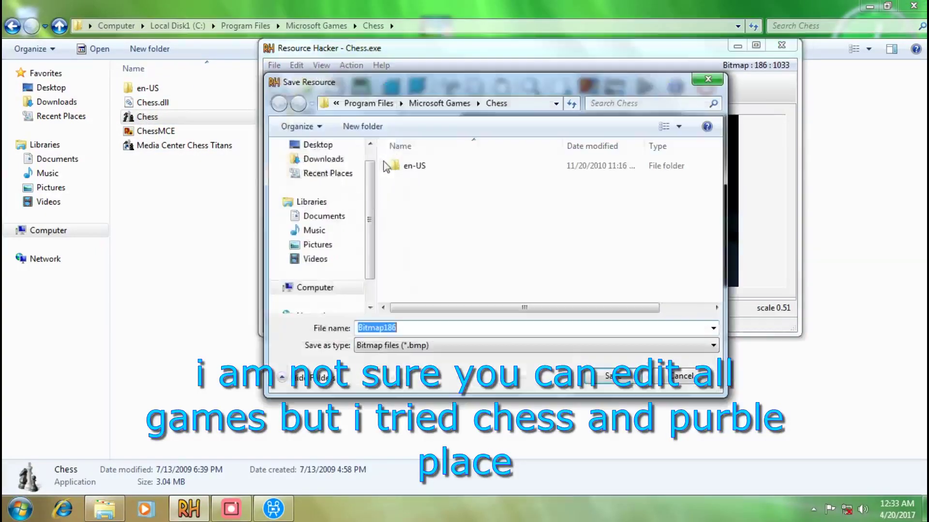
pyautogui.moveTo(373, 172); pyautogui.dragTo(372, 157)
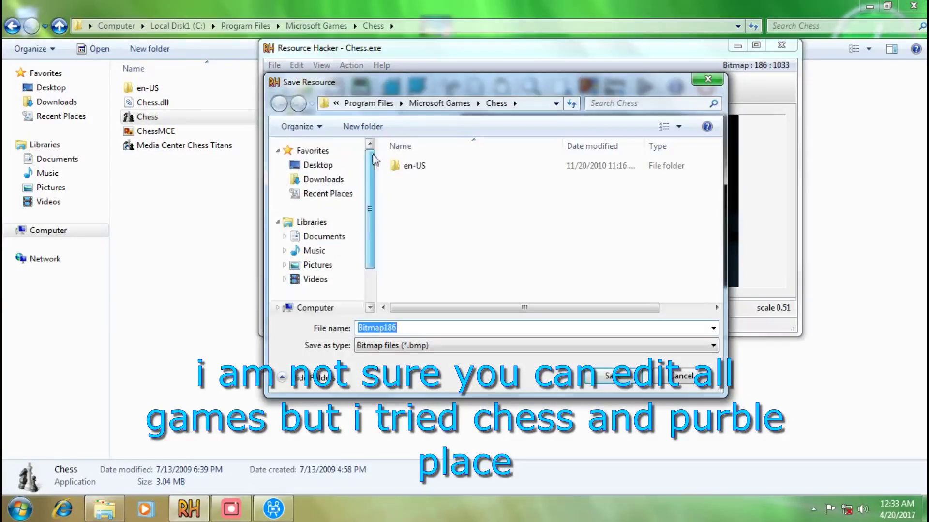
pyautogui.click(315, 165)
pyautogui.click(609, 379)
pyautogui.click(704, 86)
# Step: Load PurblePlace from the Purble Place folder into Resource Hacker and examine its resource groups
pyautogui.press('BackSpace')
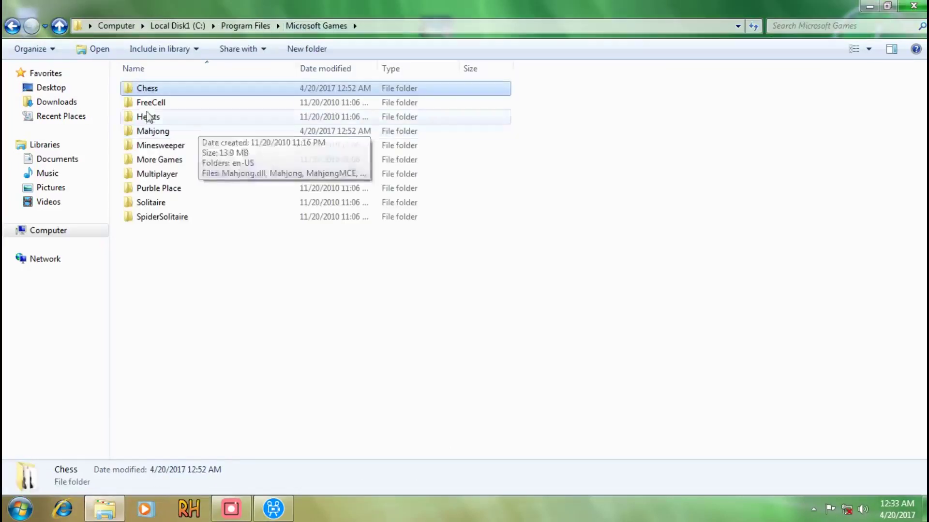
pyautogui.doubleClick(200, 186)
pyautogui.doubleClick(145, 133)
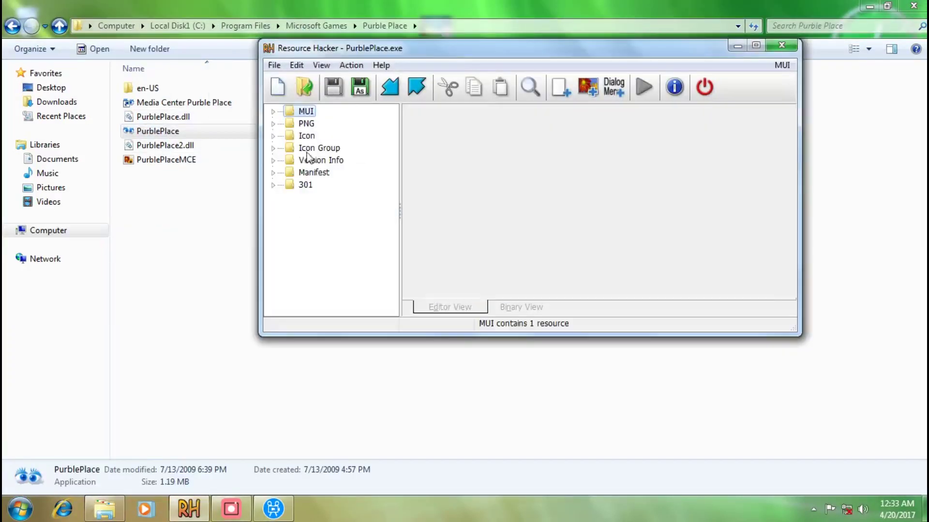
pyautogui.click(329, 186)
pyautogui.click(330, 172)
pyautogui.click(340, 148)
pyautogui.click(337, 135)
pyautogui.click(312, 233)
pyautogui.click(315, 221)
pyautogui.click(325, 234)
# Step: Load PurblePlace.dll and PurblePlace2.dll into Resource Hacker to inspect them, and check the PurblePlaceMCE image
pyautogui.moveTo(188, 118); pyautogui.dragTo(319, 150)
pyautogui.moveTo(186, 145); pyautogui.dragTo(361, 197)
pyautogui.click(185, 159)
pyautogui.click(186, 163)
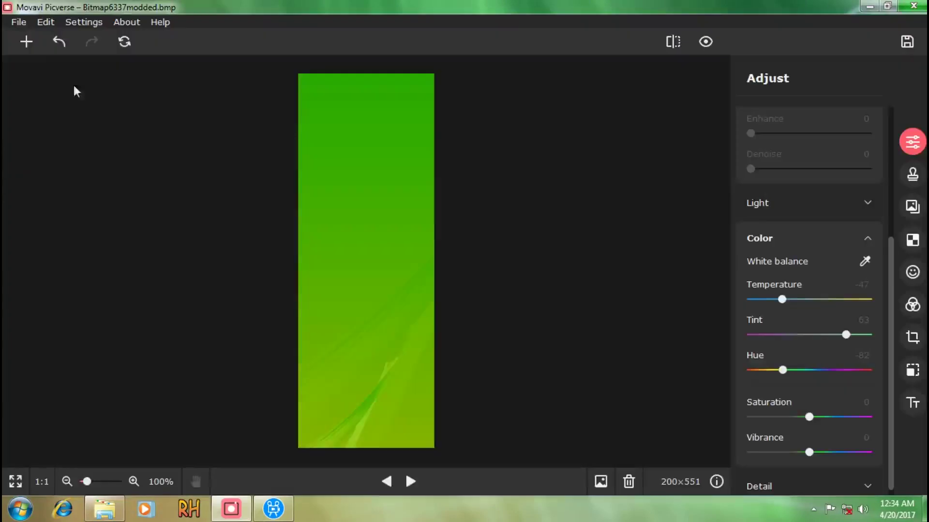
# Step: Switch to Movavi Picverse and open Bitmap186.bmp from the Desktop
pyautogui.click(18, 22)
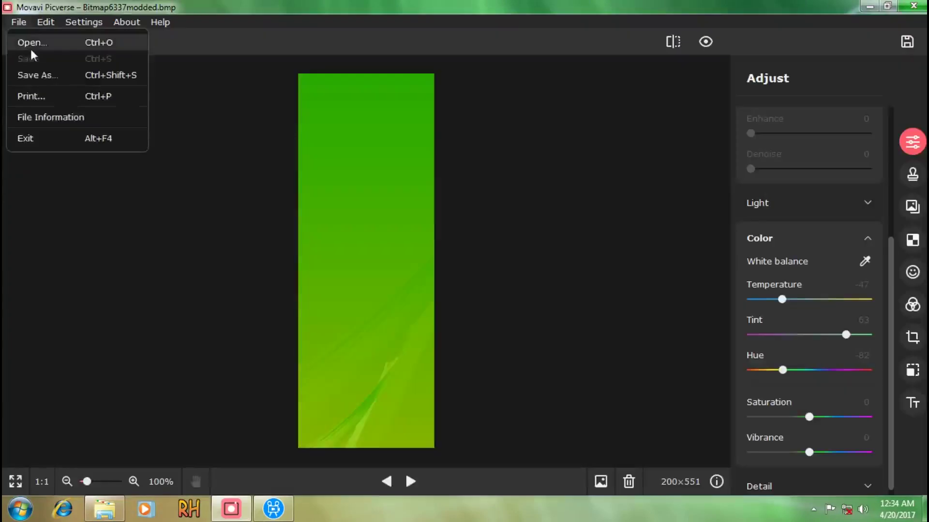
pyautogui.click(30, 41)
pyautogui.click(56, 107)
pyautogui.scroll(-2, 229, 246)
pyautogui.doubleClick(179, 265)
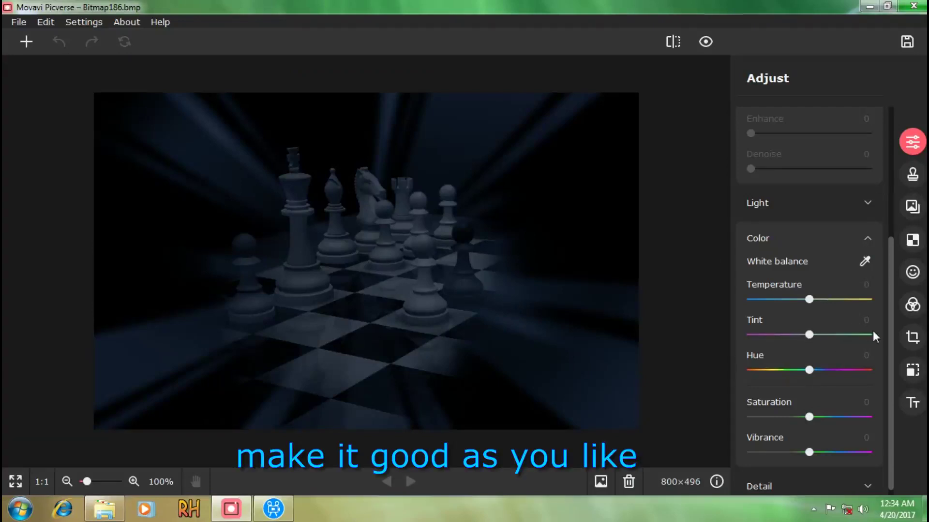
# Step: Raise the chess image's tint almost fully towards green and save it over Bitmap186.bmp
pyautogui.moveTo(811, 335); pyautogui.dragTo(869, 334)
pyautogui.click(19, 22)
pyautogui.click(58, 59)
pyautogui.click(437, 284)
pyautogui.click(869, 6)
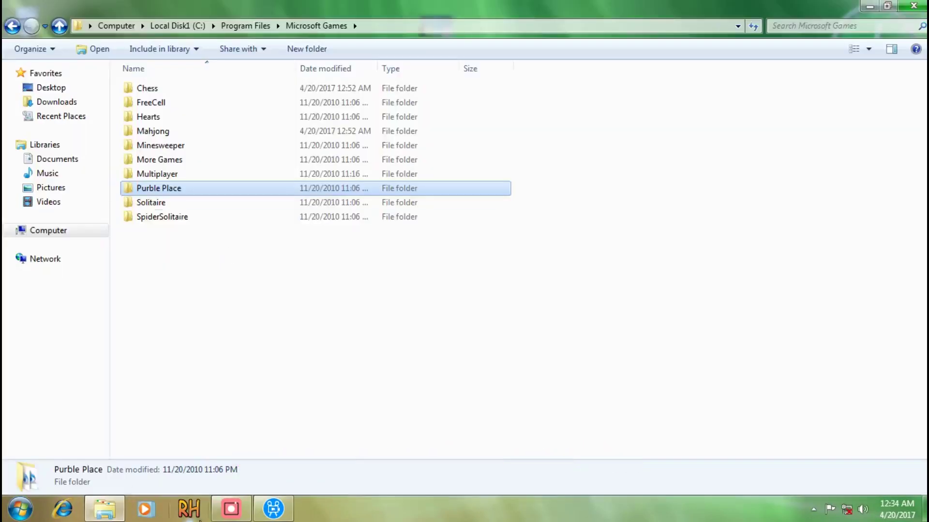
# Step: Reopen Chess.exe in Resource Hacker and replace its bitmap 186 with the edited Bitmap186 from the Desktop
pyautogui.doubleClick(140, 87)
pyautogui.moveTo(155, 131); pyautogui.dragTo(192, 506)
pyautogui.doubleClick(310, 136)
pyautogui.rightClick(323, 149)
pyautogui.click(454, 186)
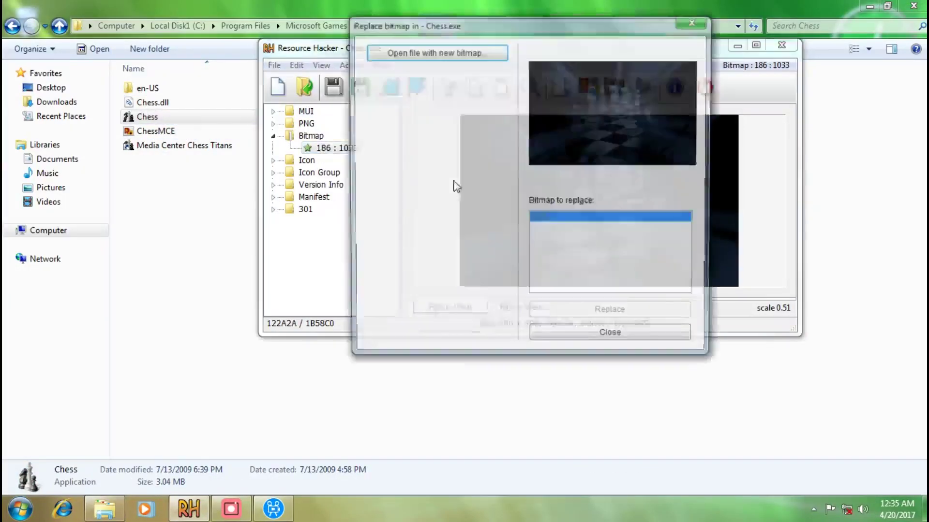
pyautogui.click(513, 274)
pyautogui.scroll(-2, 515, 261)
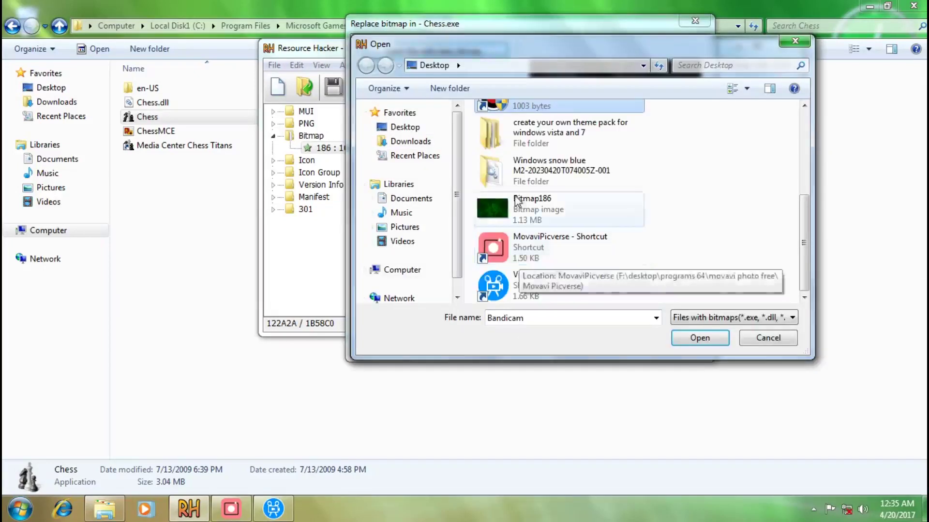
pyautogui.doubleClick(518, 204)
pyautogui.click(624, 317)
# Step: Save the modified Chess.exe to the Desktop and minimize Resource Hacker
pyautogui.click(335, 92)
pyautogui.press('Return')
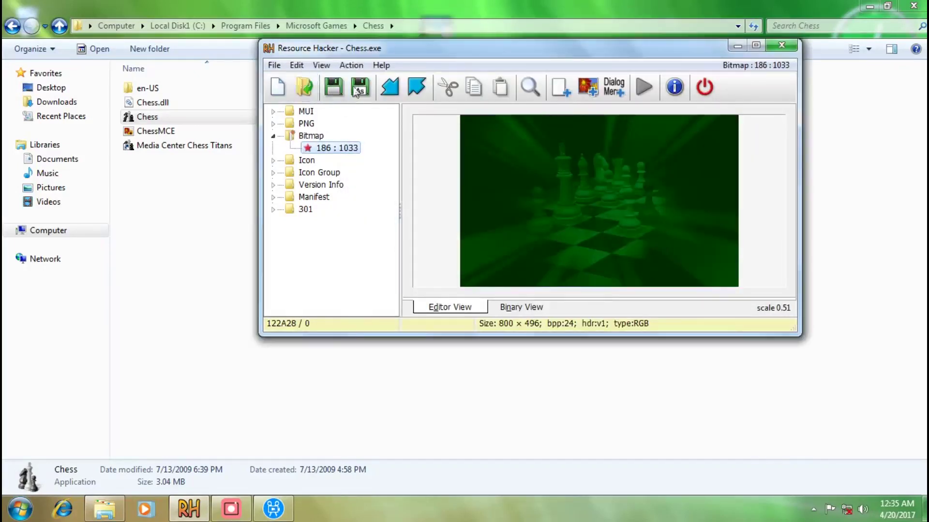
pyautogui.click(360, 87)
pyautogui.click(321, 145)
pyautogui.click(605, 379)
pyautogui.click(738, 45)
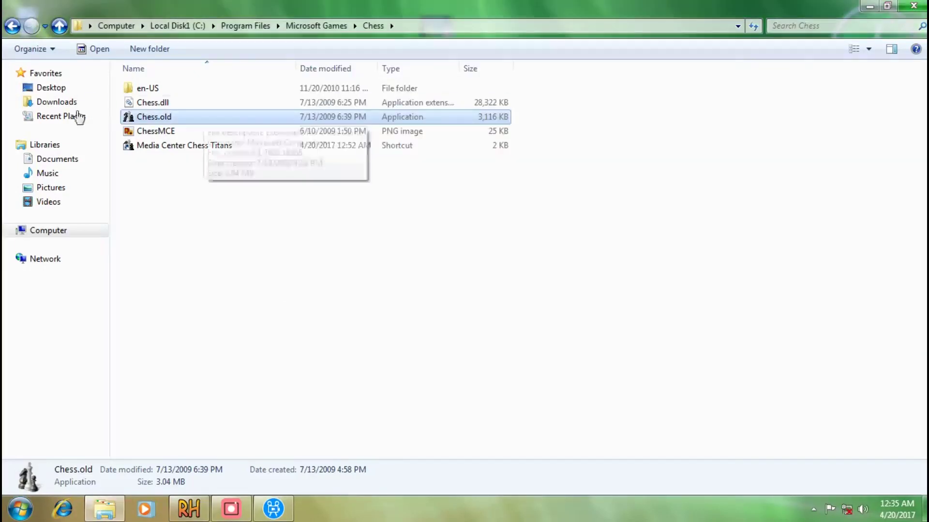
# Step: Copy the modified Chess application from the Desktop into the Chess game folder
pyautogui.click(50, 88)
pyautogui.rightClick(674, 174)
pyautogui.click(707, 376)
pyautogui.hotkey('alt', 'Left')
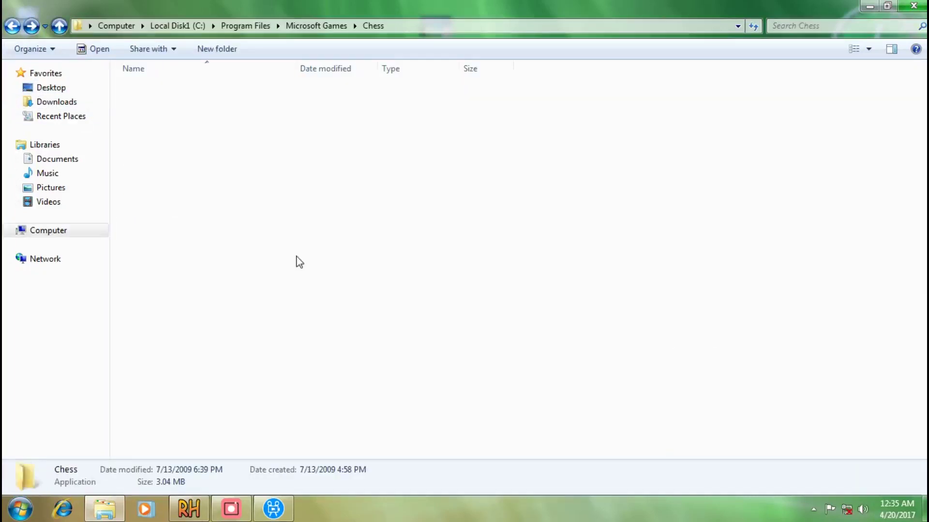
pyautogui.rightClick(299, 262)
pyautogui.click(332, 350)
pyautogui.click(431, 304)
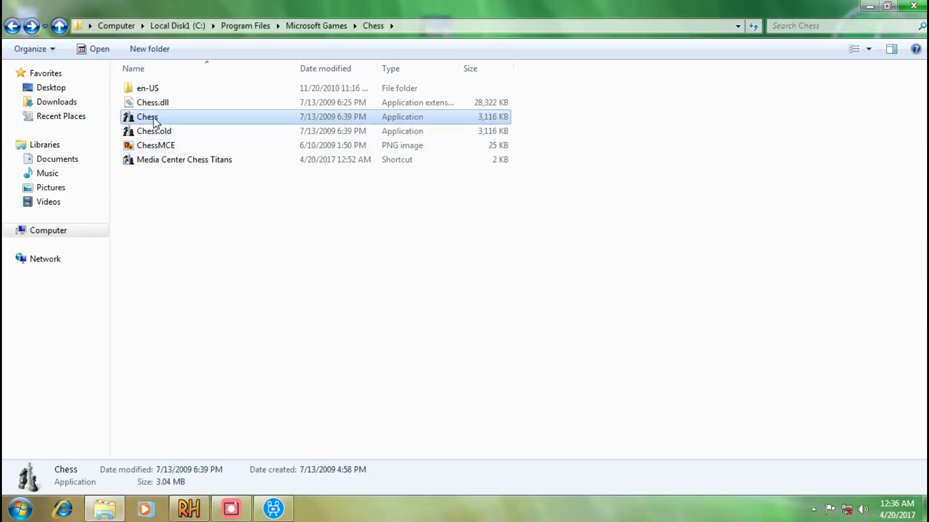
# Step: Launch the modified Chess application to check it, and close the game
pyautogui.doubleClick(155, 120)
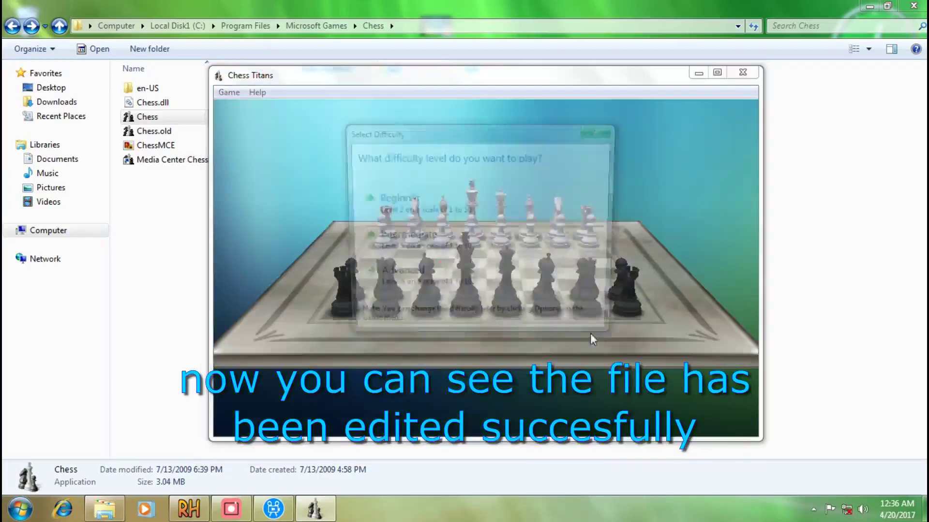
pyautogui.click(600, 130)
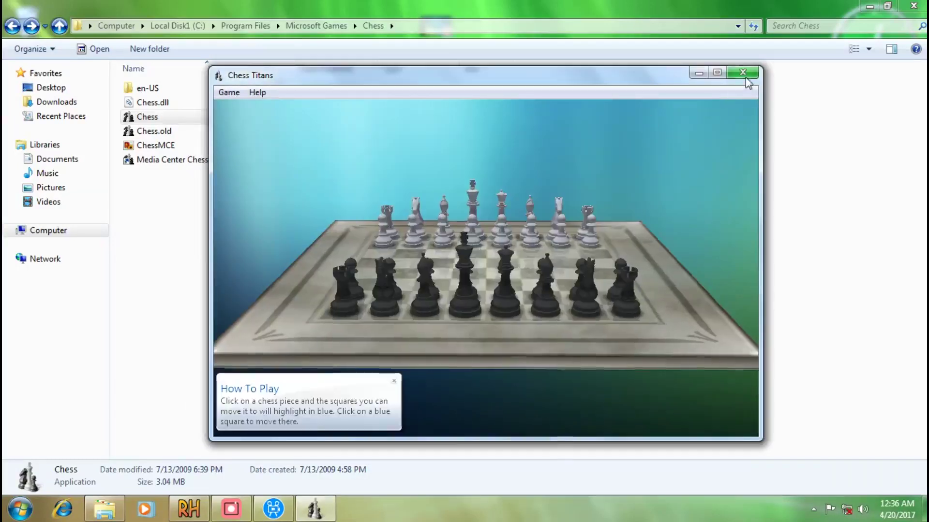
pyautogui.click(743, 74)
pyautogui.click(573, 325)
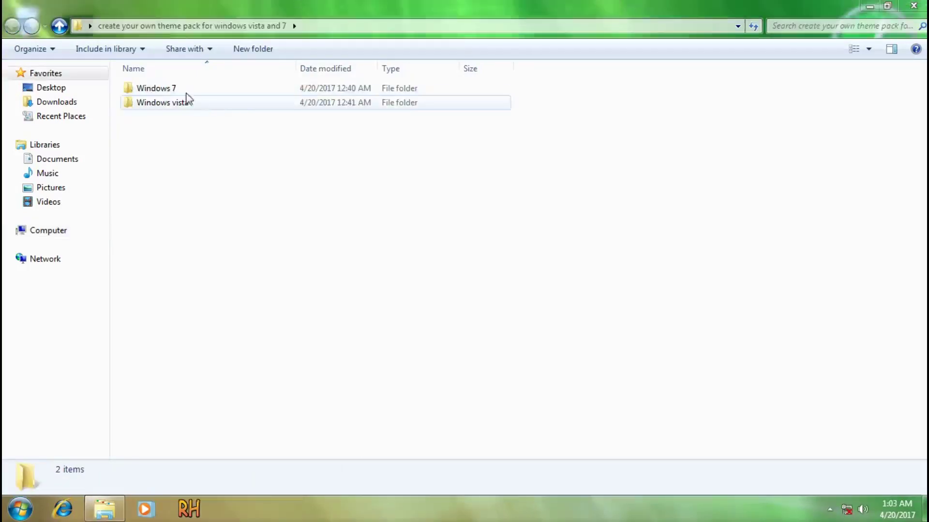
# Step: Open the icons folder inside the Windows 7 resources to edit folder
pyautogui.doubleClick(187, 91)
pyautogui.doubleClick(157, 102)
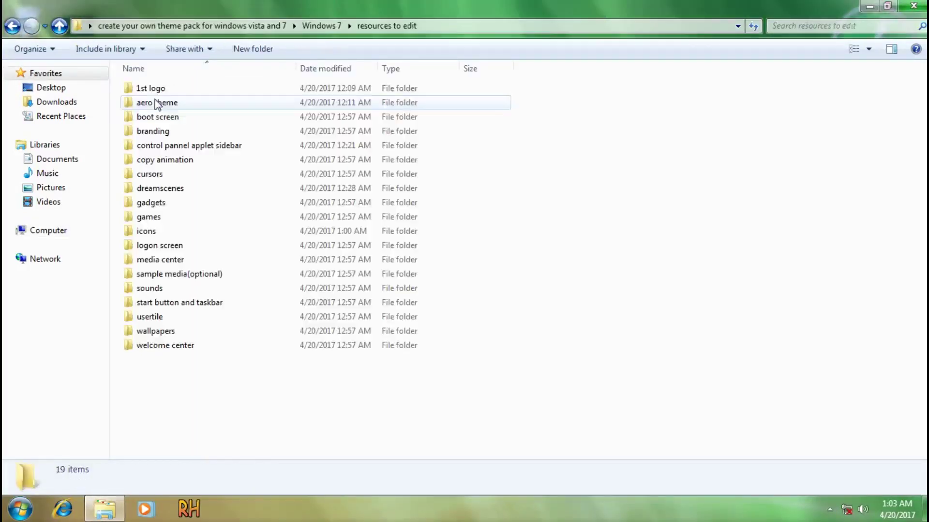
pyautogui.doubleClick(156, 232)
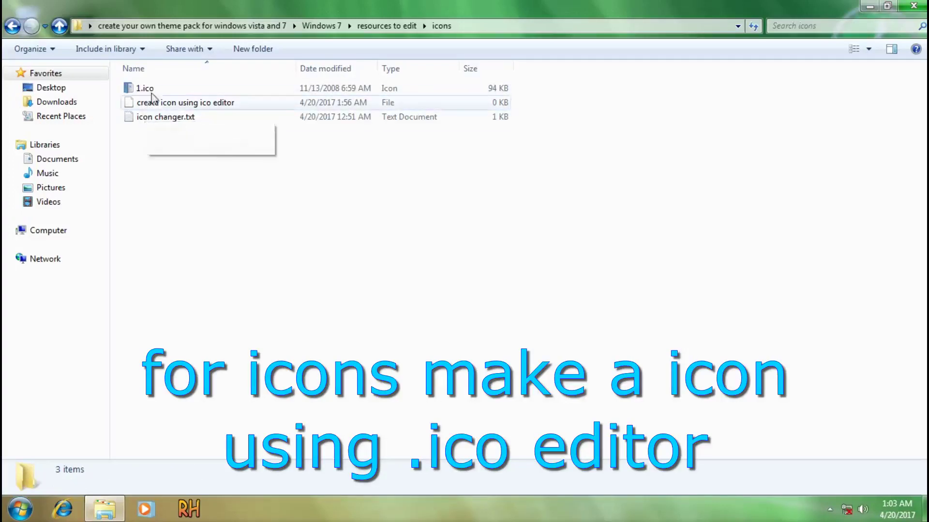
# Step: Check the registry path given in icon changer.txt, close the note, and open the Registry Editor
pyautogui.doubleClick(159, 117)
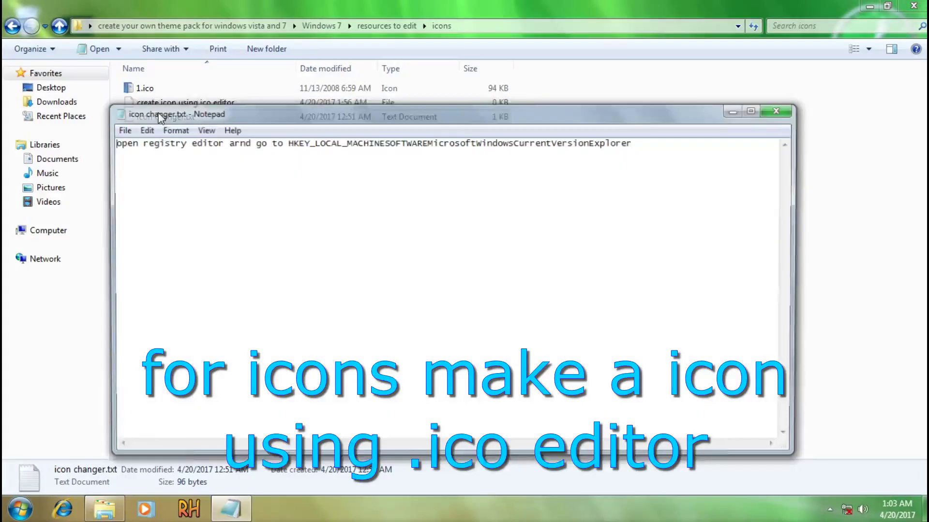
pyautogui.click(781, 109)
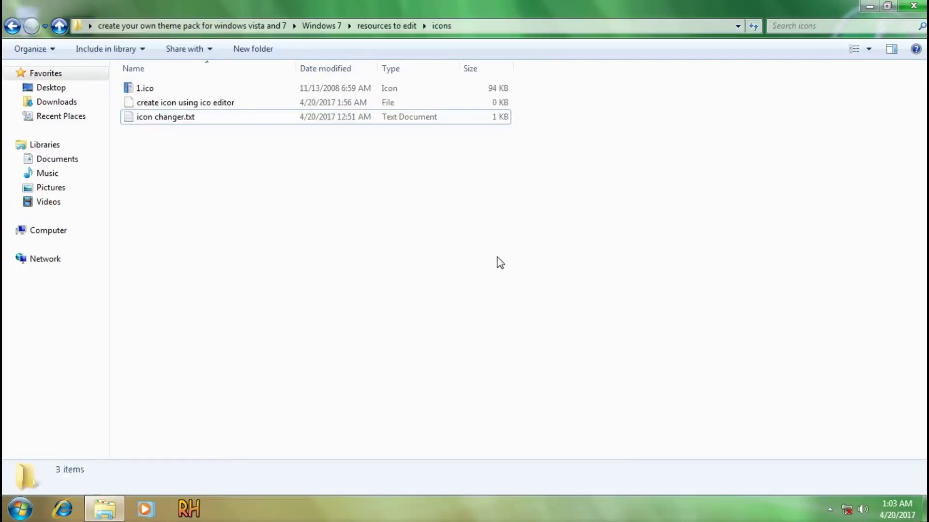
pyautogui.press('super+r')
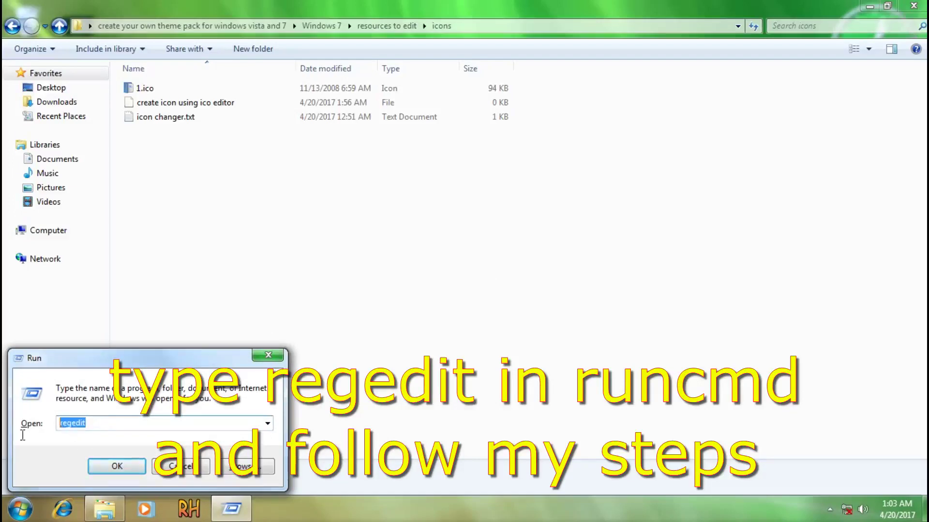
pyautogui.click(113, 472)
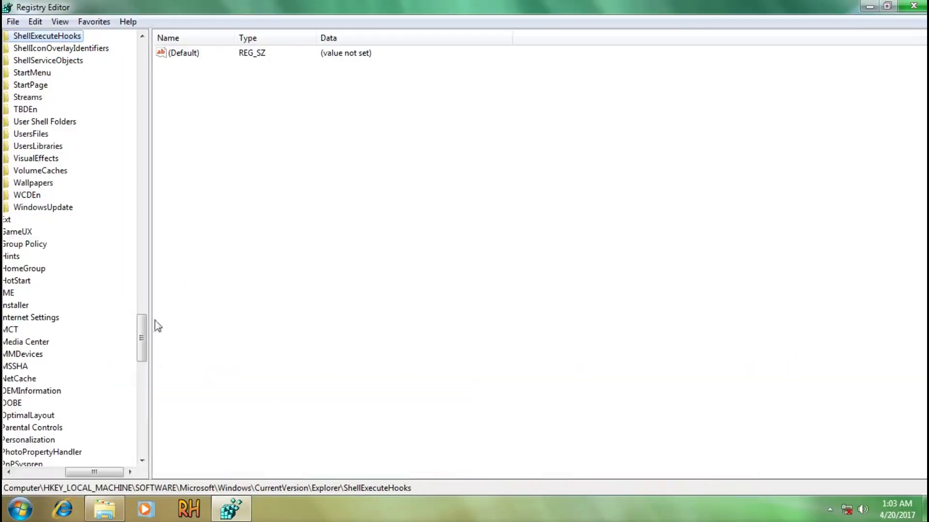
# Step: Navigate to the HKEY_LOCAL_MACHINE\SOFTWARE\Microsoft\Windows\CurrentVersion\Explorer key in the registry
pyautogui.moveTo(142, 325); pyautogui.dragTo(169, 45)
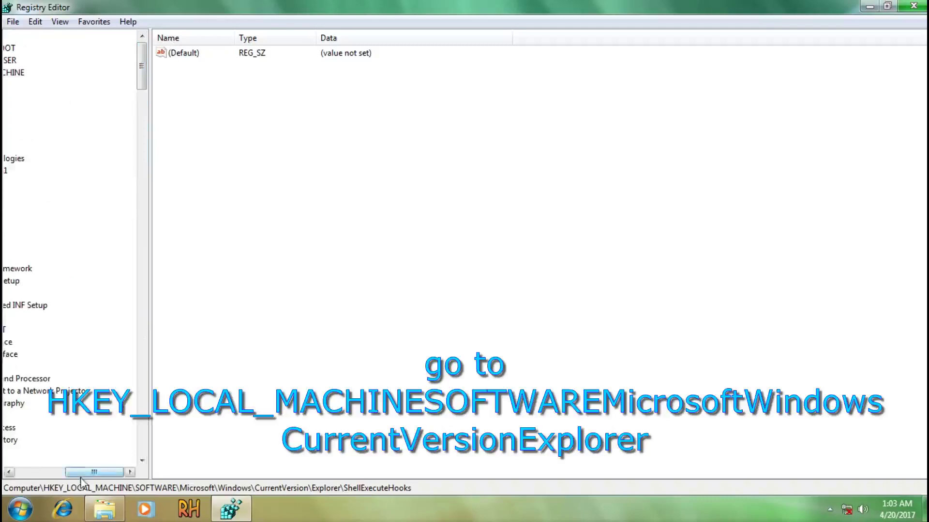
pyautogui.moveTo(81, 479); pyautogui.dragTo(30, 479)
pyautogui.click(50, 76)
pyautogui.click(79, 134)
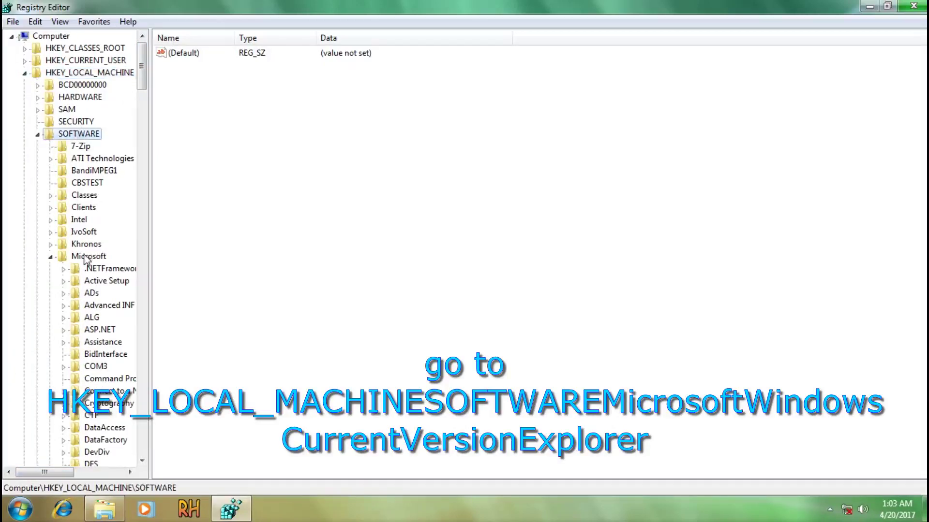
pyautogui.moveTo(142, 91); pyautogui.dragTo(143, 256)
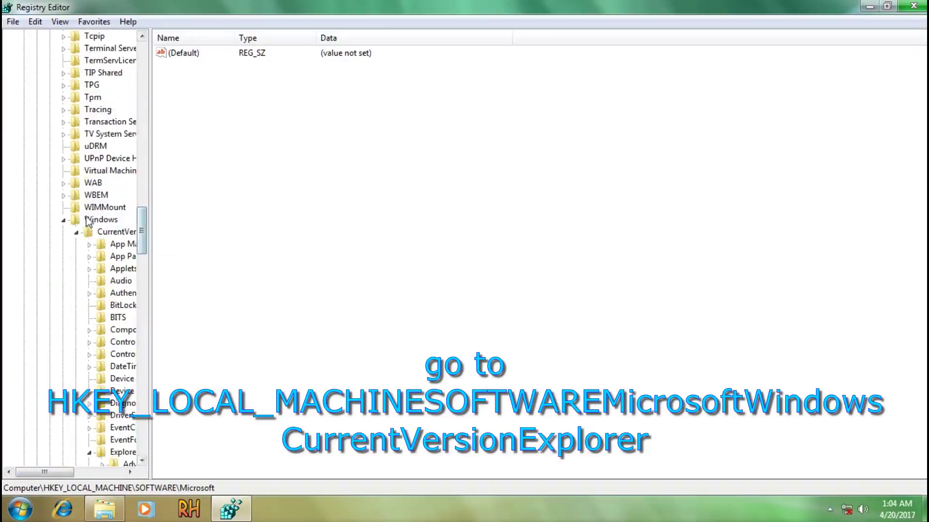
pyautogui.moveTo(48, 472); pyautogui.dragTo(72, 472)
pyautogui.click(68, 232)
pyautogui.moveTo(142, 231); pyautogui.dragTo(144, 260)
pyautogui.click(72, 196)
# Step: Create a new key named Shell Icons under the Explorer key
pyautogui.rightClick(68, 197)
pyautogui.moveTo(100, 225)
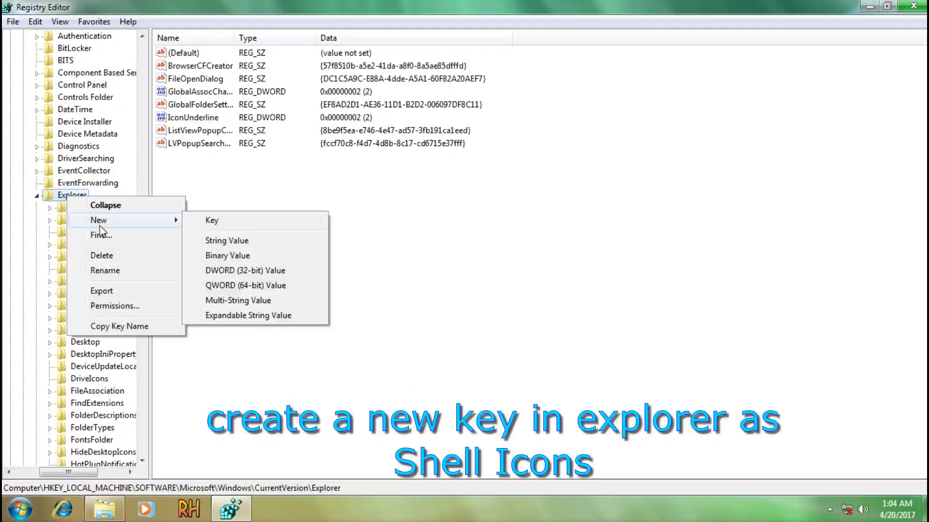
pyautogui.click(212, 221)
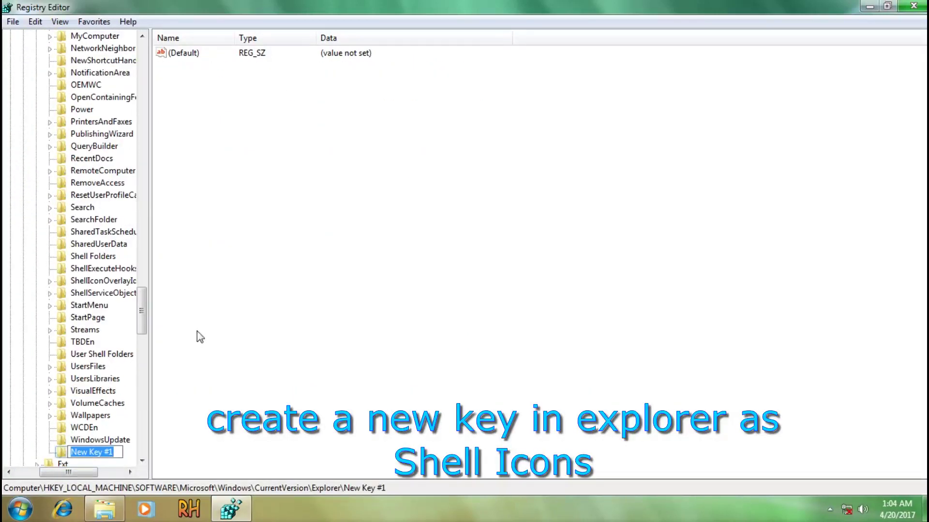
pyautogui.write('Shell')
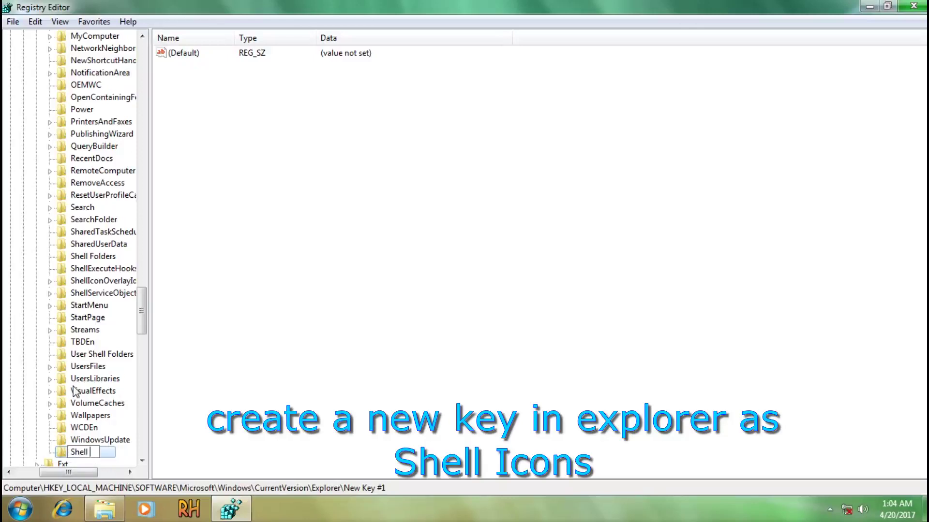
pyautogui.write(' Icons')
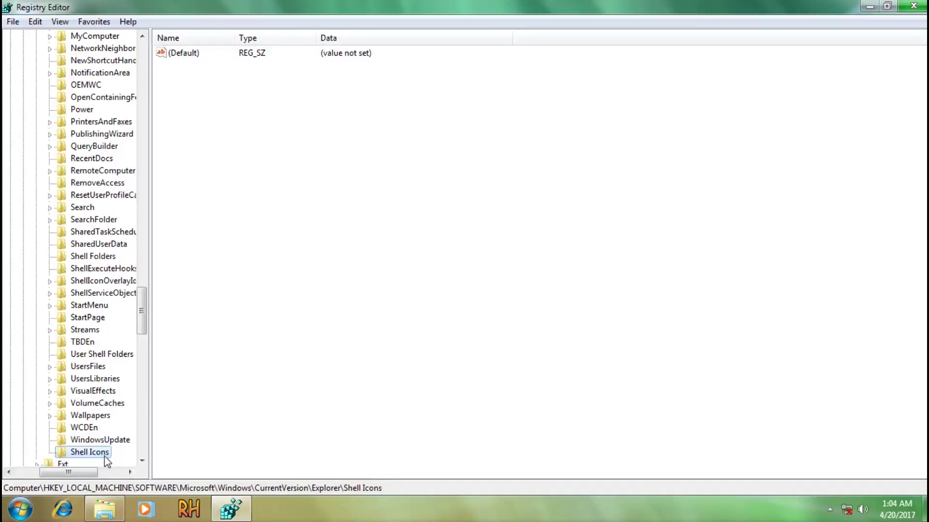
# Step: Create a new string value named 3 in the Shell Icons key
pyautogui.rightClick(250, 175)
pyautogui.moveTo(283, 188)
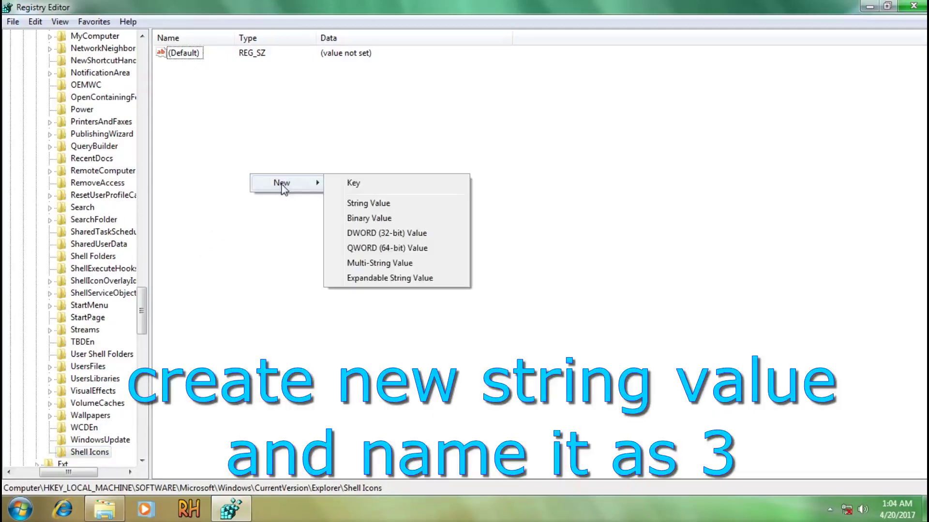
pyautogui.click(367, 208)
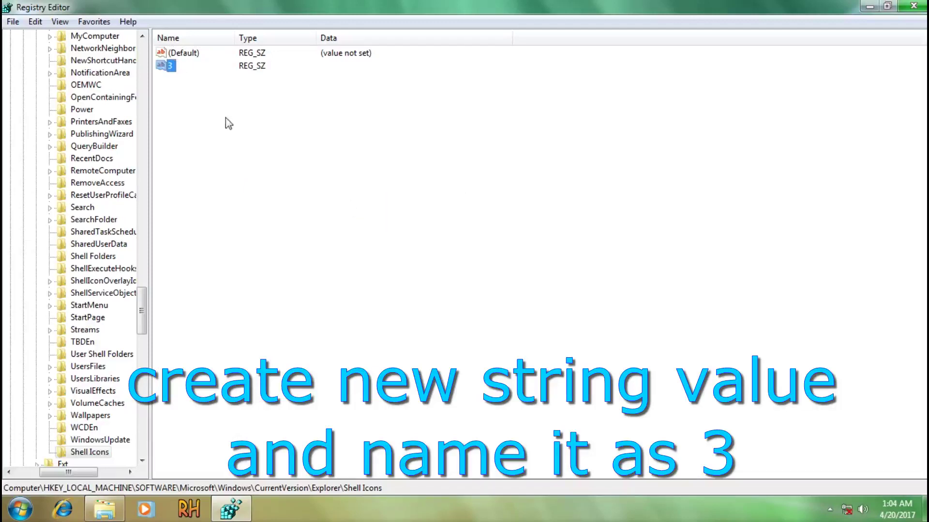
# Step: Copy the full path of the icons folder in File Explorer
pyautogui.click(113, 513)
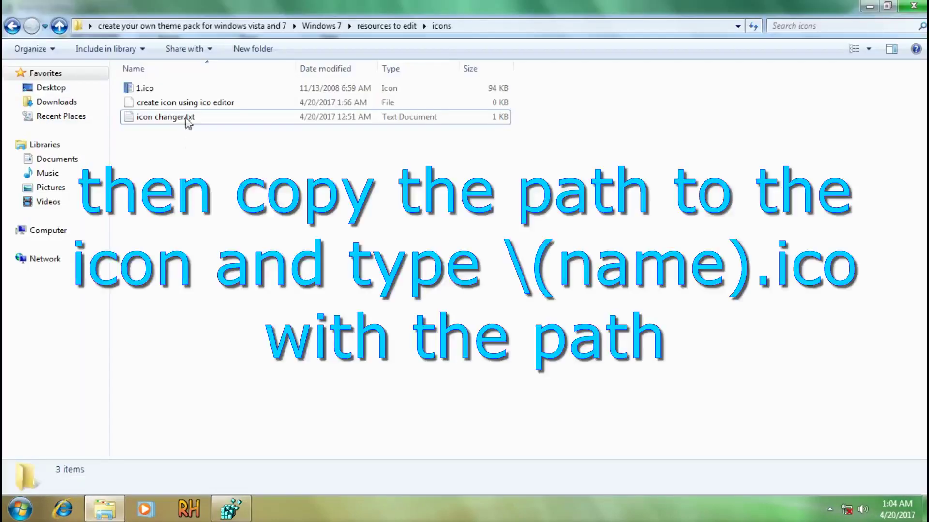
pyautogui.click(532, 26)
pyautogui.rightClick(542, 27)
pyautogui.click(572, 71)
# Step: Set the data of string value 3 to the copied icons folder path followed by \1.ico, enclosed in quotation marks
pyautogui.click(232, 508)
pyautogui.rightClick(182, 70)
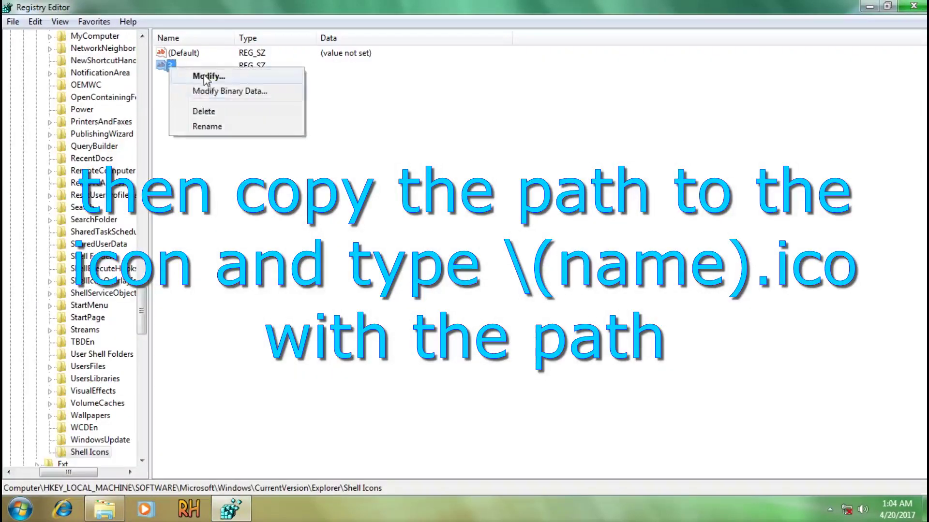
pyautogui.click(201, 75)
pyautogui.hotkey('ctrl', 'v')
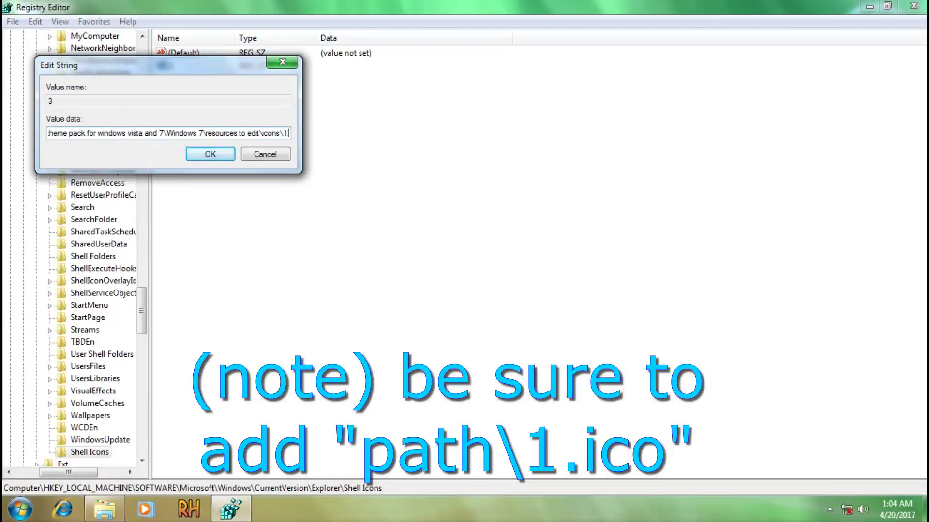
pyautogui.moveTo(95, 133); pyautogui.dragTo(50, 137)
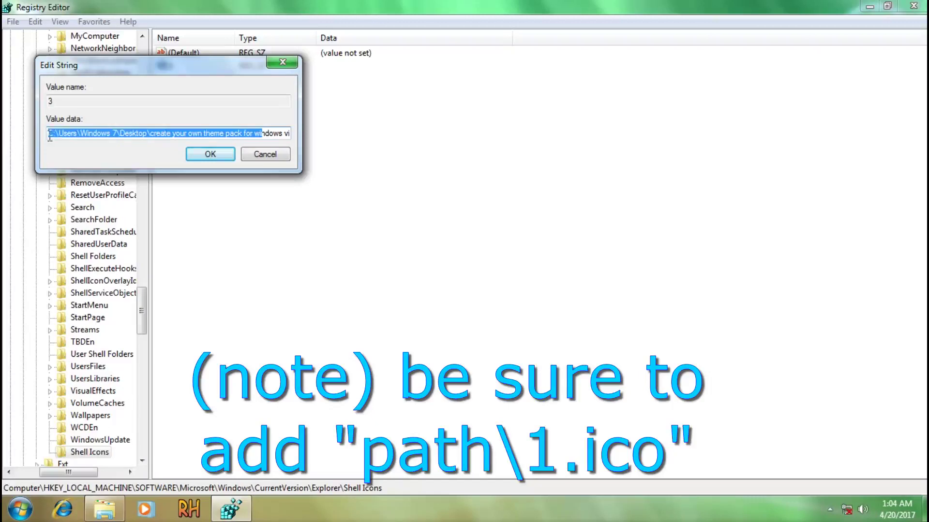
pyautogui.click(50, 137)
pyautogui.moveTo(274, 135); pyautogui.dragTo(300, 135)
pyautogui.click(290, 136)
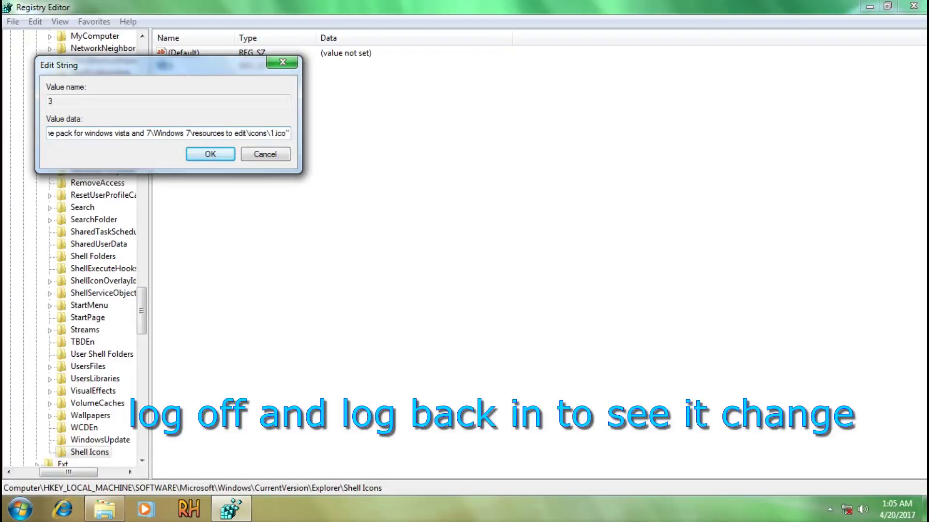
pyautogui.click(209, 155)
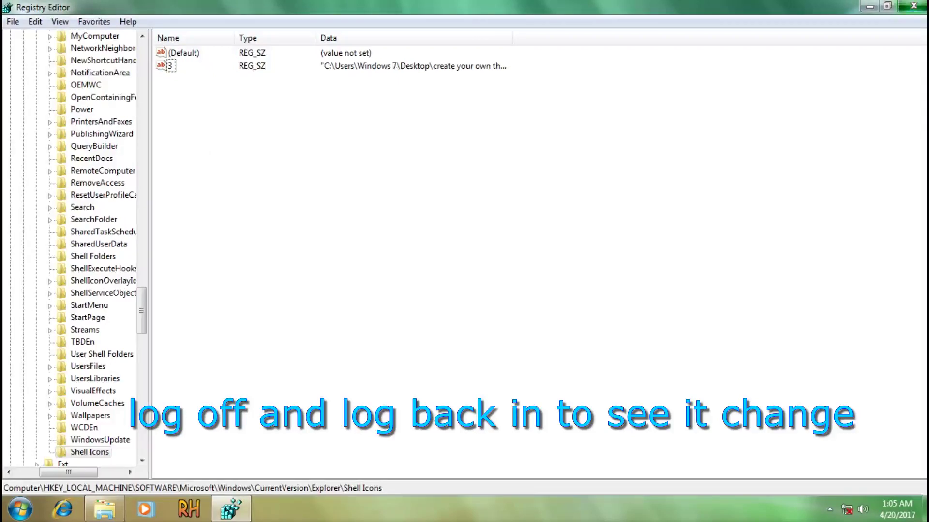
# Step: Close the Registry Editor and the icons folder, and open the logon screen folder inside the Windows 7 resources to edit folder
pyautogui.hotkey('alt', 'F4')
pyautogui.click(909, 6)
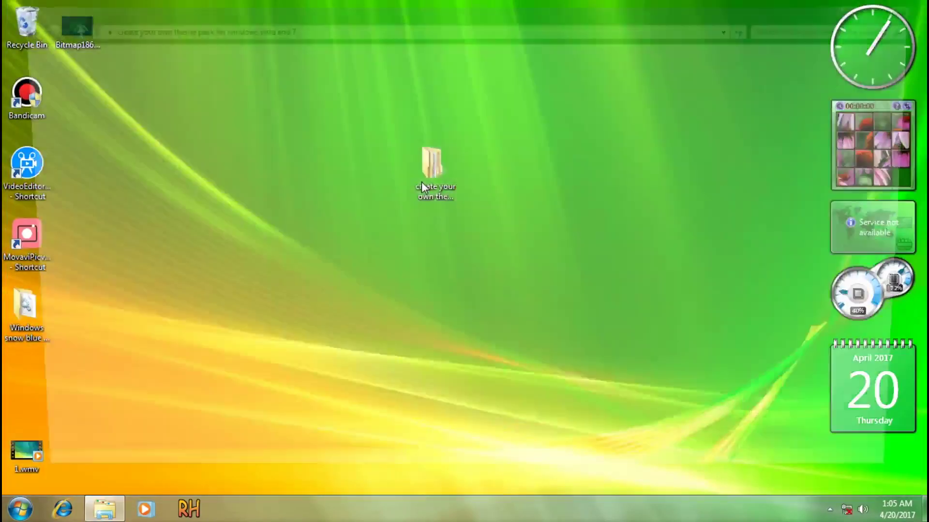
pyautogui.doubleClick(422, 182)
pyautogui.doubleClick(160, 89)
pyautogui.doubleClick(159, 103)
pyautogui.doubleClick(166, 245)
pyautogui.click(166, 112)
pyautogui.click(232, 211)
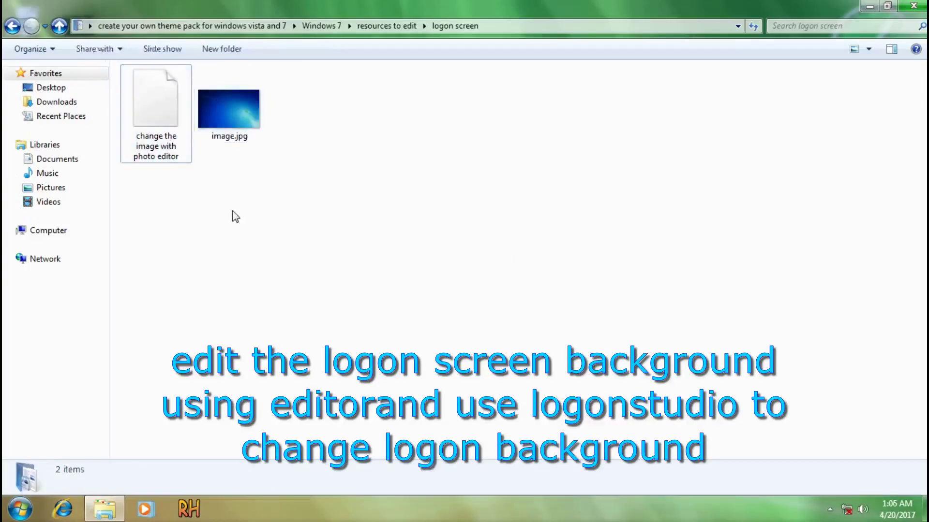
# Step: Go back from the logon screen folder to the theme pack's Windows 7 folder
pyautogui.moveTo(499, 10); pyautogui.dragTo(683, 0)
pyautogui.press('BackSpace')
pyautogui.press('BackSpace')
# Step: Search the installed programs for "log"
pyautogui.click(20, 508)
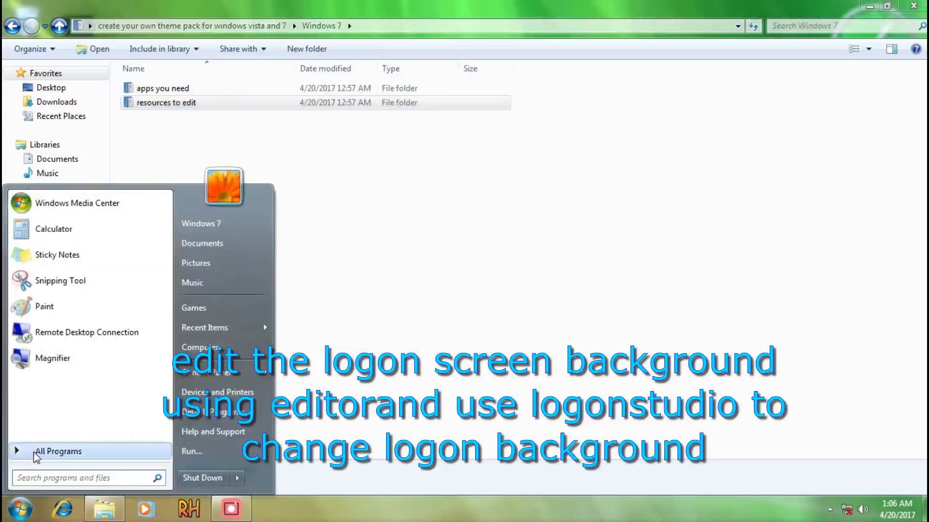
pyautogui.click(32, 455)
pyautogui.click(34, 477)
pyautogui.write('lo')
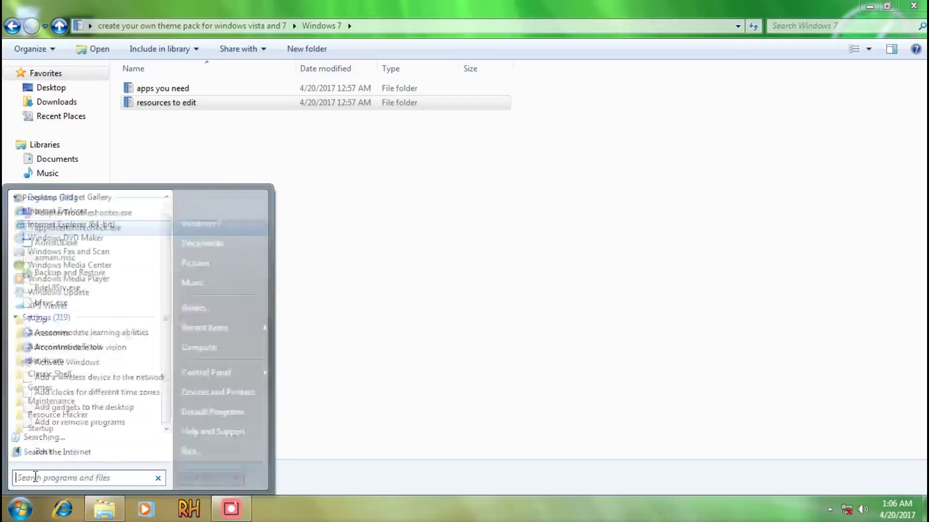
pyautogui.write('g')
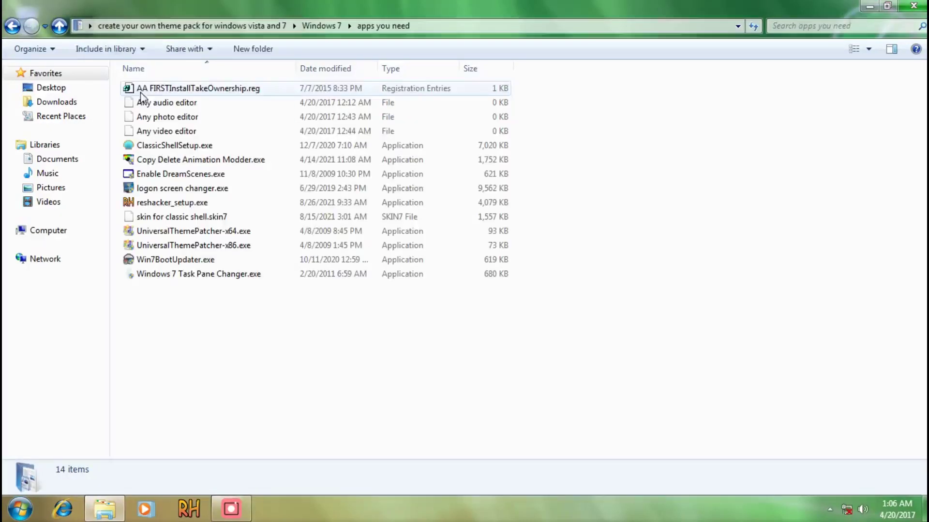
# Step: Run logon screen changer.exe, agree to the license terms, and start the LogonStudio installation
pyautogui.doubleClick(151, 190)
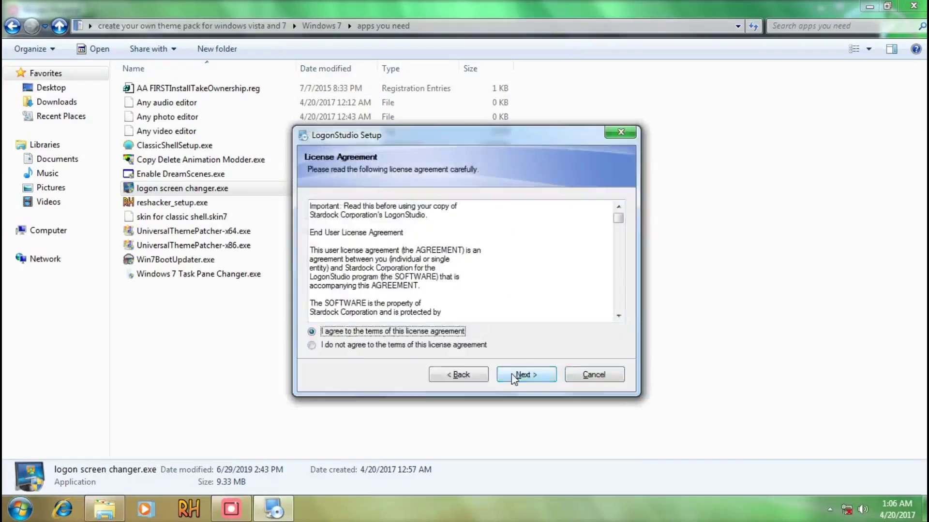
pyautogui.click(508, 377)
pyautogui.click(507, 374)
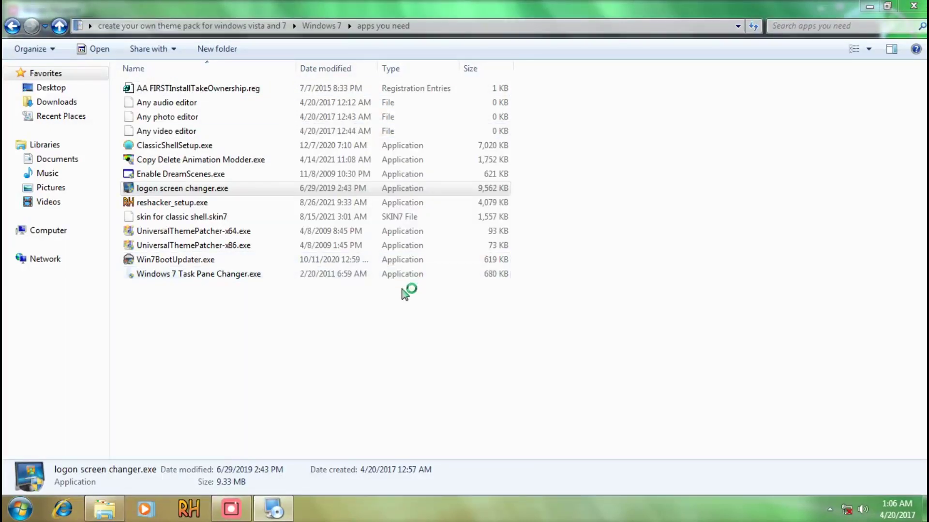
# Step: Switch to Movavi Picverse and open image.jpg from the logon screen folder in the Windows 7 resources
pyautogui.click(242, 508)
pyautogui.click(321, 260)
pyautogui.doubleClick(188, 261)
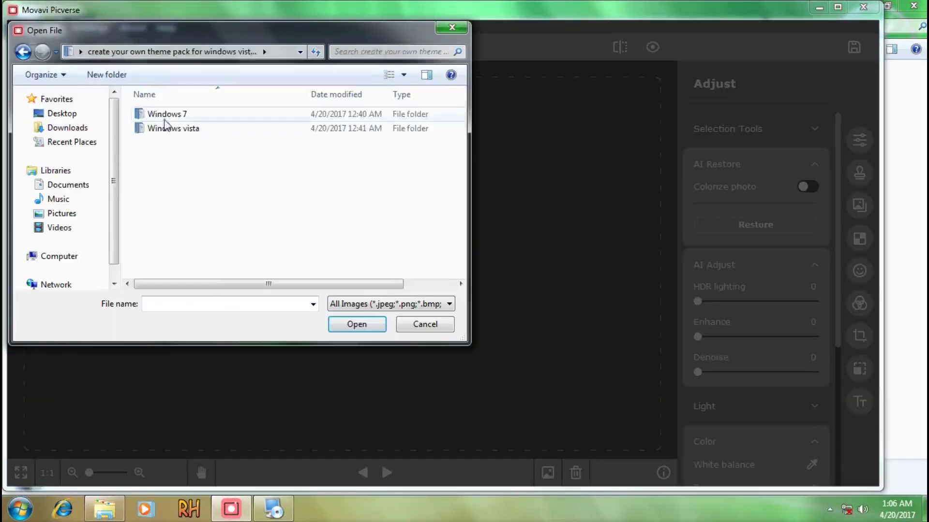
pyautogui.doubleClick(164, 117)
pyautogui.doubleClick(169, 129)
pyautogui.scroll(-2, 176, 201)
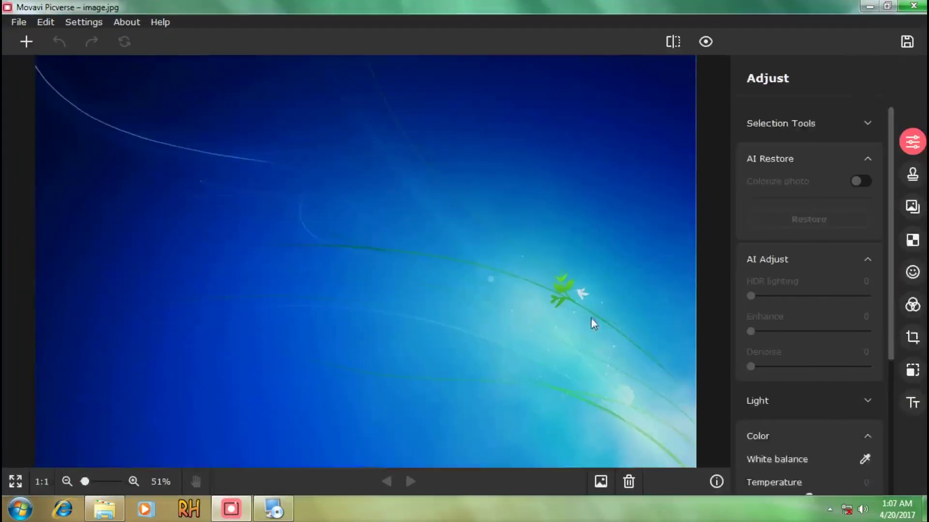
# Step: Set the picture's hue to -107 and save it as a JPEG named image final in the logon screen folder
pyautogui.scroll(-4, 810, 362)
pyautogui.moveTo(810, 362); pyautogui.dragTo(774, 362)
pyautogui.click(19, 21)
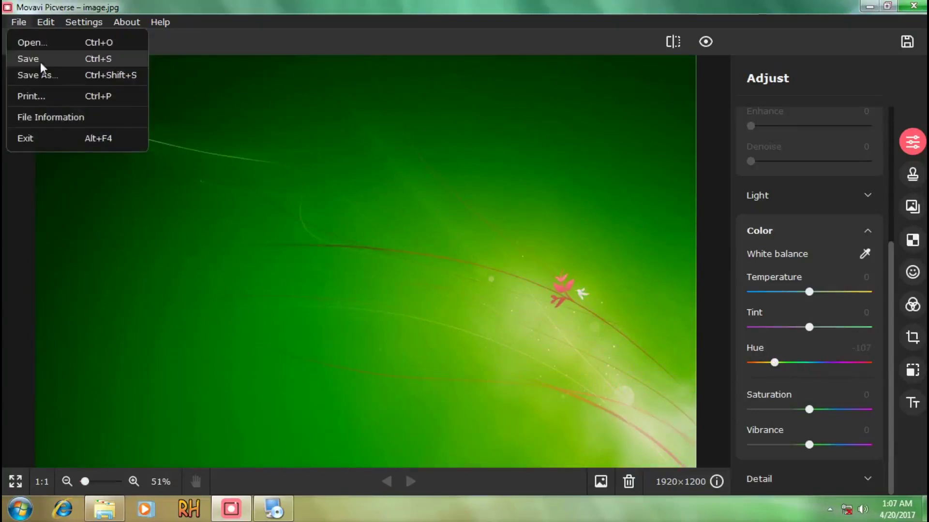
pyautogui.click(29, 58)
pyautogui.click(501, 210)
pyautogui.write('final')
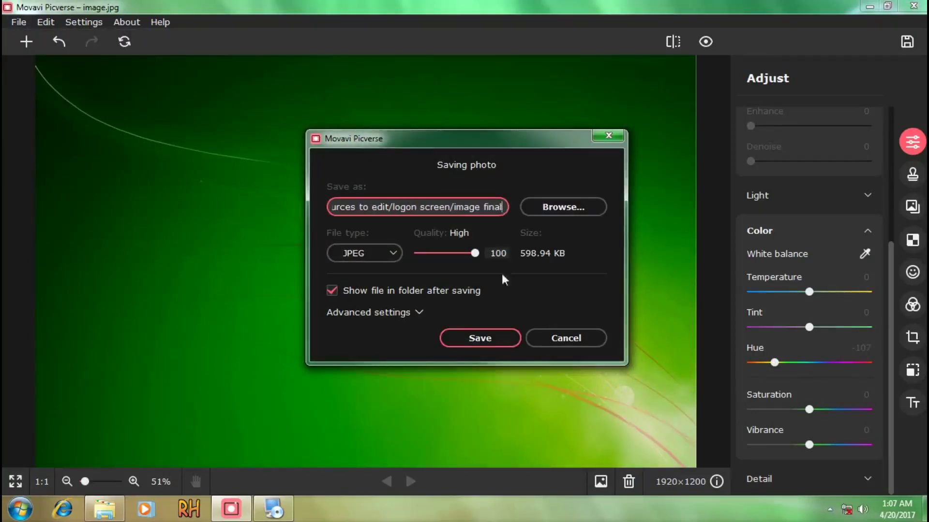
pyautogui.press('Return')
# Step: Finish the LogonStudio setup with the option to launch LogonStudio enabled
pyautogui.click(517, 10)
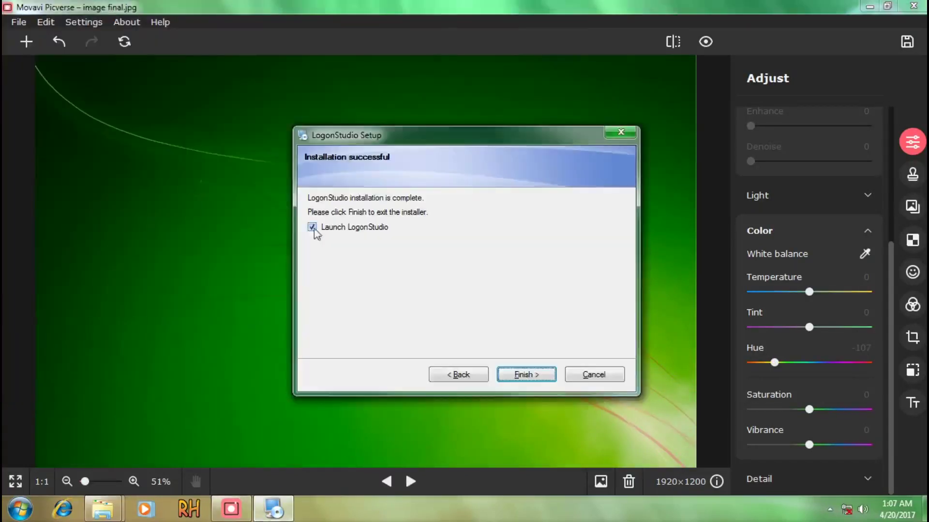
pyautogui.click(523, 374)
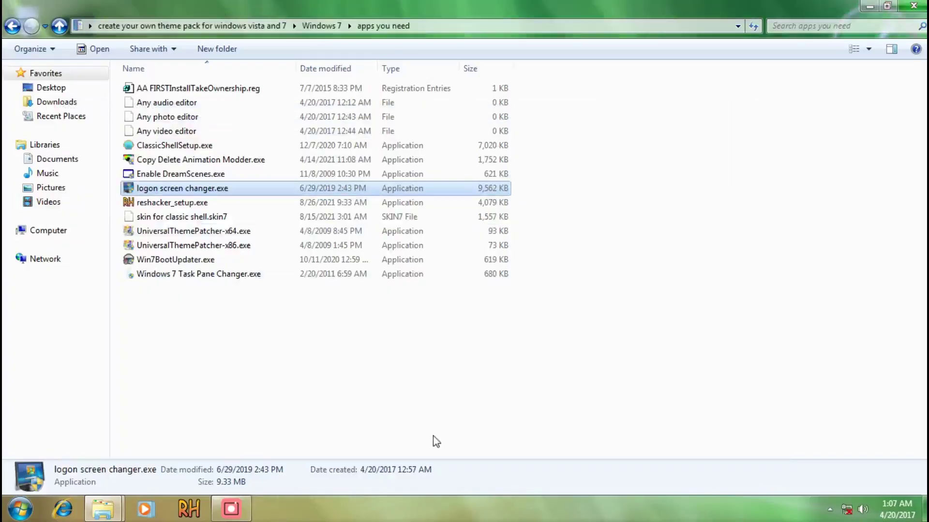
# Step: Open the logon screen folder in the resources to edit folder and set image final.jpg as the desktop background
pyautogui.click(321, 25)
pyautogui.doubleClick(149, 106)
pyautogui.click(229, 509)
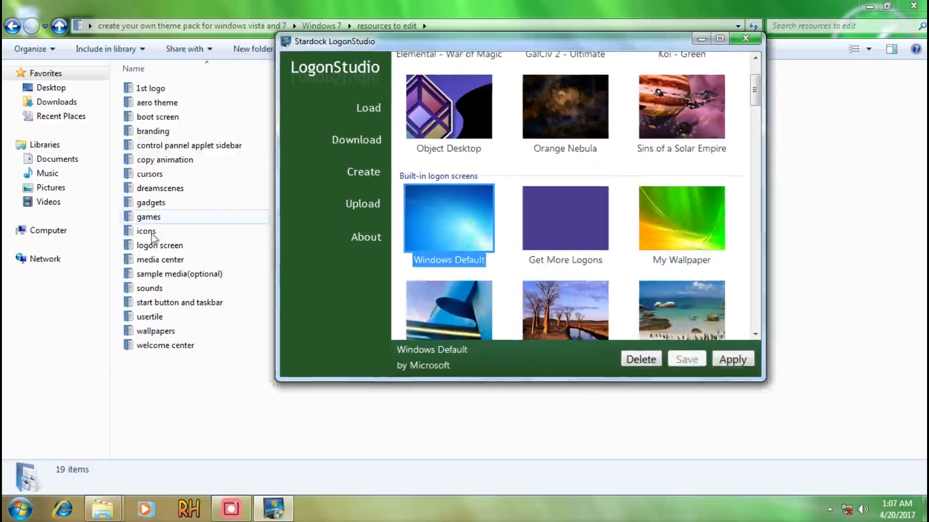
pyautogui.doubleClick(153, 244)
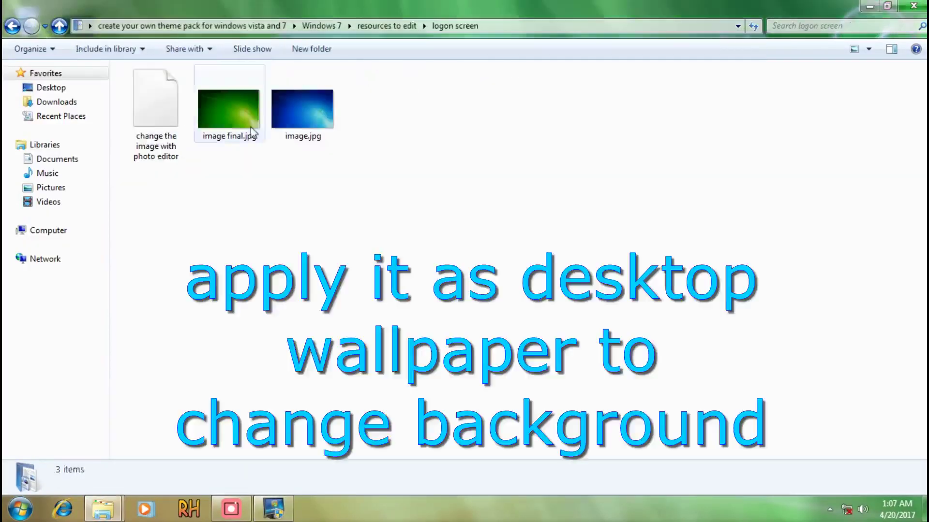
pyautogui.rightClick(263, 127)
pyautogui.click(310, 151)
# Step: Switch to Stardock LogonStudio, apply the My Wallpaper logon screen and close the program
pyautogui.click(273, 508)
pyautogui.click(692, 242)
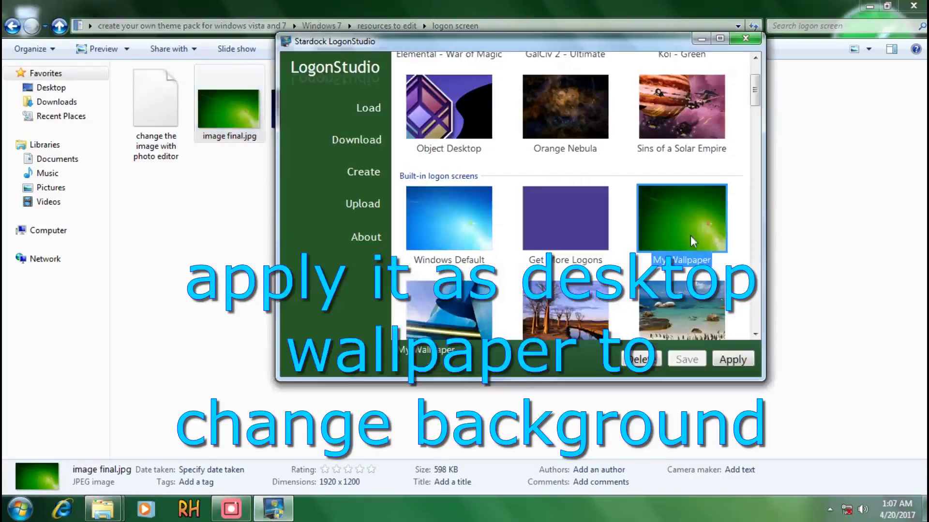
pyautogui.click(732, 361)
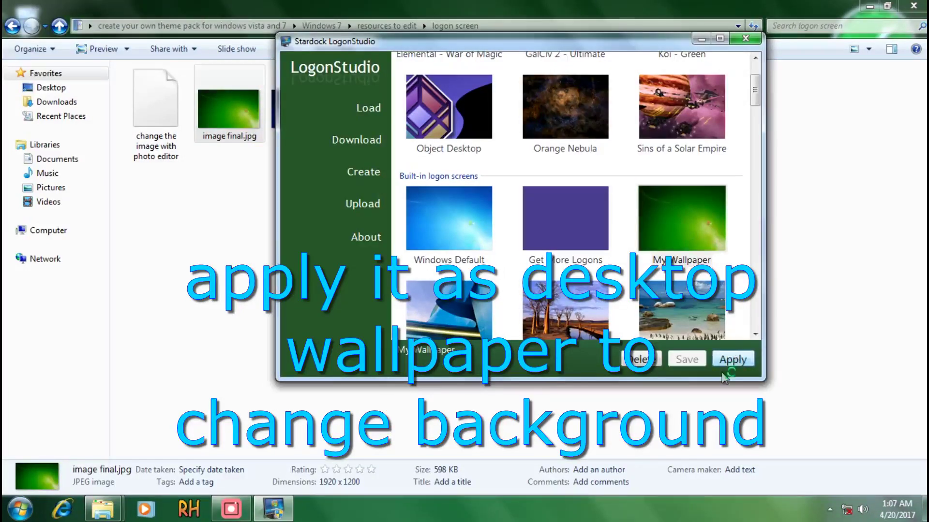
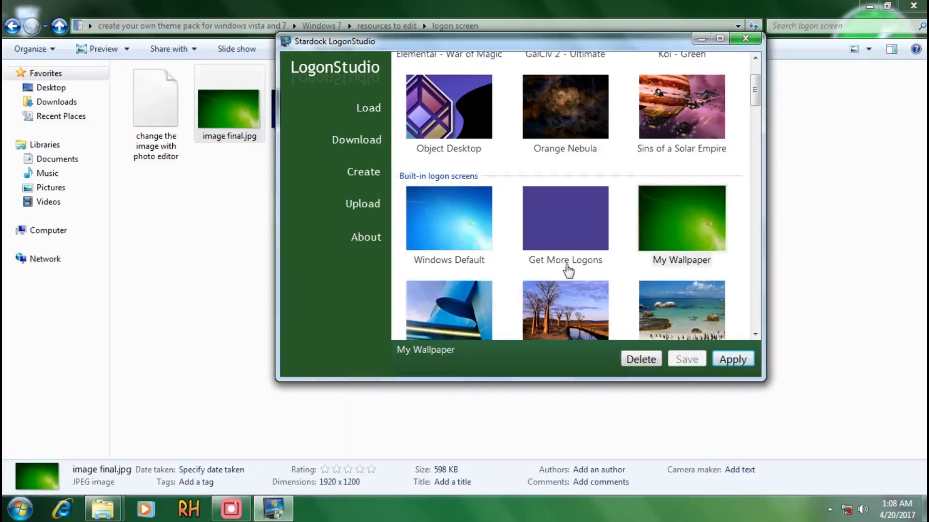
pyautogui.click(745, 38)
pyautogui.click(392, 306)
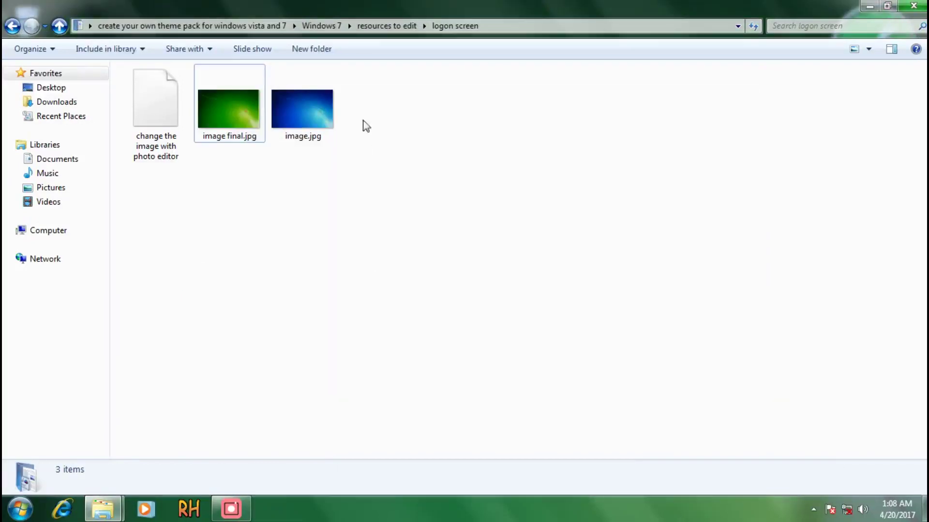
# Step: Open the media center folder in resources to edit and check the note on which tools edit its files
pyautogui.click(380, 27)
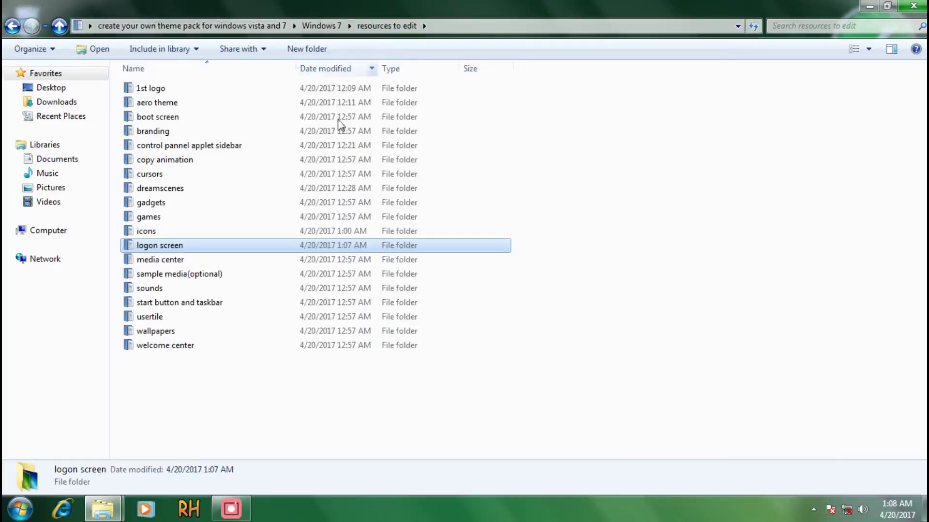
pyautogui.click(149, 263)
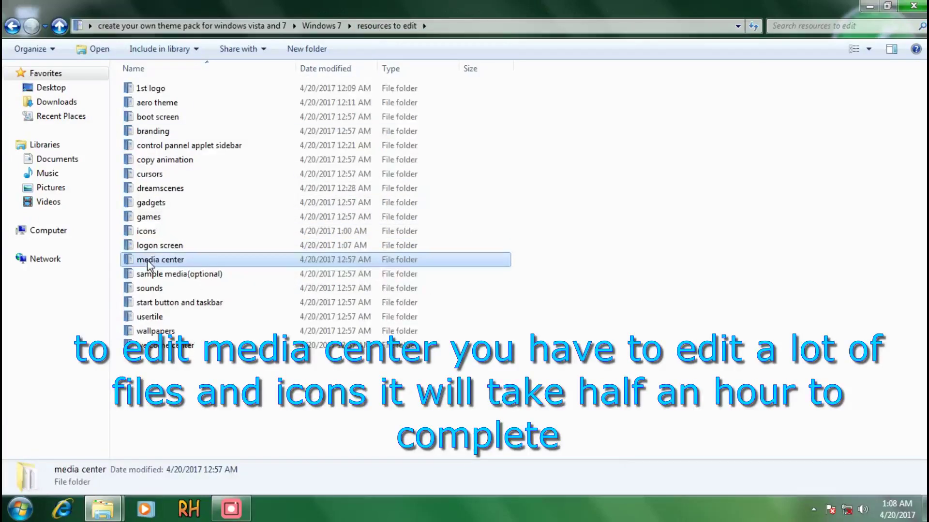
pyautogui.doubleClick(149, 264)
pyautogui.moveTo(196, 272); pyautogui.dragTo(248, 266)
pyautogui.click(167, 93)
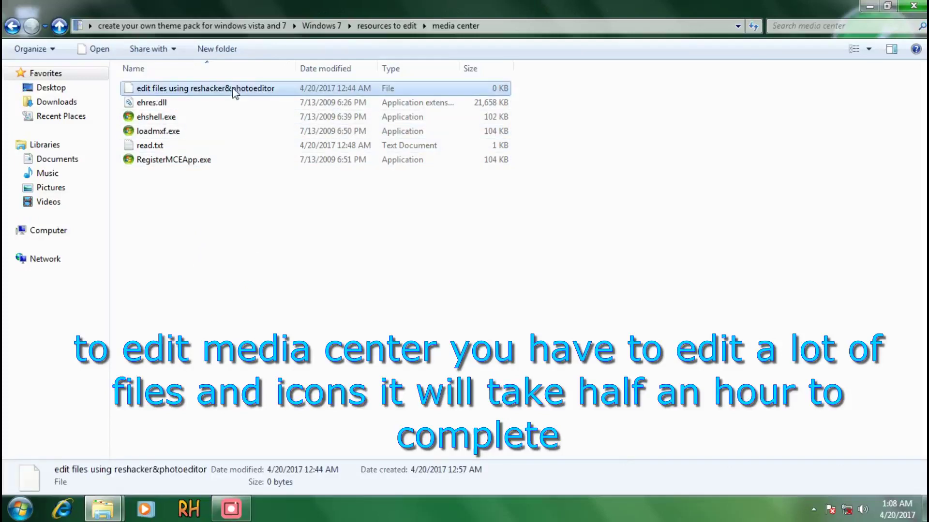
pyautogui.click(289, 321)
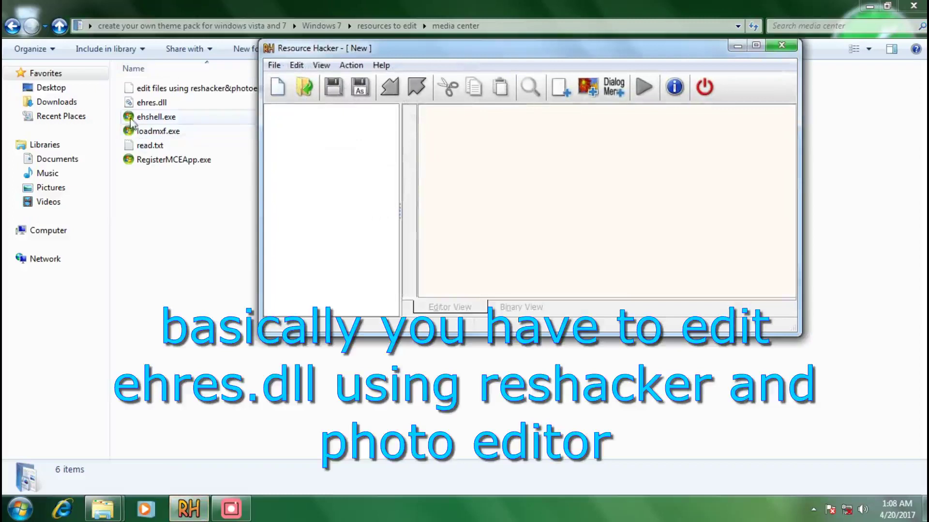
# Step: Load ehres.dll from the media center folder into Resource Hacker and expand its RCData resources
pyautogui.moveTo(148, 102); pyautogui.dragTo(280, 157)
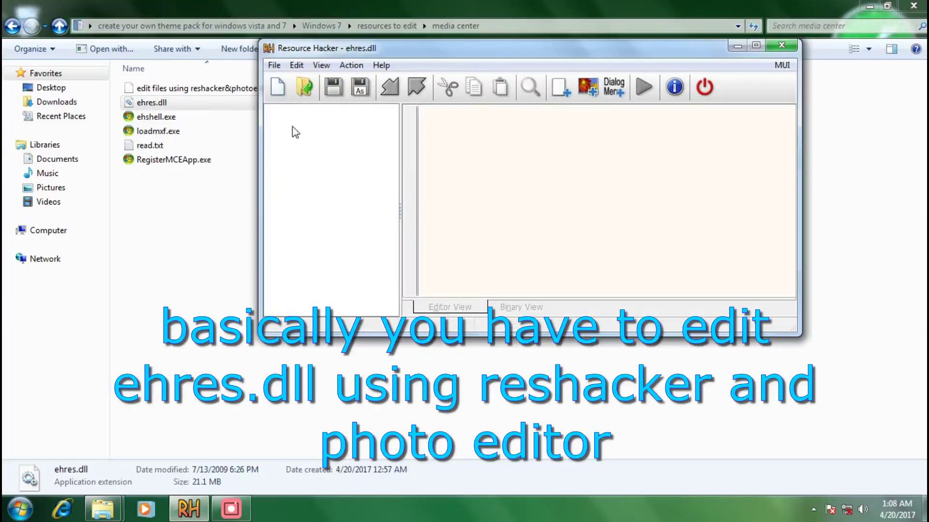
pyautogui.doubleClick(306, 125)
pyautogui.click(333, 210)
pyautogui.moveTo(392, 136); pyautogui.dragTo(387, 301)
pyautogui.doubleClick(302, 269)
# Step: Examine the PNG images stored in the RCData resources of ehres.dll
pyautogui.click(338, 123)
pyautogui.click(339, 172)
pyautogui.click(339, 258)
pyautogui.scroll(-3, 363, 200)
pyautogui.click(358, 258)
pyautogui.scroll(-3, 353, 201)
pyautogui.click(355, 172)
pyautogui.scroll(-2, 358, 207)
pyautogui.click(368, 173)
pyautogui.click(367, 221)
pyautogui.scroll(-4, 366, 222)
pyautogui.click(348, 283)
pyautogui.click(348, 213)
# Step: Switch to Windows Media Center, continue past the welcome screen and set it up with the Express option
pyautogui.click(199, 514)
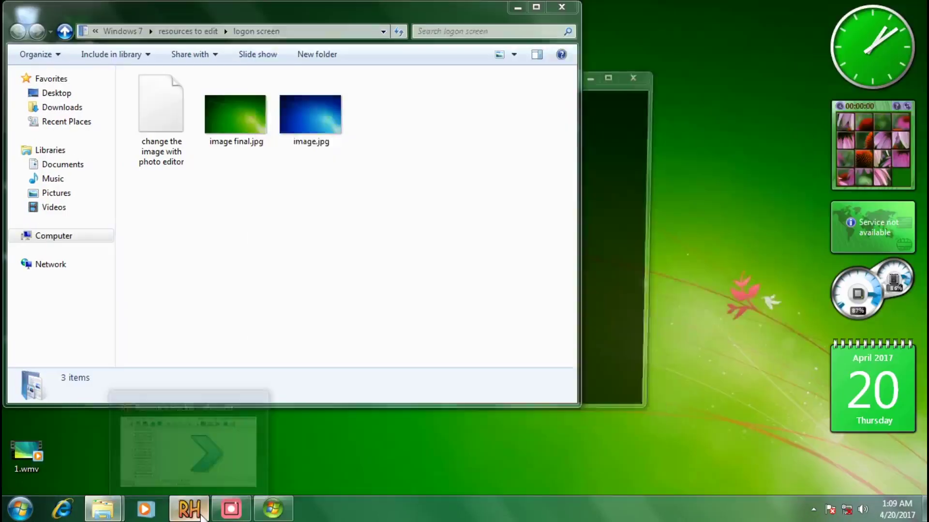
pyautogui.click(201, 514)
pyautogui.click(272, 509)
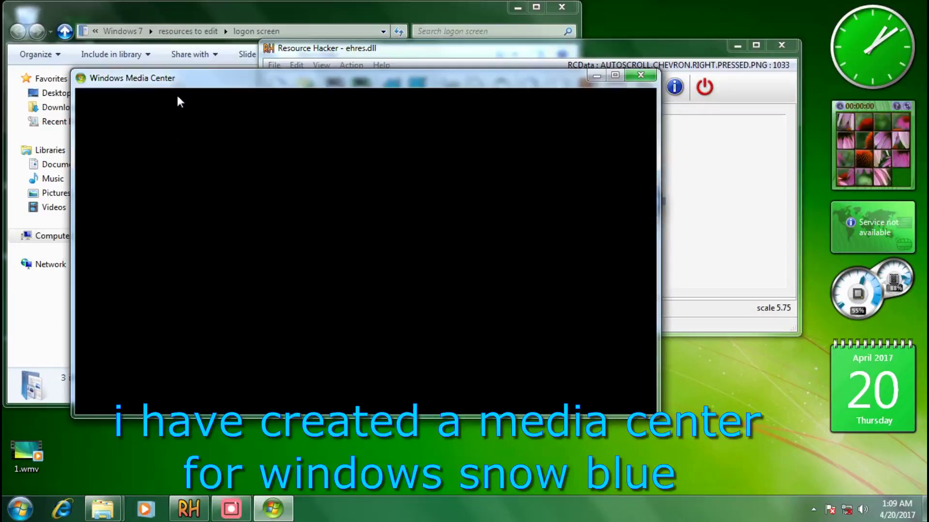
pyautogui.moveTo(197, 80); pyautogui.dragTo(256, 83)
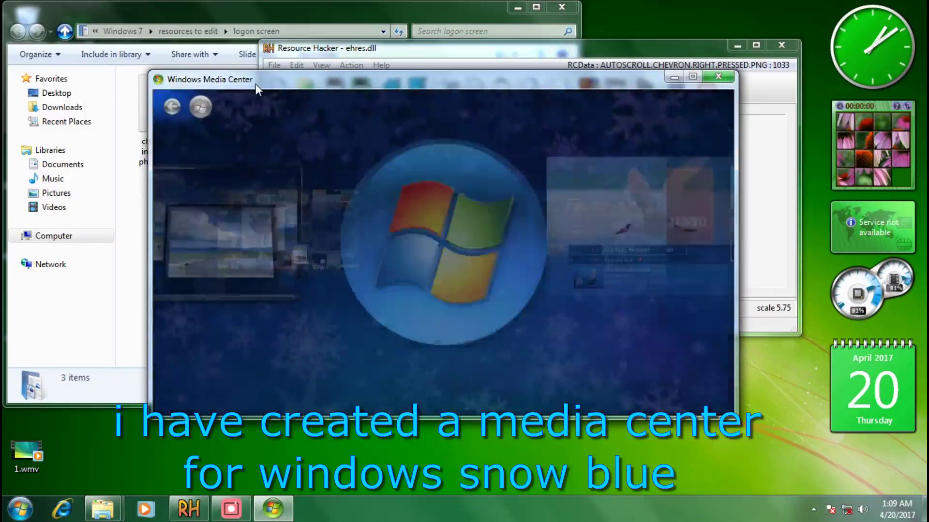
pyautogui.click(424, 372)
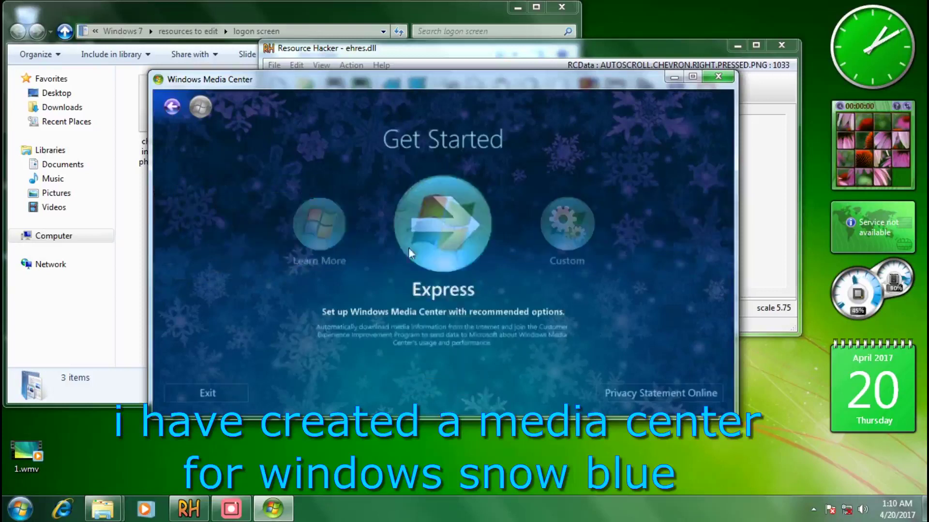
pyautogui.click(404, 244)
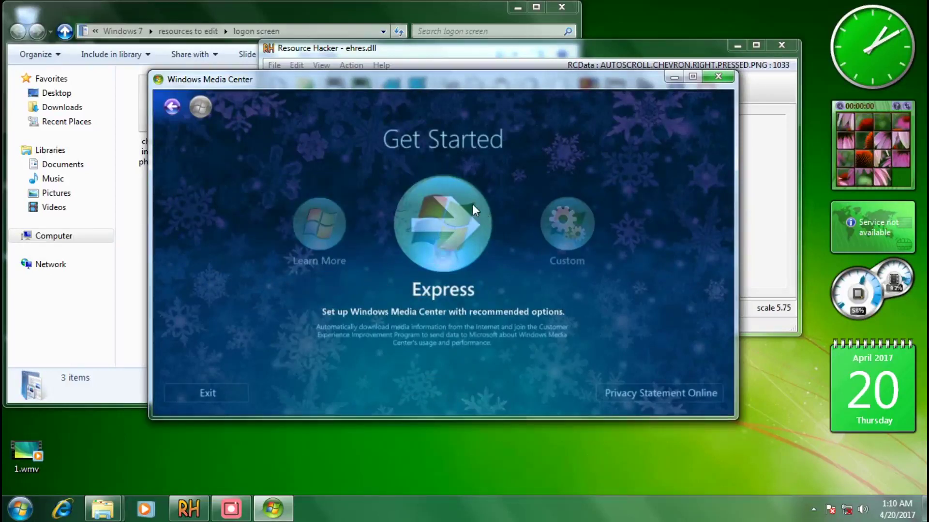
# Step: Look through the customized Media Center start menu and open its General settings
pyautogui.scroll(-4, 455, 273)
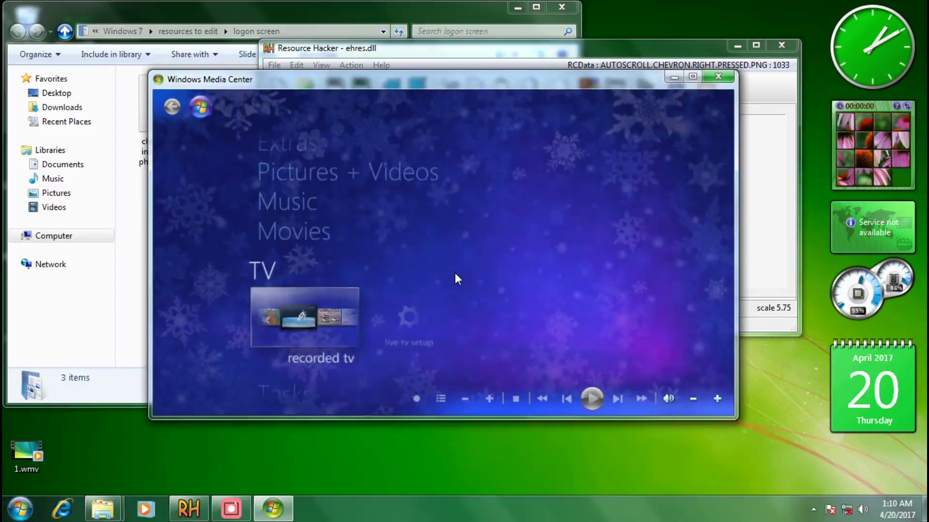
pyautogui.scroll(-1, 408, 242)
pyautogui.press('Return')
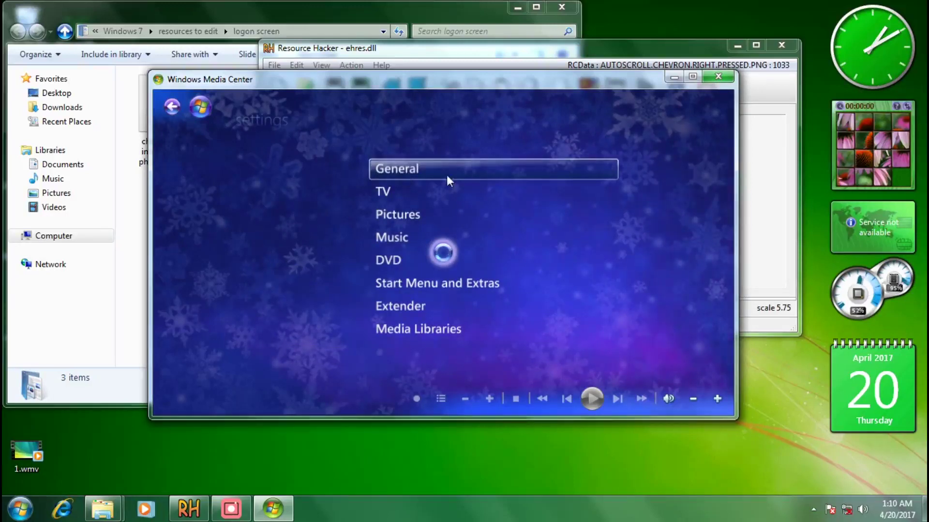
pyautogui.click(446, 176)
pyautogui.click(428, 306)
pyautogui.click(399, 169)
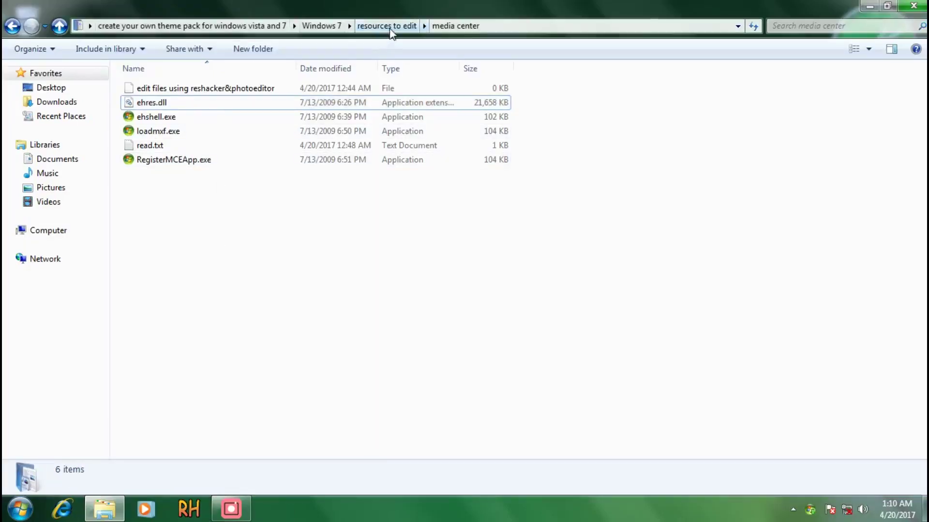
# Step: Return to resources to edit and view the note in the sample media(optional) folder
pyautogui.click(391, 29)
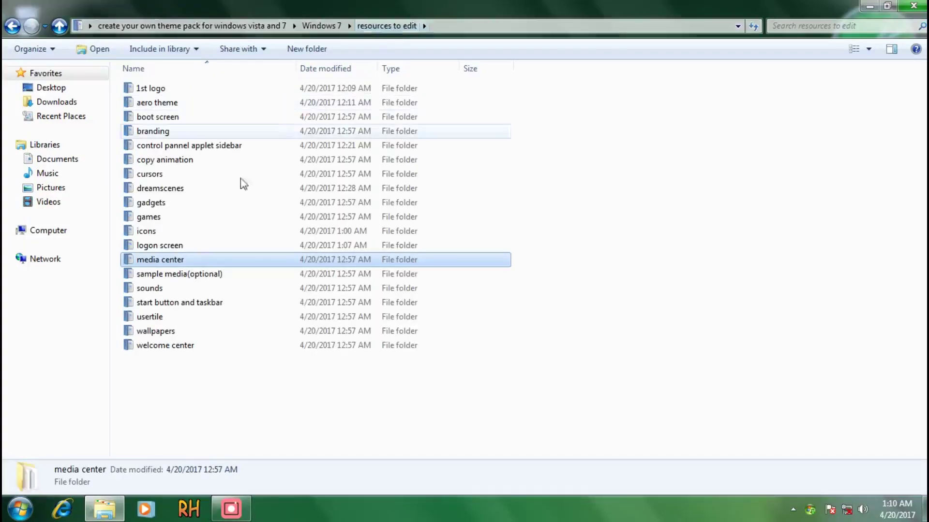
pyautogui.click(180, 279)
pyautogui.doubleClick(181, 280)
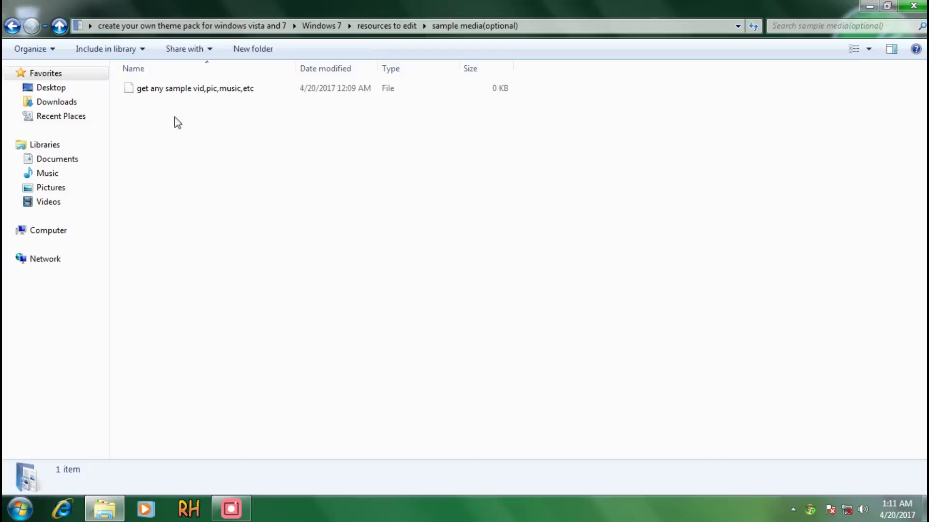
pyautogui.click(167, 92)
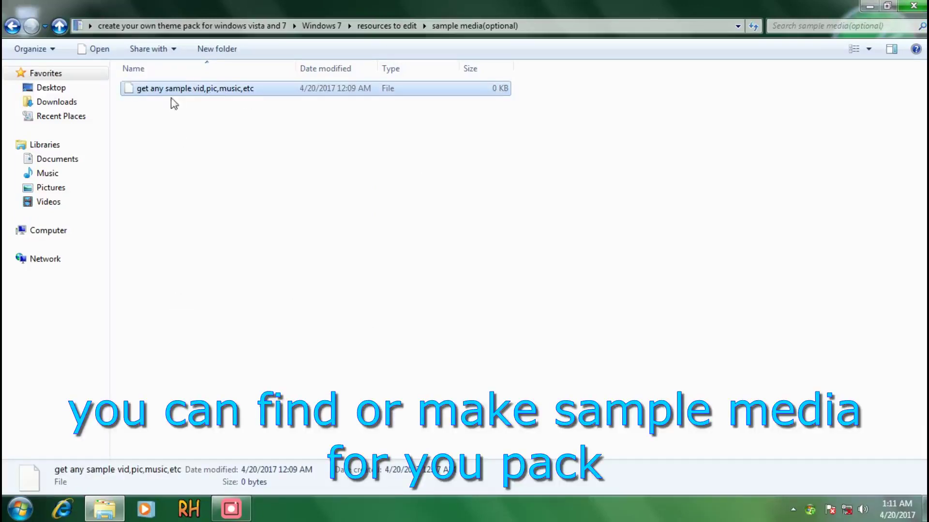
pyautogui.click(267, 229)
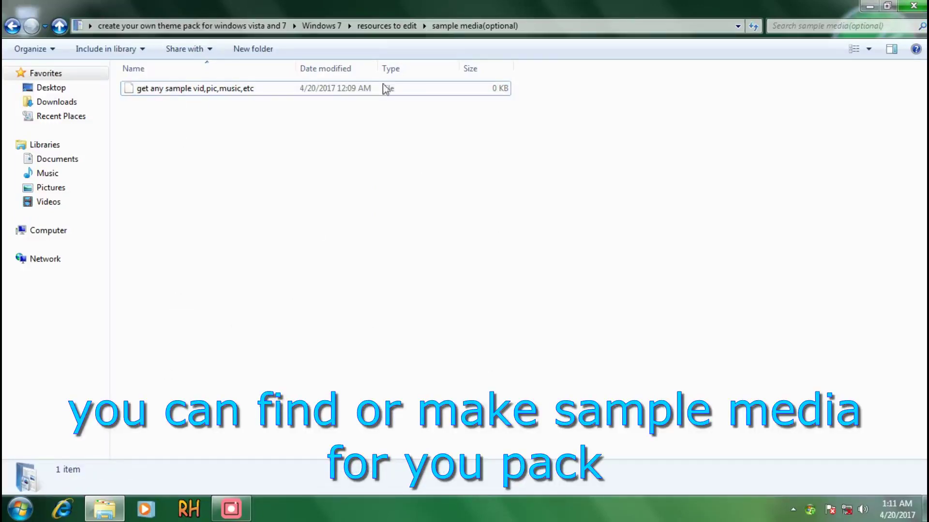
# Step: Open the sounds resource folder, follow its shortcut to the Windows Media folder and select the Windows startup sound
pyautogui.click(377, 28)
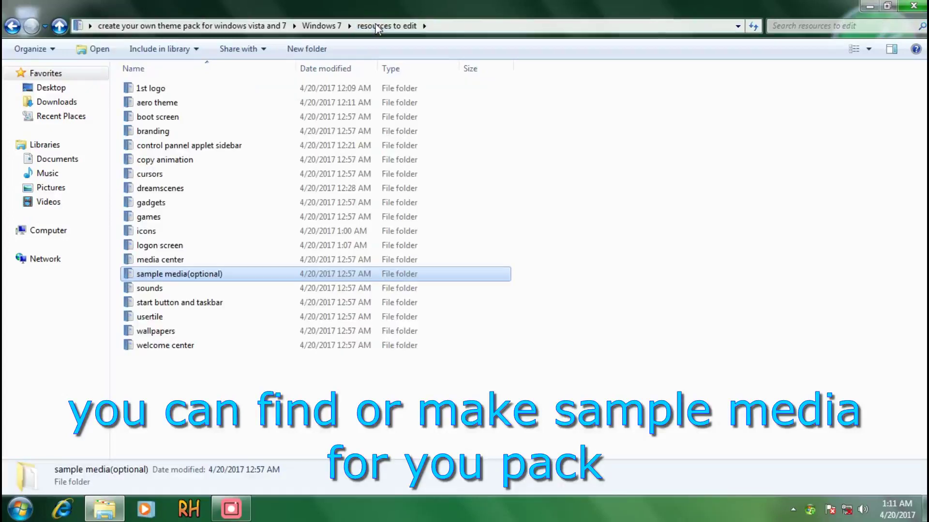
pyautogui.click(152, 293)
pyautogui.doubleClick(152, 294)
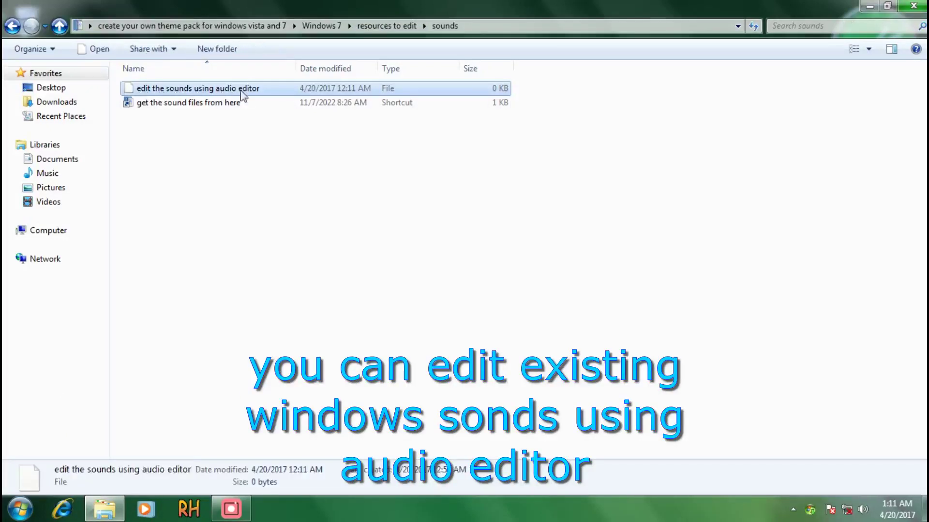
pyautogui.click(189, 107)
pyautogui.doubleClick(189, 108)
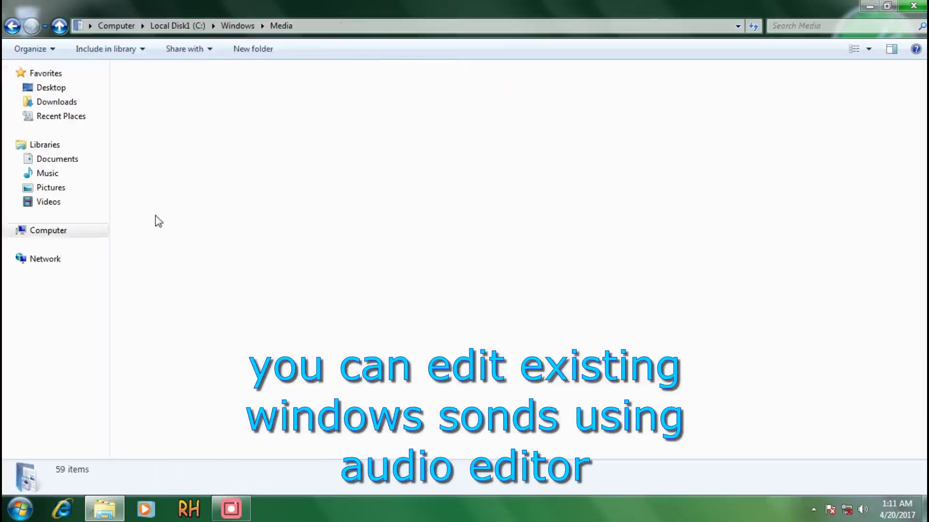
pyautogui.scroll(-11, 161, 100)
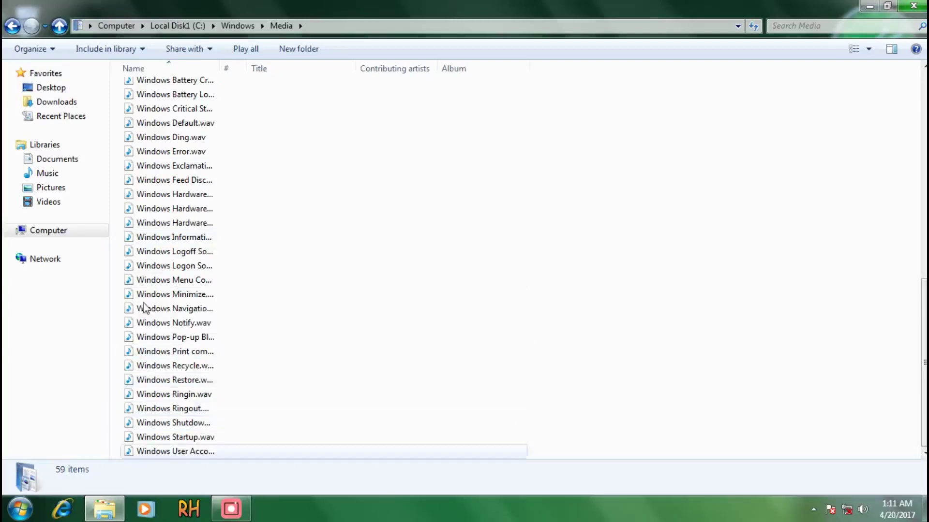
pyautogui.click(183, 439)
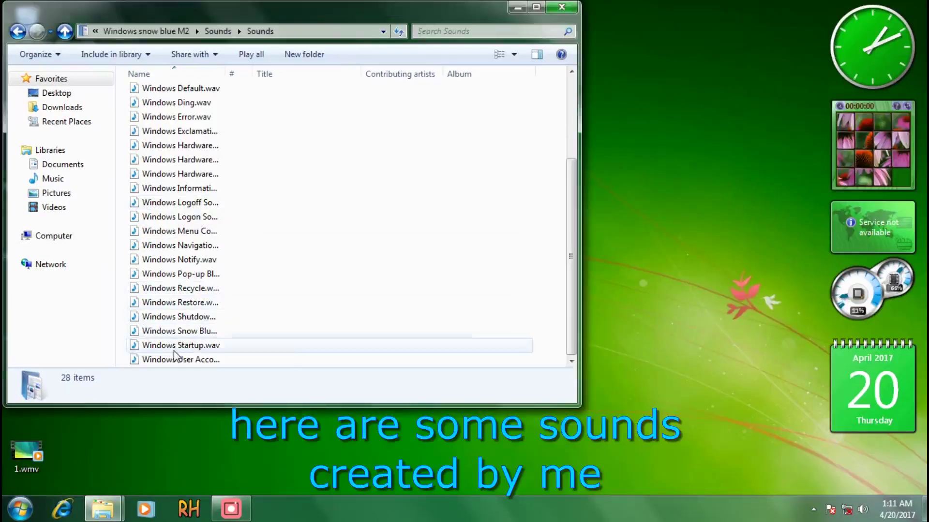
# Step: Play custom sounds from the Windows snow blue M2 Sounds folder, including the startup, shutdown, notify, error and default sounds
pyautogui.click(203, 346)
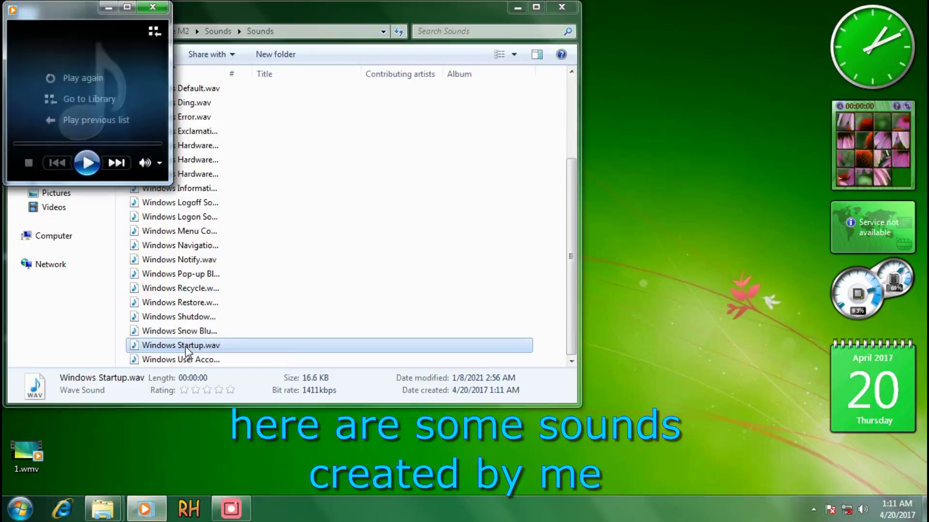
pyautogui.doubleClick(187, 332)
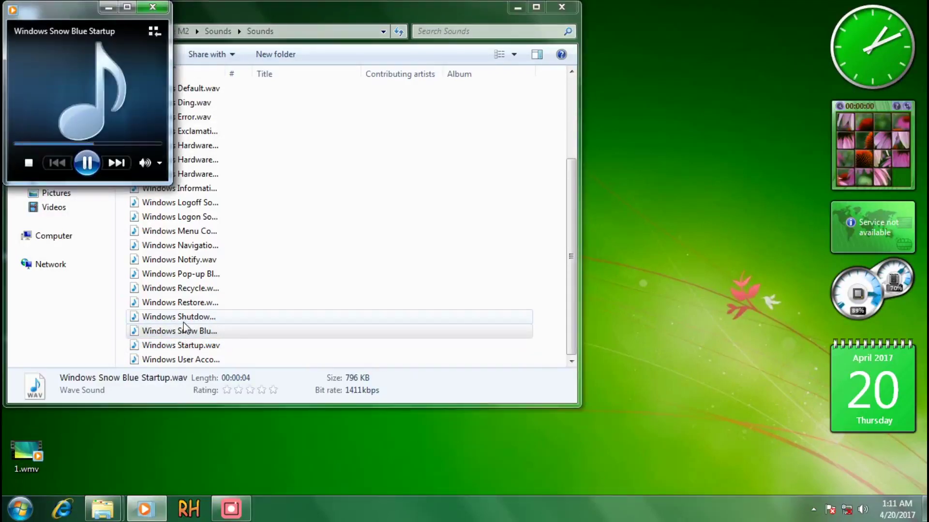
pyautogui.doubleClick(182, 317)
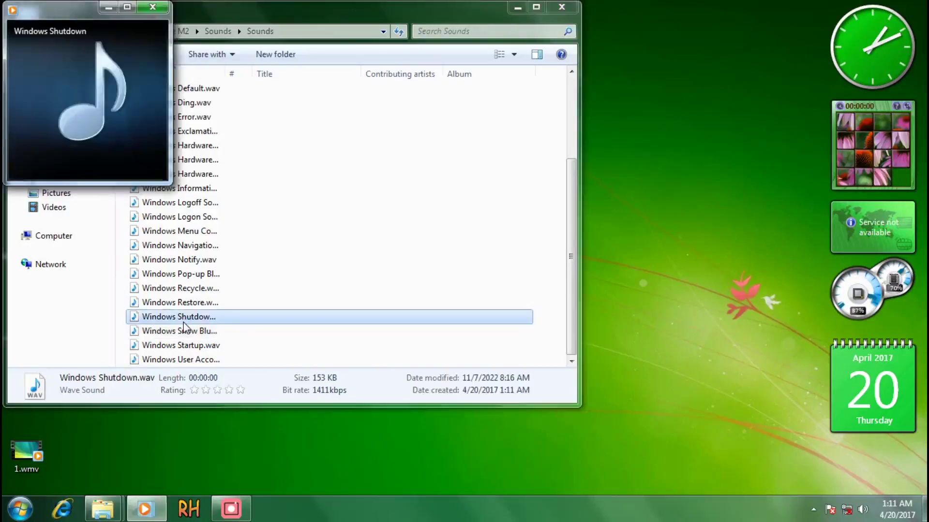
pyautogui.doubleClick(184, 261)
pyautogui.doubleClick(191, 231)
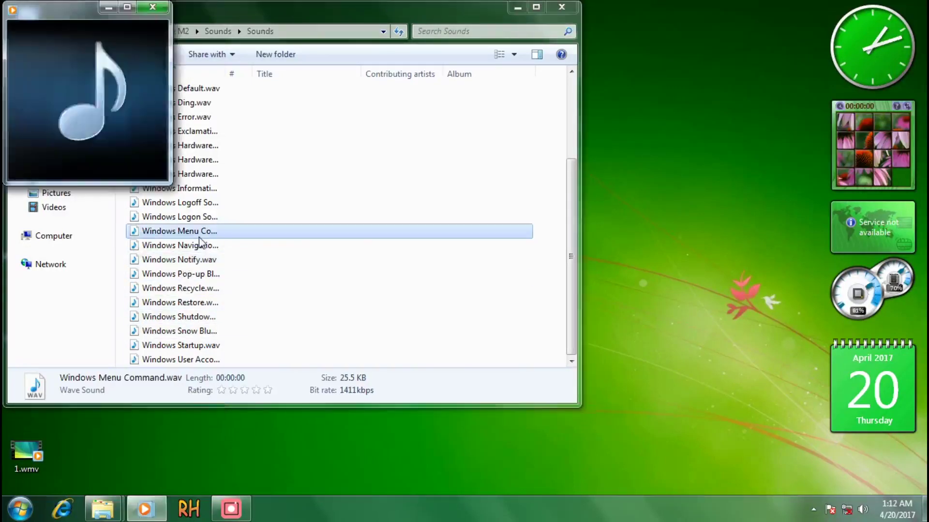
pyautogui.doubleClick(203, 202)
pyautogui.doubleClick(207, 176)
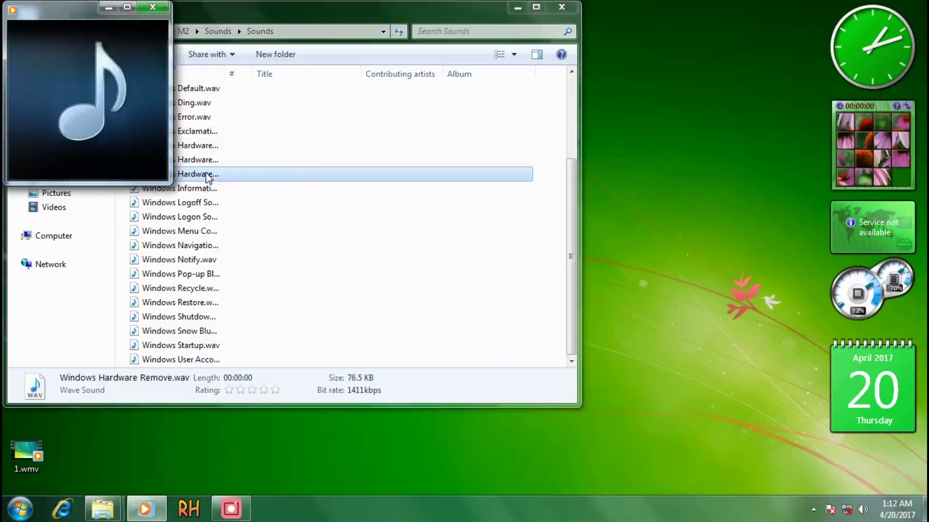
pyautogui.doubleClick(226, 135)
pyautogui.doubleClick(222, 116)
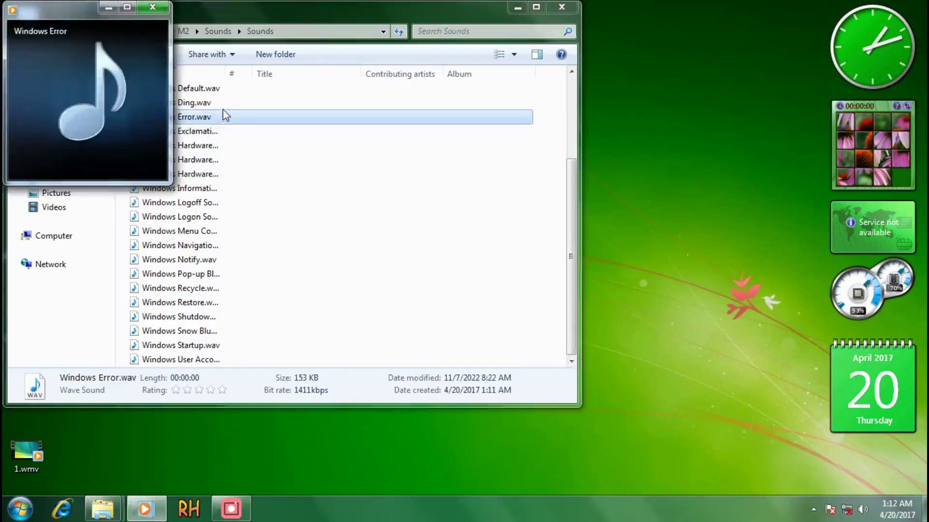
pyautogui.doubleClick(228, 89)
# Step: Close the media player and the custom Sounds folder, and return to the sounds folder in resources to edit
pyautogui.click(127, 30)
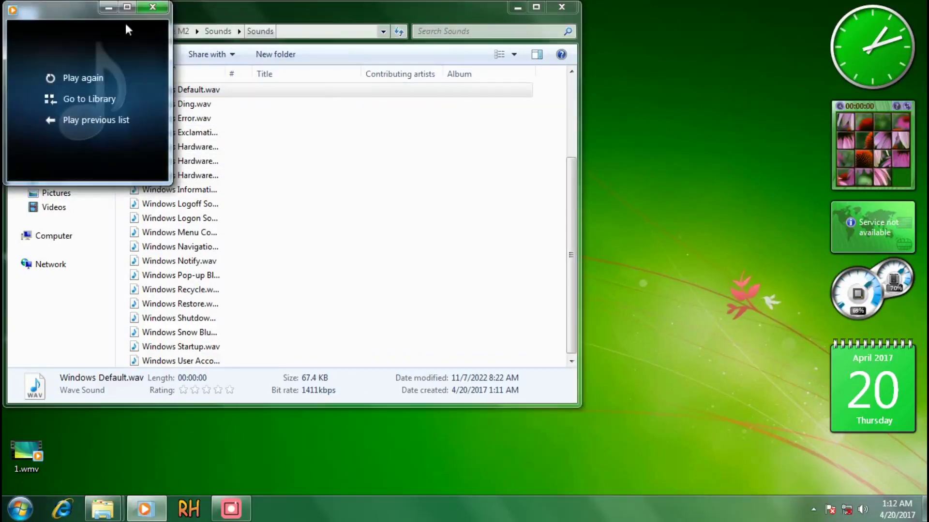
pyautogui.click(154, 8)
pyautogui.click(561, 6)
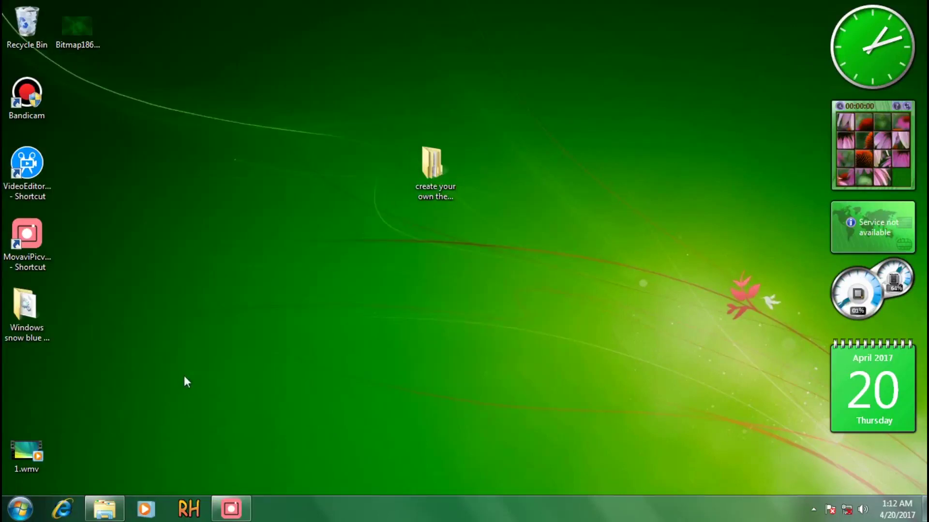
pyautogui.click(106, 509)
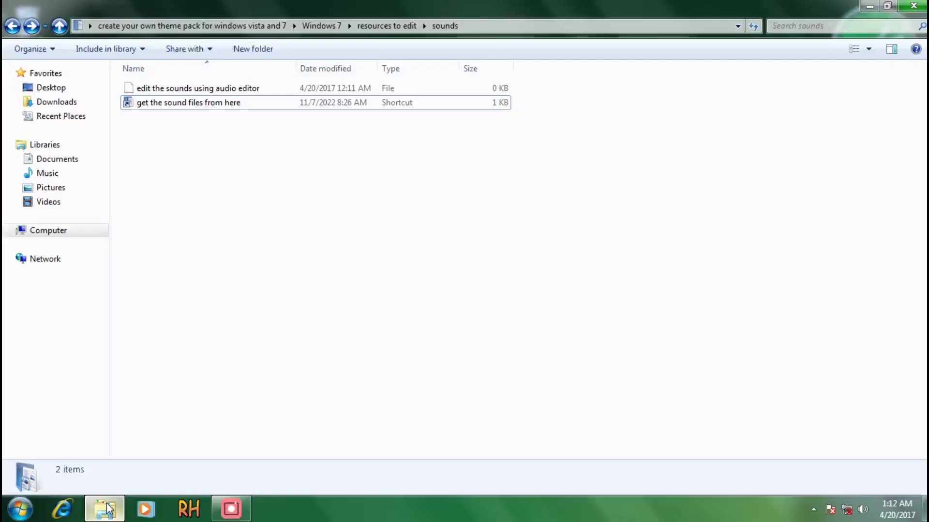
# Step: Open start button vista.png from the start button and taskbar folder in Movavi Picverse and shift its hue to make the orbs green
pyautogui.click(387, 26)
pyautogui.click(152, 318)
pyautogui.doubleClick(154, 303)
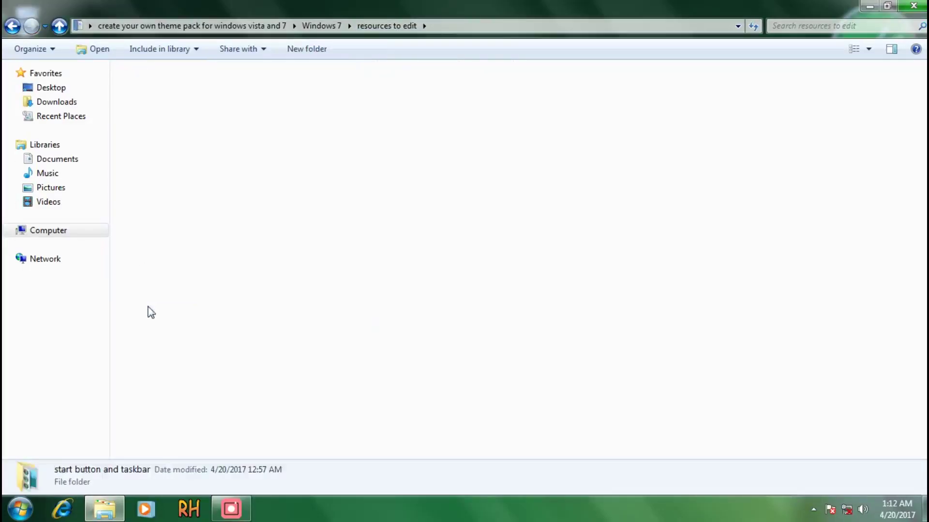
pyautogui.moveTo(313, 216); pyautogui.dragTo(197, 280)
pyautogui.doubleClick(302, 99)
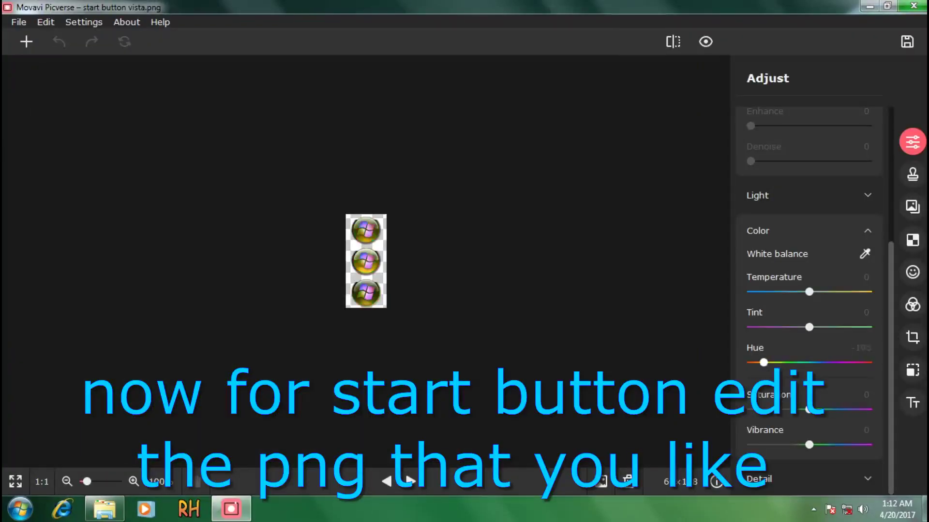
pyautogui.moveTo(764, 363); pyautogui.dragTo(774, 362)
# Step: Insert the Windows logo image, scale it to fit over the first orb's flag and apply it
pyautogui.click(912, 207)
pyautogui.click(803, 113)
pyautogui.doubleClick(329, 146)
pyautogui.moveTo(287, 331); pyautogui.dragTo(374, 144)
pyautogui.scroll(4, 369, 156)
pyautogui.moveTo(433, 222); pyautogui.dragTo(419, 210)
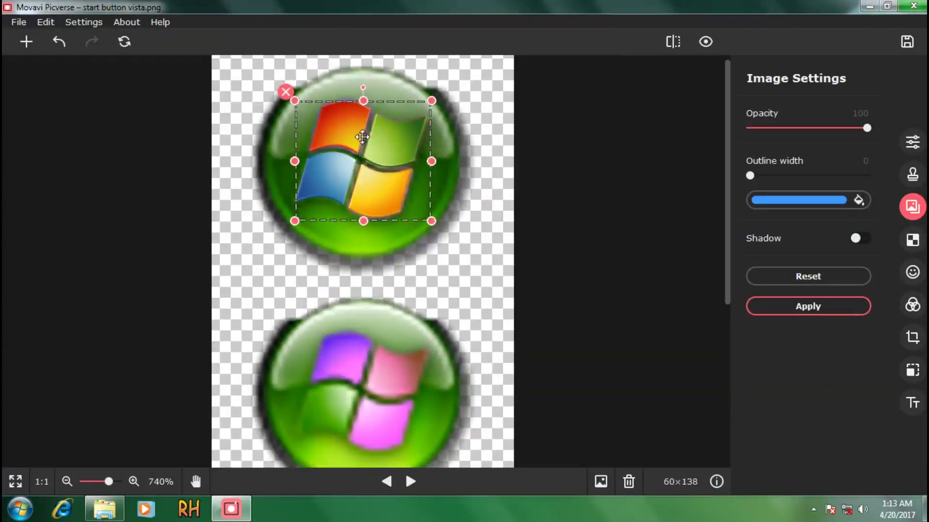
pyautogui.click(778, 306)
pyautogui.hotkey('ctrl', 'z')
pyautogui.click(765, 310)
# Step: Paste another copy of the Windows logo, fit it over the middle orb's flag and apply it
pyautogui.hotkey('ctrl', 'v')
pyautogui.moveTo(728, 182); pyautogui.dragTo(729, 255)
pyautogui.scroll(-3, 369, 259)
pyautogui.moveTo(256, 357); pyautogui.dragTo(375, 254)
pyautogui.moveTo(419, 215); pyautogui.dragTo(360, 269)
pyautogui.moveTo(315, 216)
pyautogui.mouseDown()
pyautogui.moveTo(308, 209)
pyautogui.moveTo(322, 220)
pyautogui.mouseUp()
pyautogui.click(774, 308)
# Step: Paste a third copy of the Windows logo, fit it over the lowest orb's flag and apply it
pyautogui.hotkey('ctrl', 'v')
pyautogui.moveTo(479, 307); pyautogui.dragTo(340, 427)
pyautogui.moveTo(303, 455); pyautogui.dragTo(372, 388)
pyautogui.click(841, 304)
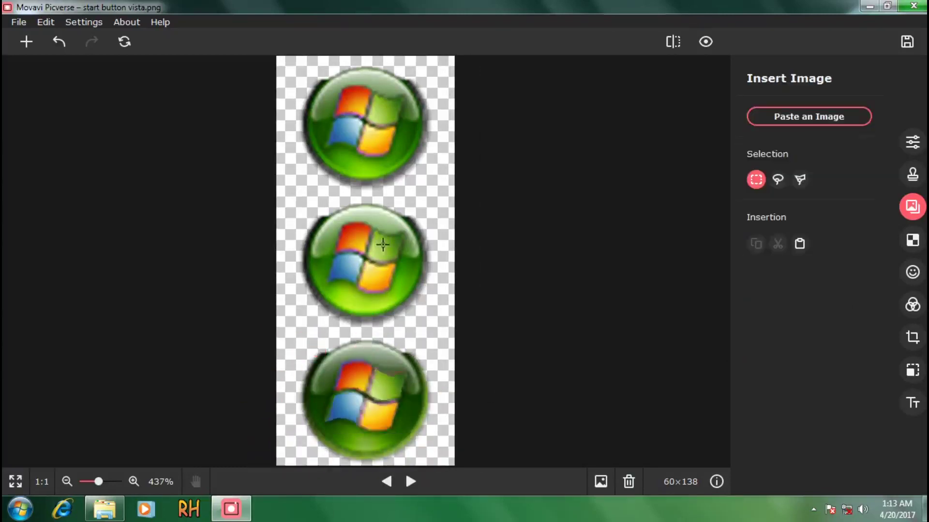
# Step: Save the edited orb image as a PNG named start button new
pyautogui.click(18, 22)
pyautogui.click(29, 74)
pyautogui.doubleClick(484, 207)
pyautogui.write('newe')
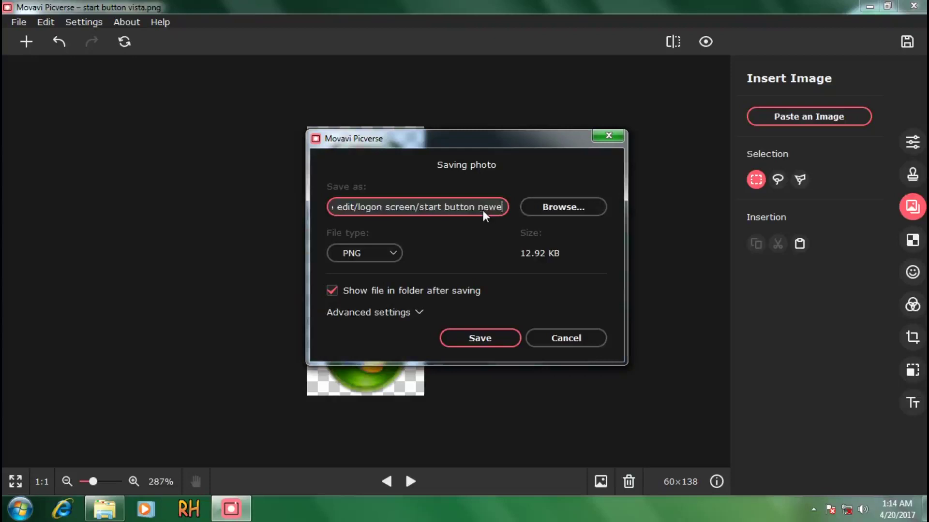
pyautogui.press('Return')
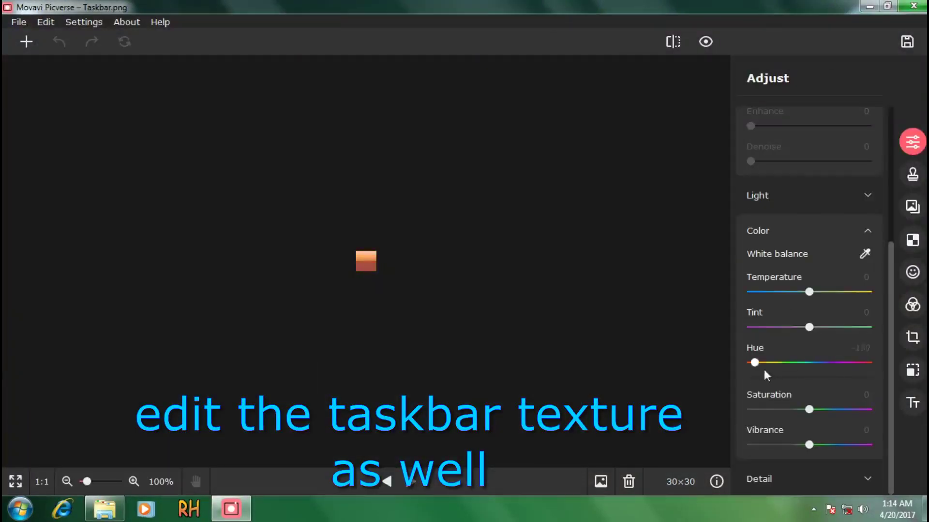
# Step: Recolour the taskbar texture with temperature -66, tint -27 and hue -115, and save it as Taskbarnew.png in the start button and taskbar folder
pyautogui.click(771, 363)
pyautogui.click(18, 22)
pyautogui.click(39, 77)
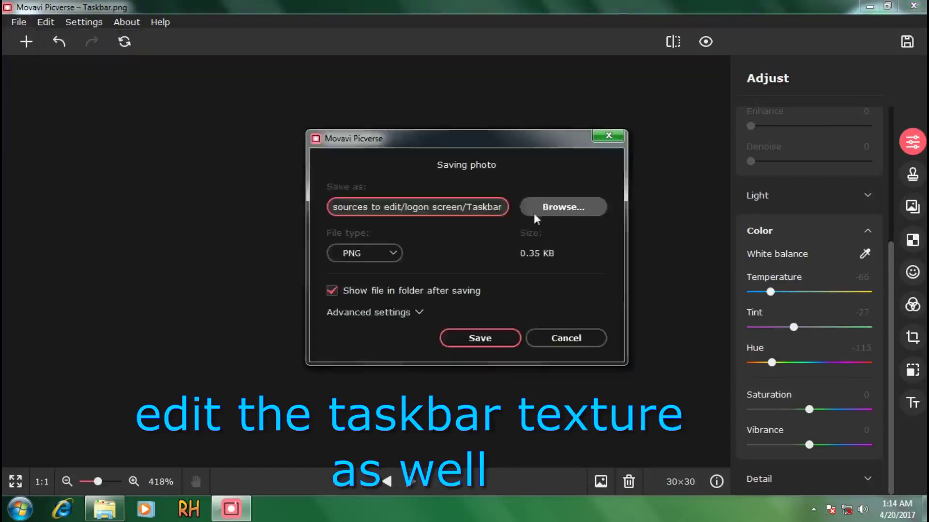
pyautogui.click(556, 208)
pyautogui.click(478, 177)
pyautogui.scroll(-3, 476, 256)
pyautogui.doubleClick(475, 369)
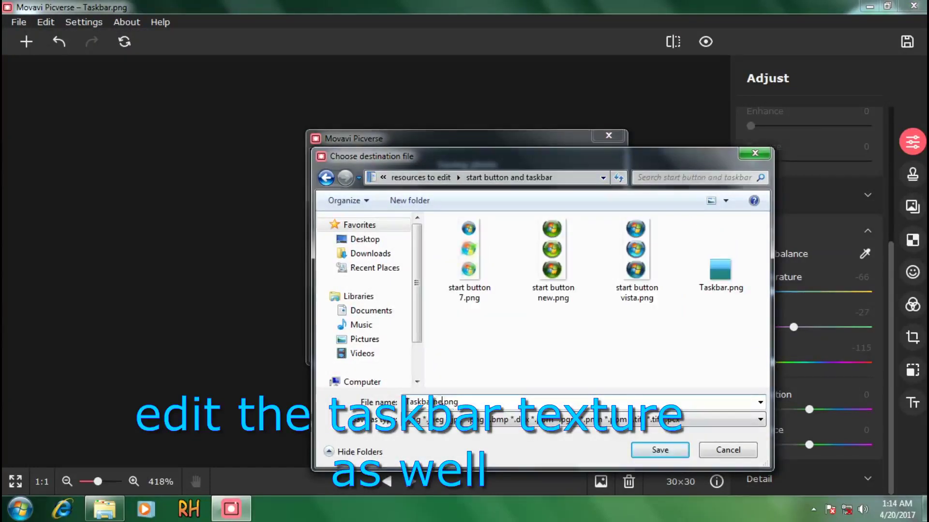
pyautogui.write('w')
pyautogui.press('Return')
pyautogui.click(469, 338)
pyautogui.click(869, 6)
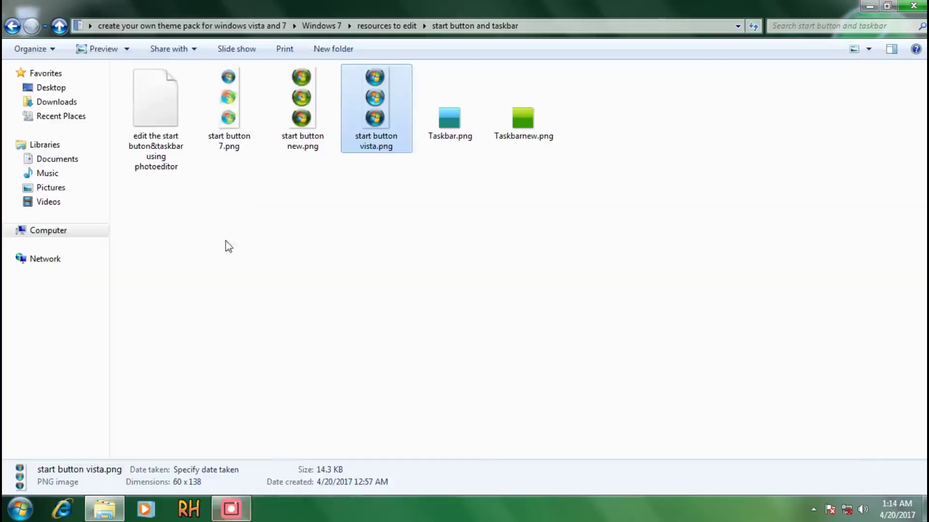
# Step: Install Classic Shell from ClassicShellSetup.exe in the apps you need folder
pyautogui.click(322, 25)
pyautogui.doubleClick(142, 89)
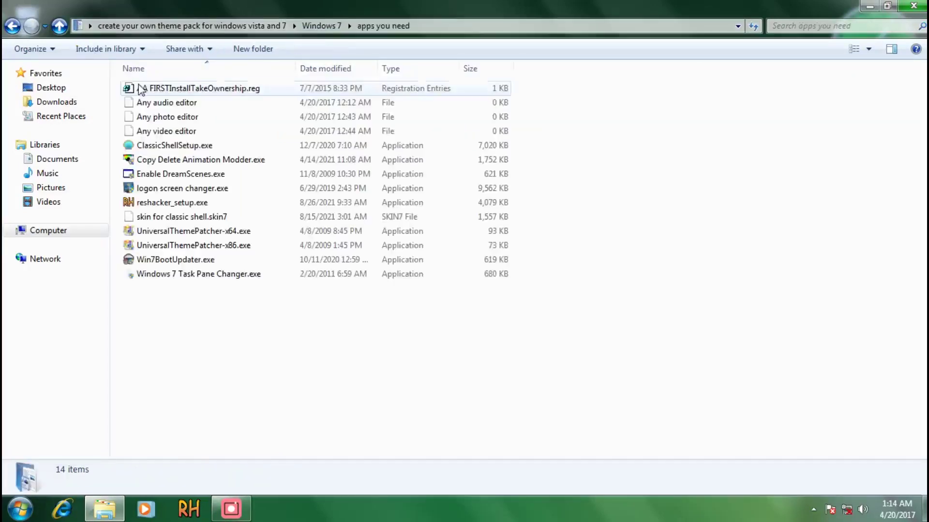
pyautogui.click(167, 149)
pyautogui.click(242, 378)
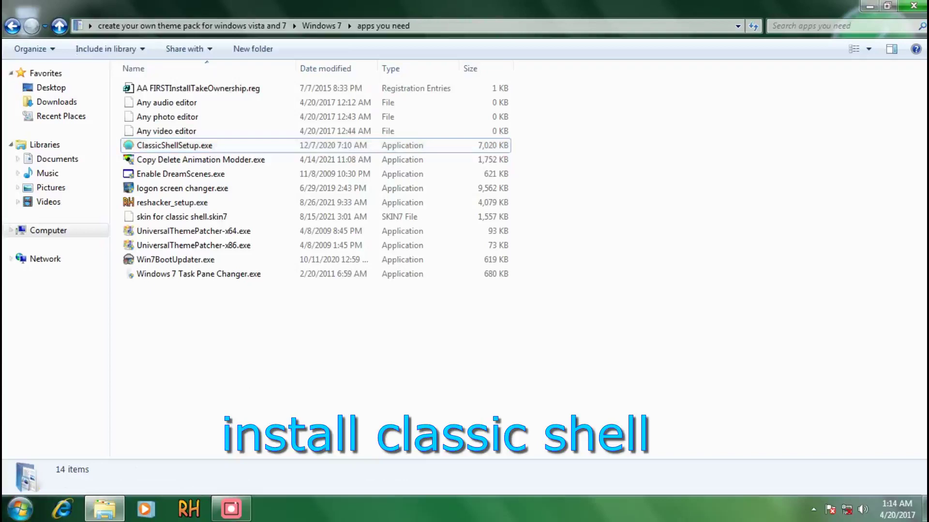
# Step: Open the Classic Start Menu settings
pyautogui.press('super')
pyautogui.rightClick(10, 518)
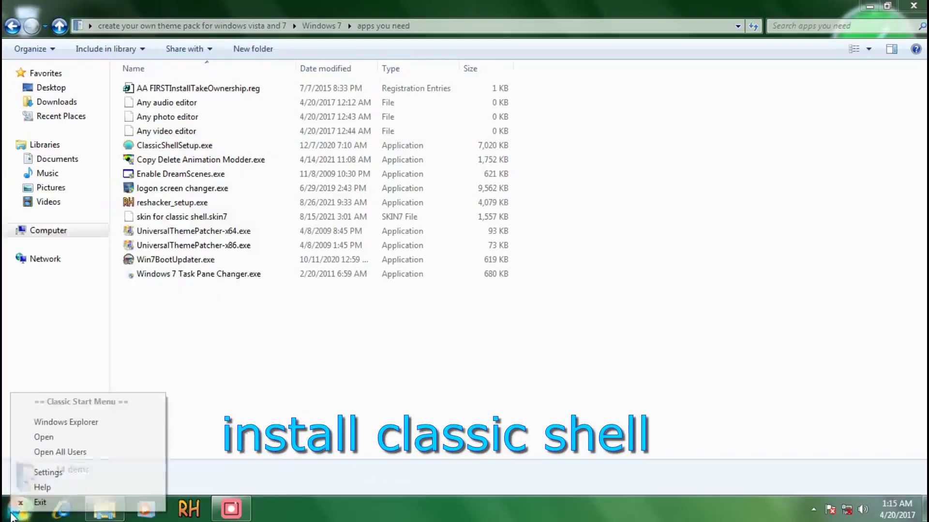
pyautogui.click(44, 473)
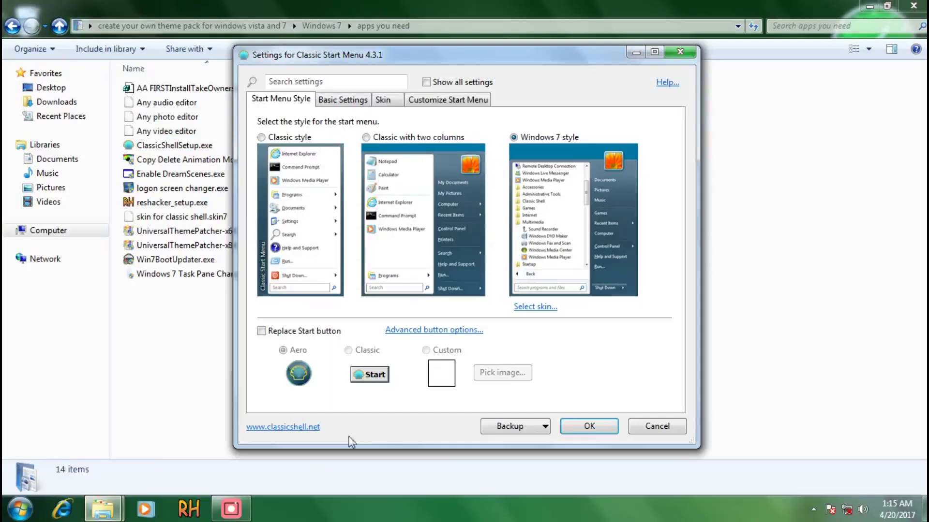
# Step: Enable Start button replacement with a custom image and pick start button new.png from the start button and taskbar folder
pyautogui.click(261, 332)
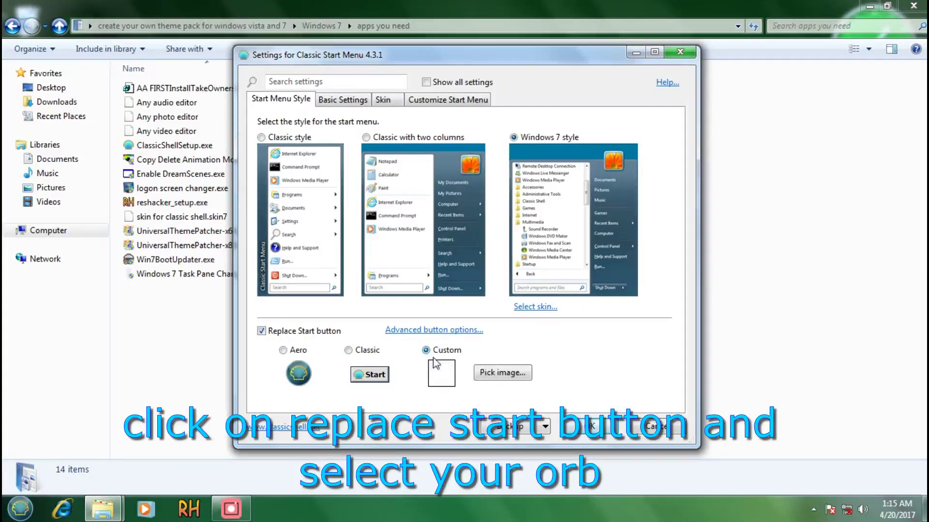
pyautogui.click(496, 374)
pyautogui.click(293, 158)
pyautogui.scroll(-2, 442, 245)
pyautogui.doubleClick(442, 245)
pyautogui.doubleClick(387, 154)
pyautogui.doubleClick(391, 168)
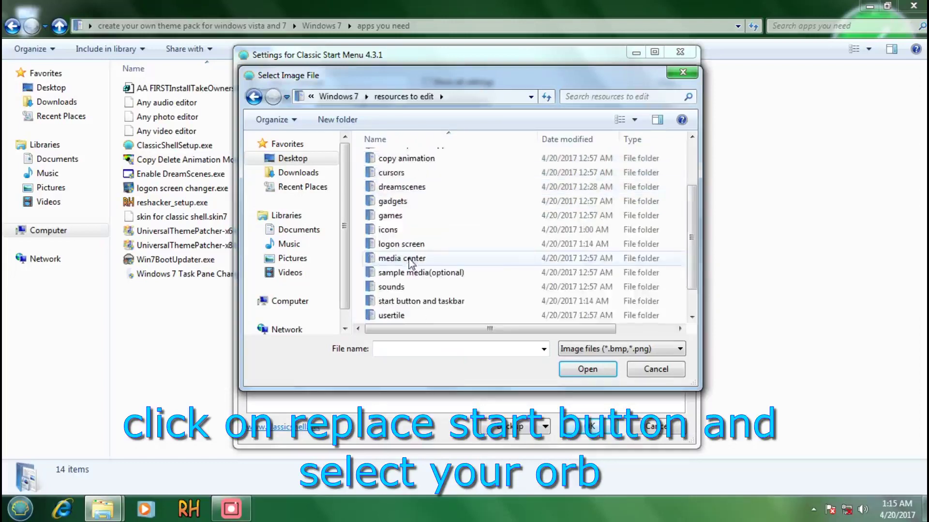
pyautogui.doubleClick(416, 303)
pyautogui.doubleClick(504, 183)
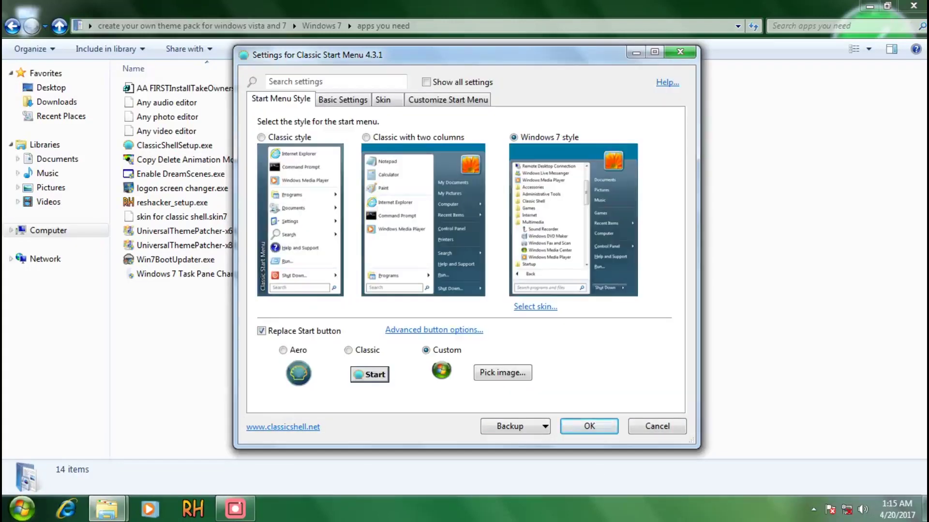
# Step: Show all settings and customize the taskbar with the edited taskbar texture, Glass look and an opacity of 75
pyautogui.click(426, 82)
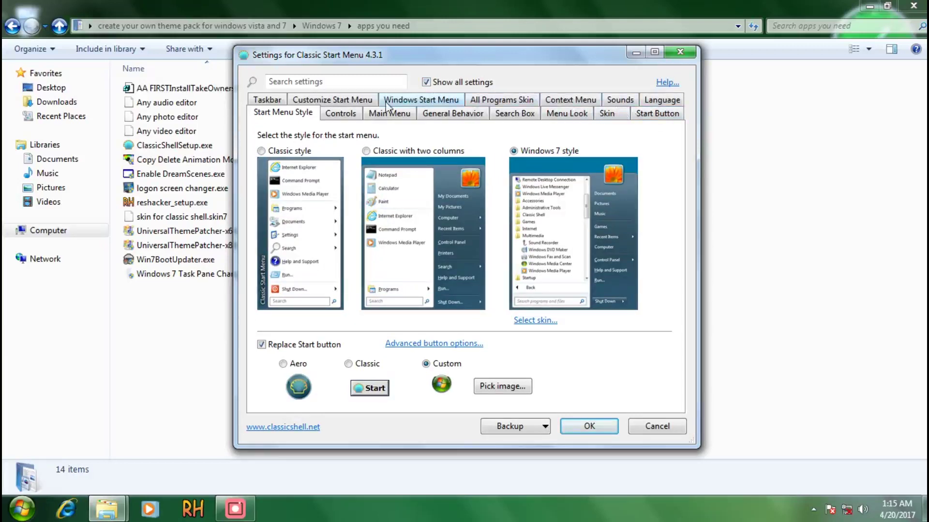
pyautogui.click(287, 100)
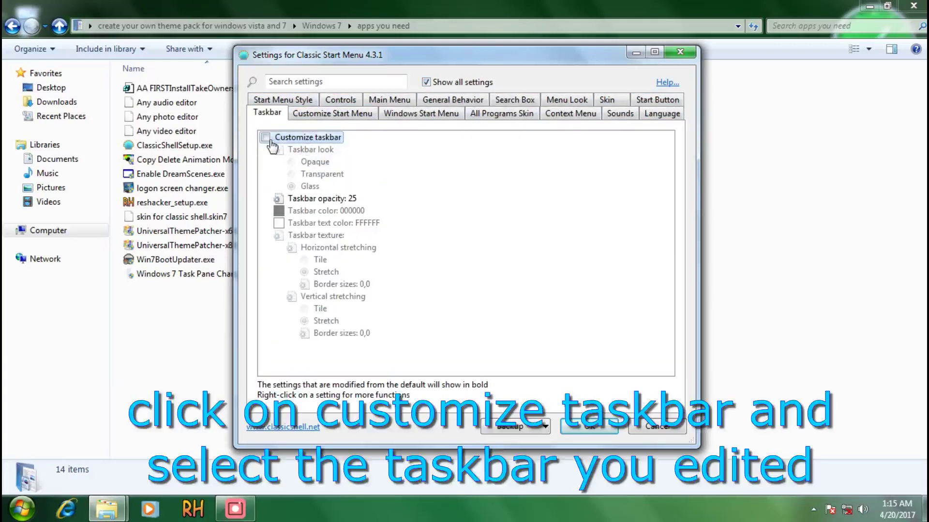
pyautogui.click(267, 137)
pyautogui.click(366, 237)
pyautogui.doubleClick(390, 248)
pyautogui.click(320, 177)
pyautogui.click(310, 187)
pyautogui.write('85')
pyautogui.press('Return')
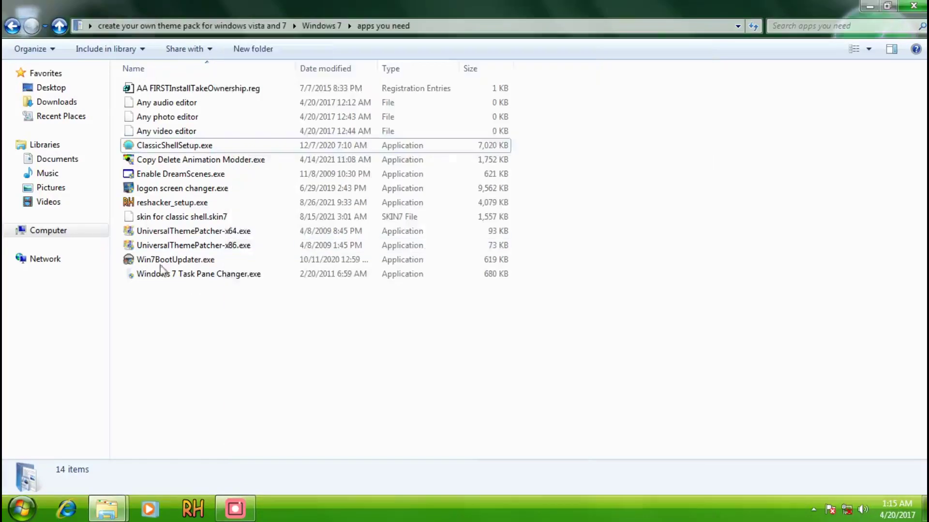
# Step: Copy skin for classic shell.skin7 from the apps you need folder into C:\Program Files\Classic Shell\Skins
pyautogui.rightClick(183, 213)
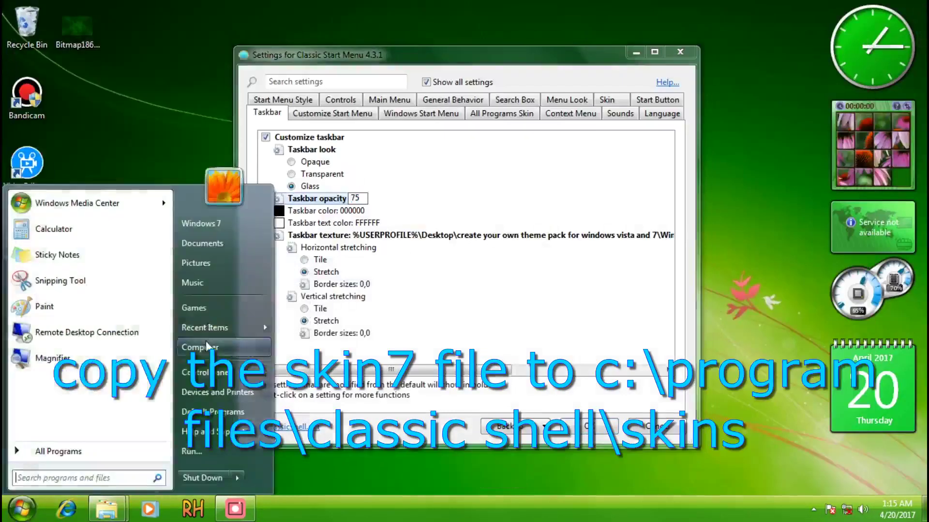
pyautogui.click(208, 346)
pyautogui.doubleClick(162, 79)
pyautogui.doubleClick(162, 108)
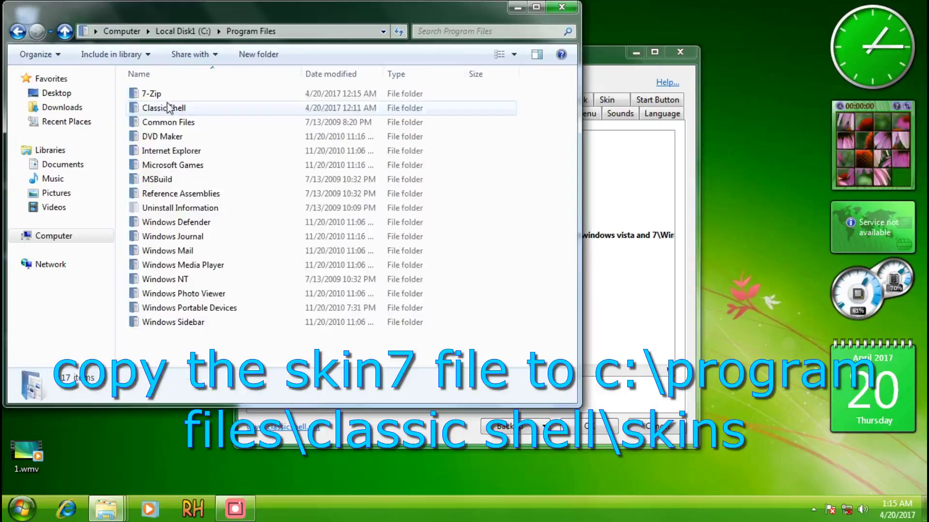
pyautogui.doubleClick(164, 108)
pyautogui.doubleClick(152, 94)
pyautogui.rightClick(191, 276)
pyautogui.click(213, 379)
pyautogui.click(445, 307)
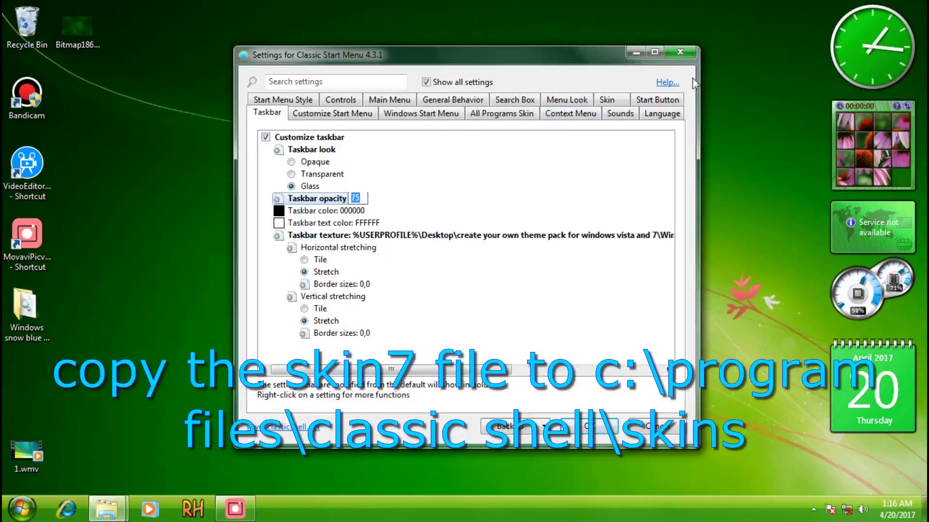
# Step: Close and reopen the Classic Start Menu settings and choose the vistalike skin
pyautogui.press('Escape')
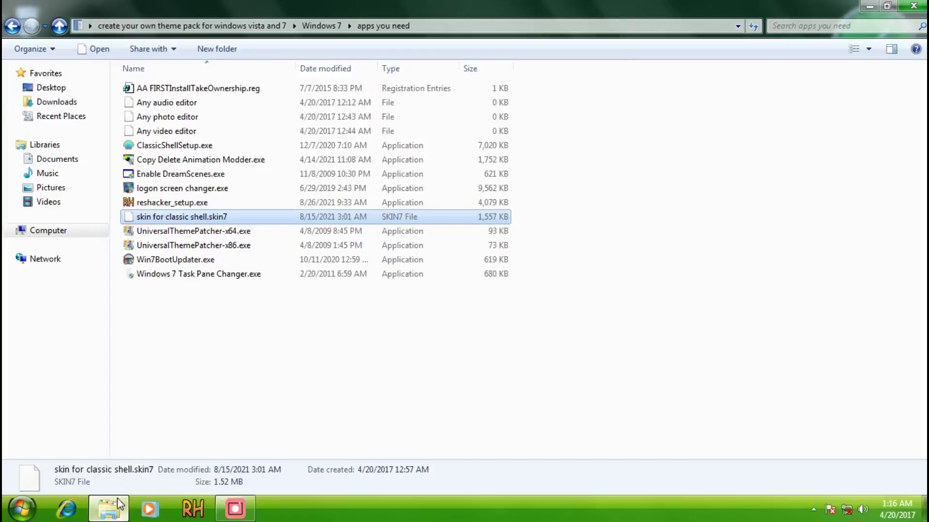
pyautogui.click(622, 194)
pyautogui.click(869, 6)
pyautogui.click(25, 507)
pyautogui.rightClick(29, 503)
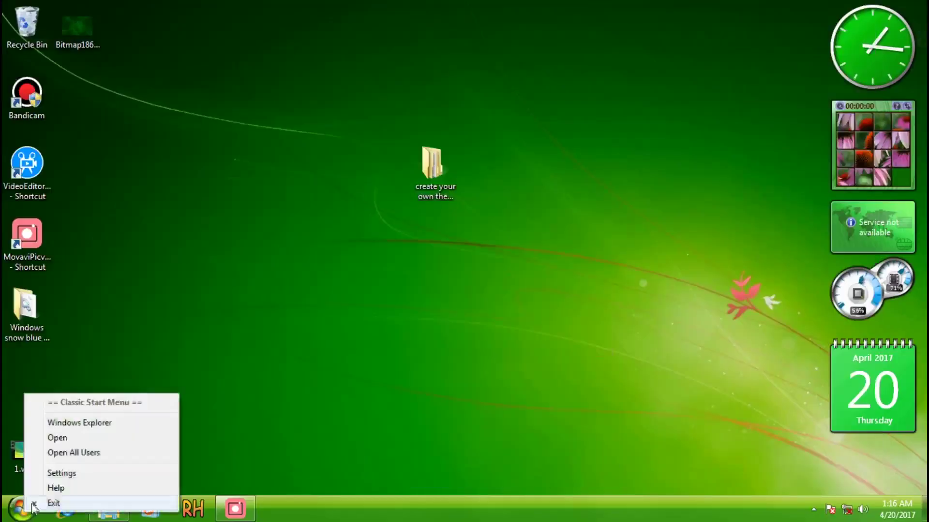
pyautogui.click(63, 472)
pyautogui.click(607, 100)
pyautogui.click(295, 138)
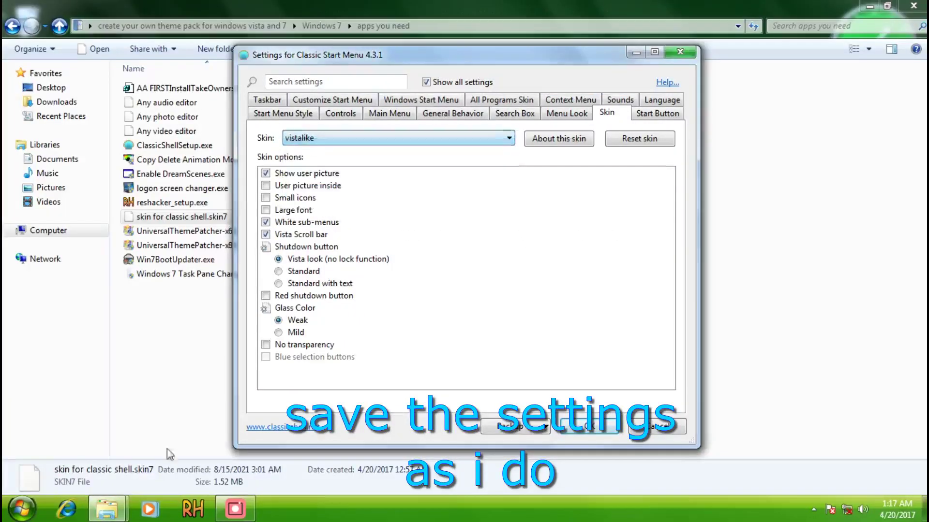
# Step: Enable the red shutdown button, keep transparency on, set Glass Color to Weak and save the skin settings
pyautogui.moveTo(107, 454)
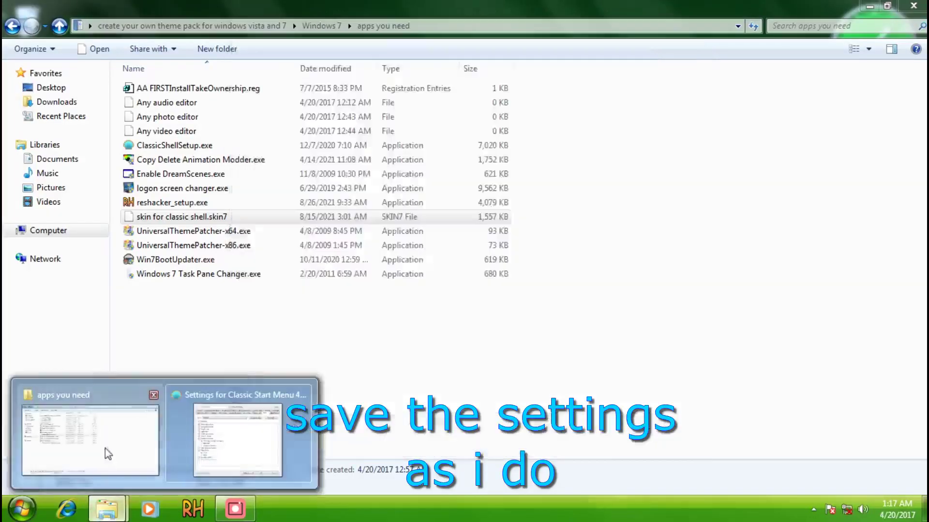
pyautogui.click(237, 440)
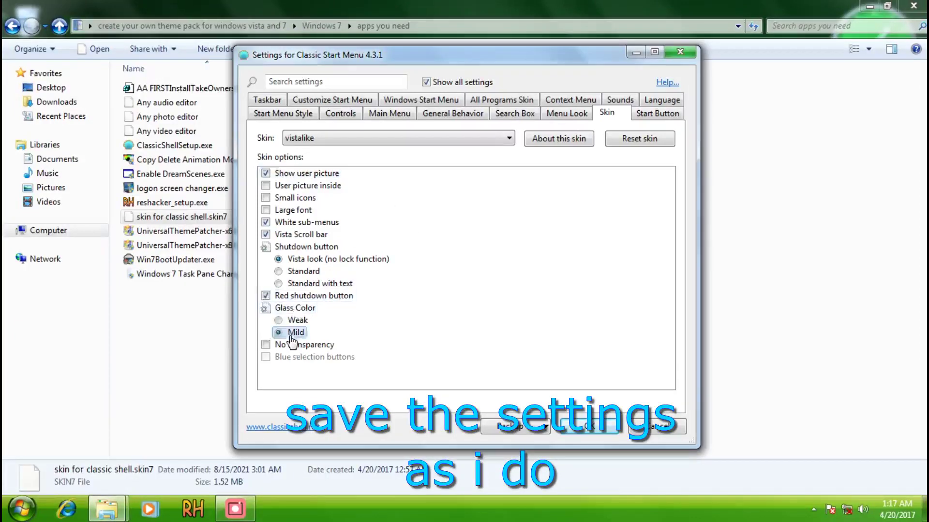
pyautogui.click(312, 346)
pyautogui.click(293, 345)
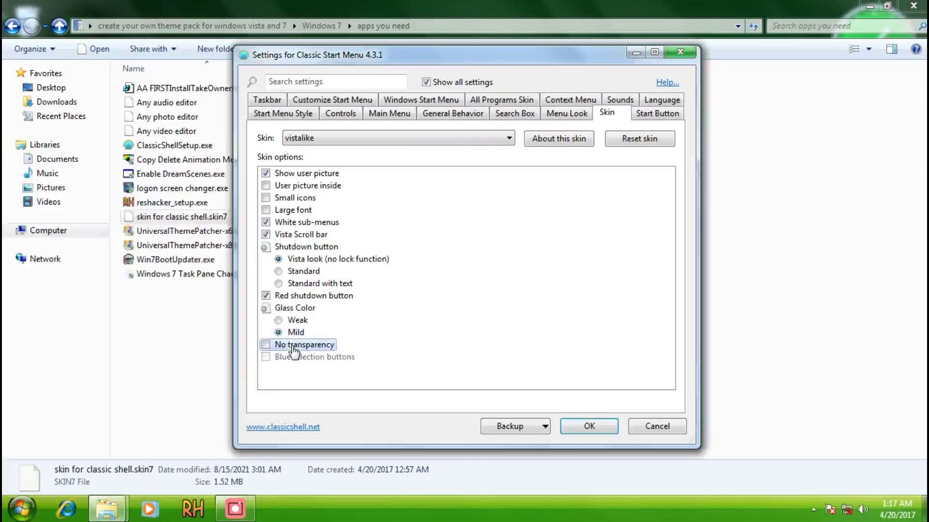
pyautogui.click(279, 320)
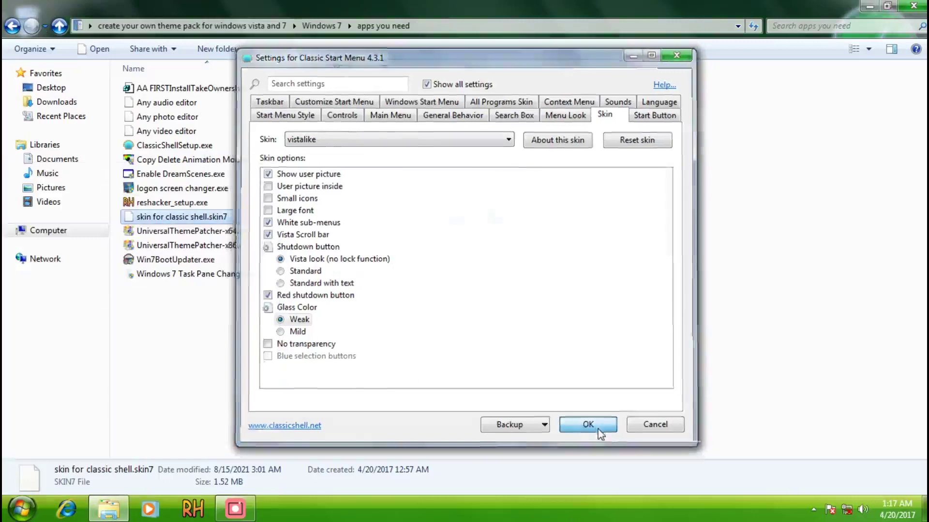
pyautogui.click(598, 430)
# Step: Set the Windows taskbar to use small icons and combine buttons when the taskbar is full, and apply the changes
pyautogui.click(322, 26)
pyautogui.rightClick(341, 508)
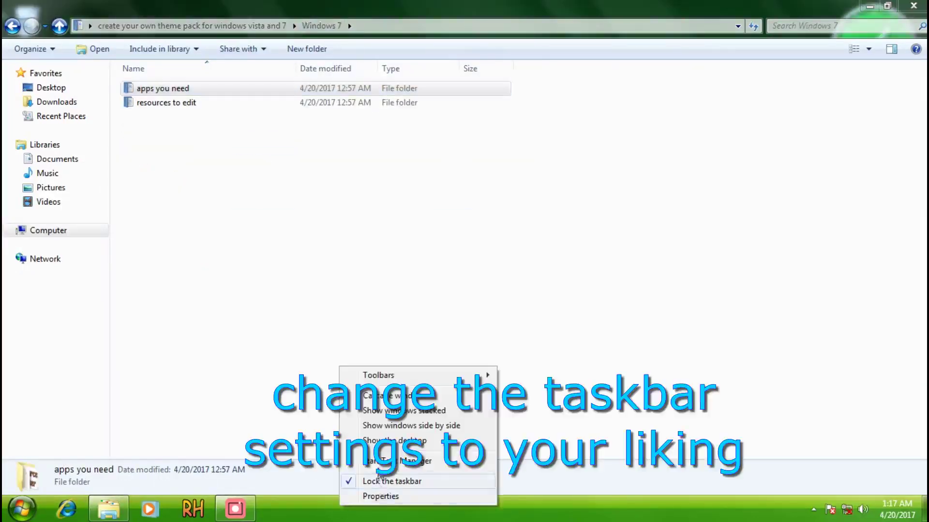
pyautogui.click(382, 497)
pyautogui.click(154, 313)
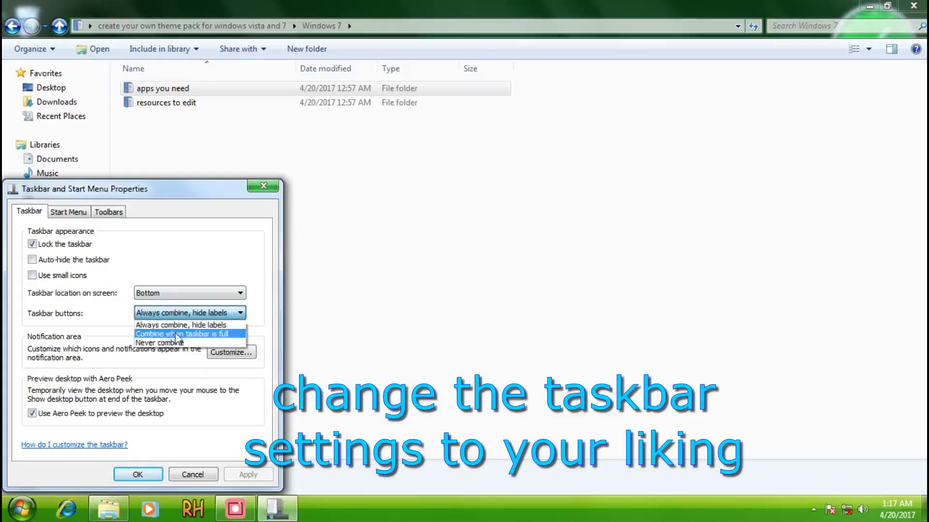
pyautogui.click(249, 477)
pyautogui.click(138, 475)
# Step: Open user.bmp from the usertile folder of resources to edit in Movavi Picverse and set its hue to 65
pyautogui.click(191, 116)
pyautogui.click(165, 103)
pyautogui.doubleClick(165, 103)
pyautogui.doubleClick(142, 321)
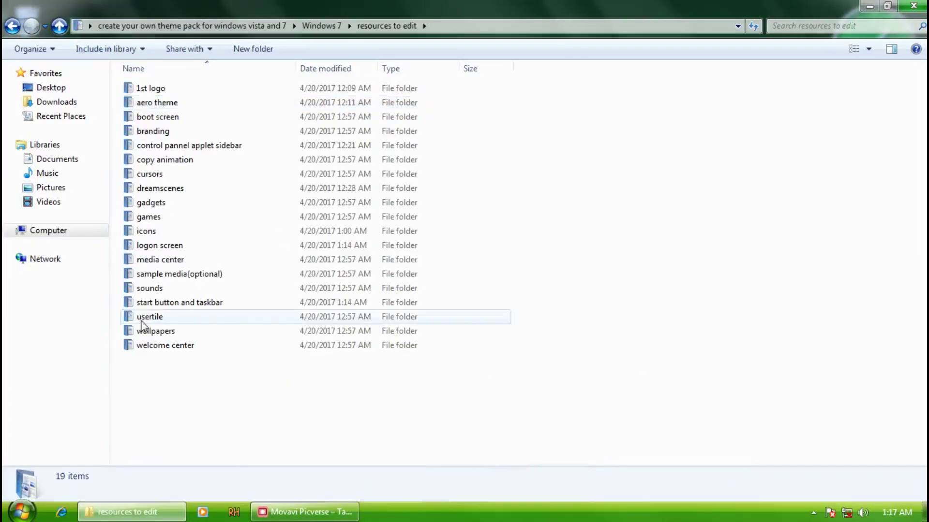
pyautogui.click(158, 116)
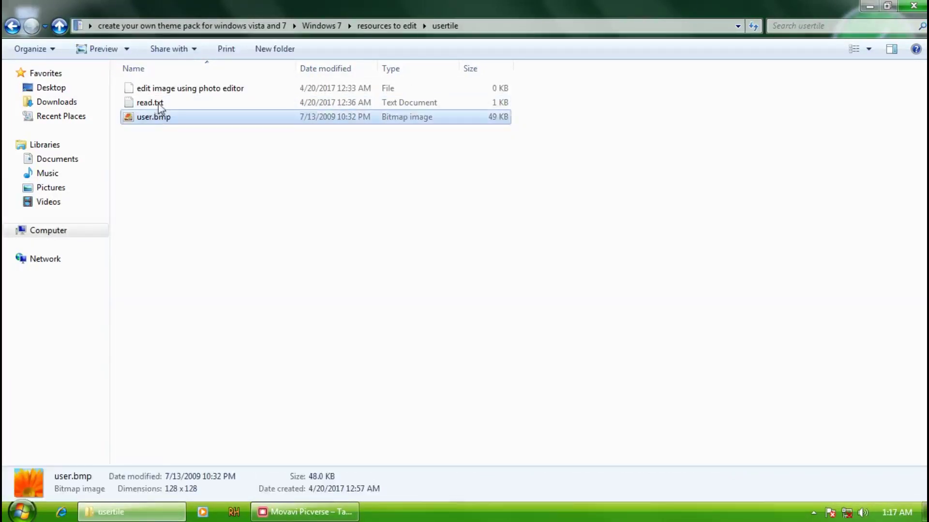
pyautogui.click(224, 259)
pyautogui.click(264, 512)
pyautogui.moveTo(249, 7); pyautogui.dragTo(376, 6)
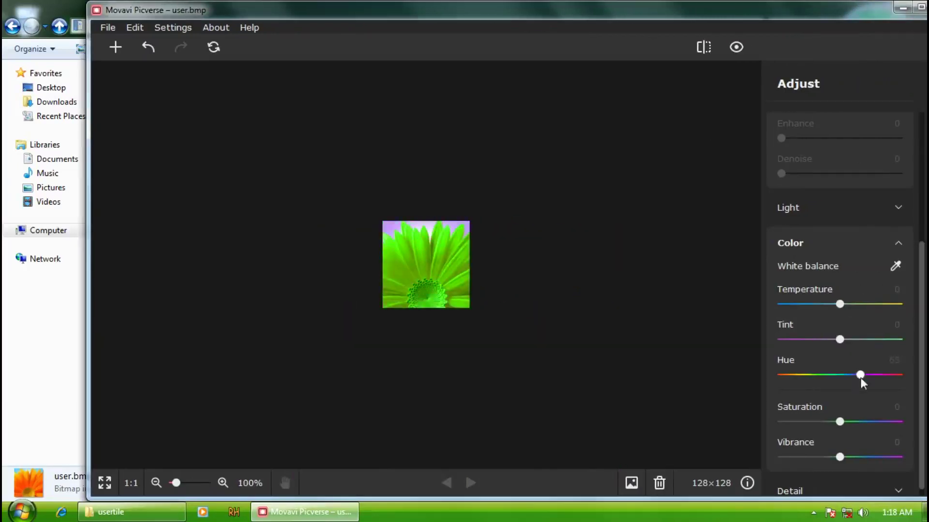
# Step: Save the recoloured picture as usernew.bmp in the usertile folder, closing the extra folder window and minimising the photo editor
pyautogui.click(108, 27)
pyautogui.click(126, 81)
pyautogui.click(623, 210)
pyautogui.click(481, 183)
pyautogui.scroll(-5, 528, 369)
pyautogui.doubleClick(528, 311)
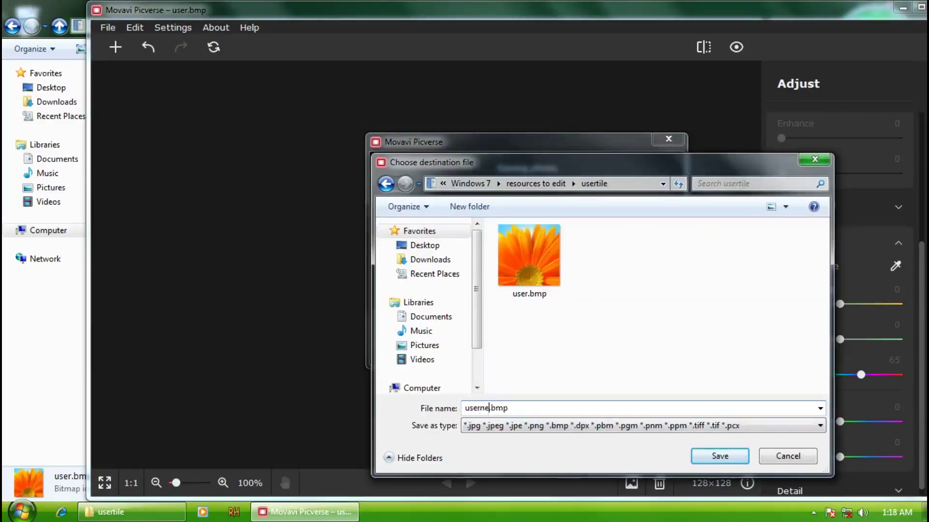
pyautogui.write('w')
pyautogui.click(719, 456)
pyautogui.click(552, 349)
pyautogui.click(568, 8)
pyautogui.click(903, 8)
# Step: Change the Windows account picture to usernew.bmp from the usertile folder, close User Accounts and check the picture in the start menu
pyautogui.click(416, 166)
pyautogui.click(21, 512)
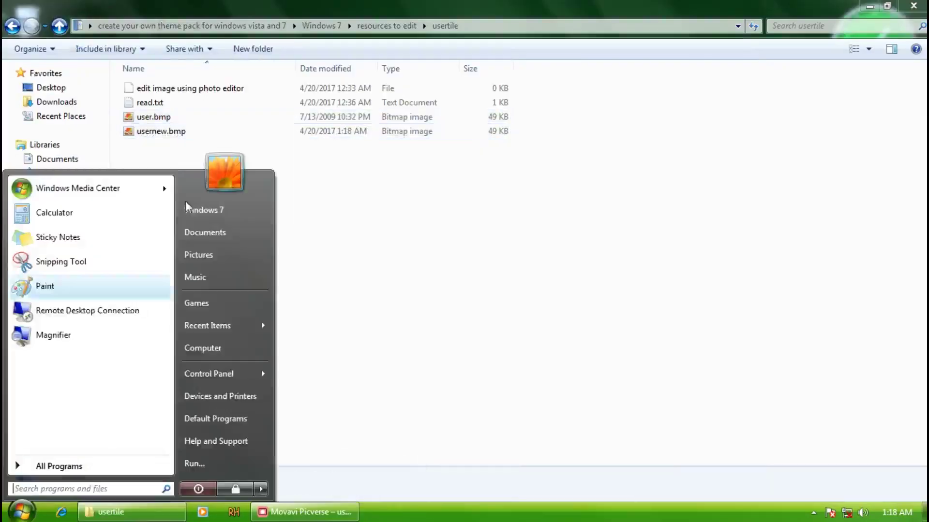
pyautogui.click(229, 182)
pyautogui.click(388, 194)
pyautogui.click(315, 429)
pyautogui.click(229, 201)
pyautogui.doubleClick(338, 347)
pyautogui.click(335, 203)
pyautogui.doubleClick(335, 203)
pyautogui.doubleClick(341, 228)
pyautogui.scroll(-3, 363, 228)
pyautogui.doubleClick(387, 327)
pyautogui.doubleClick(413, 211)
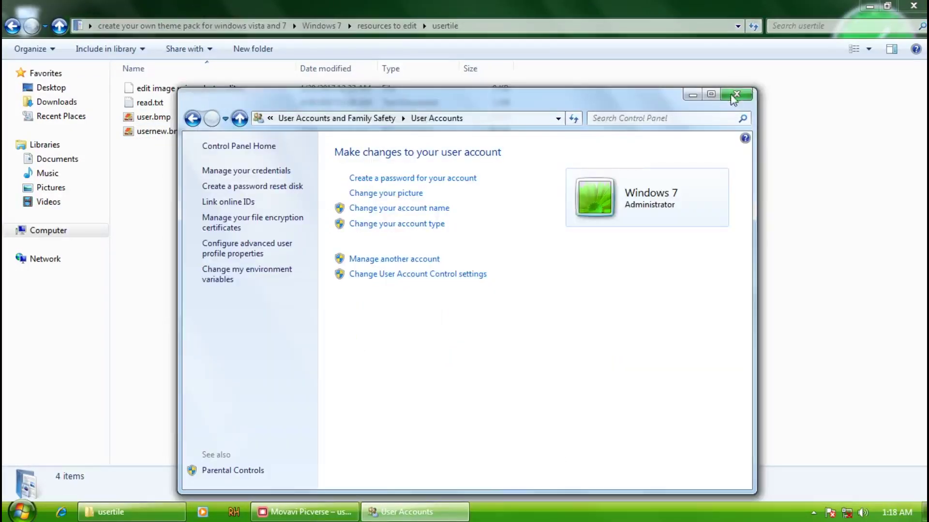
pyautogui.click(735, 95)
pyautogui.press('super')
pyautogui.press('super')
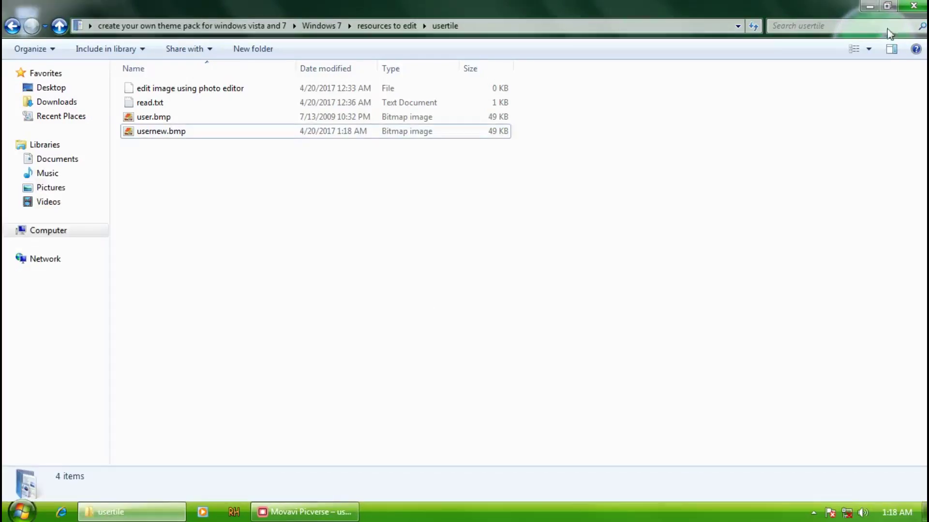
# Step: Check usernew.bmp in the photo editor and read the destination path in the usertile folder's read.txt
pyautogui.click(262, 514)
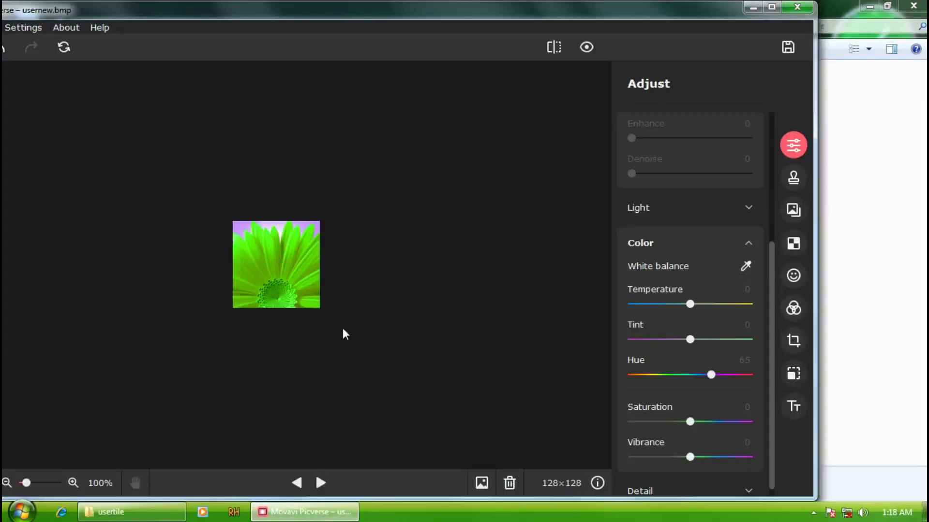
pyautogui.click(751, 14)
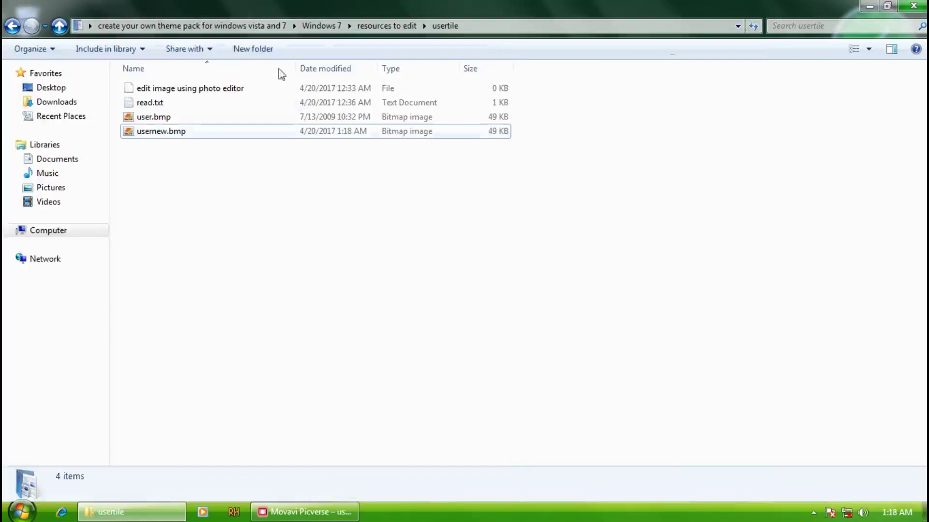
pyautogui.doubleClick(154, 103)
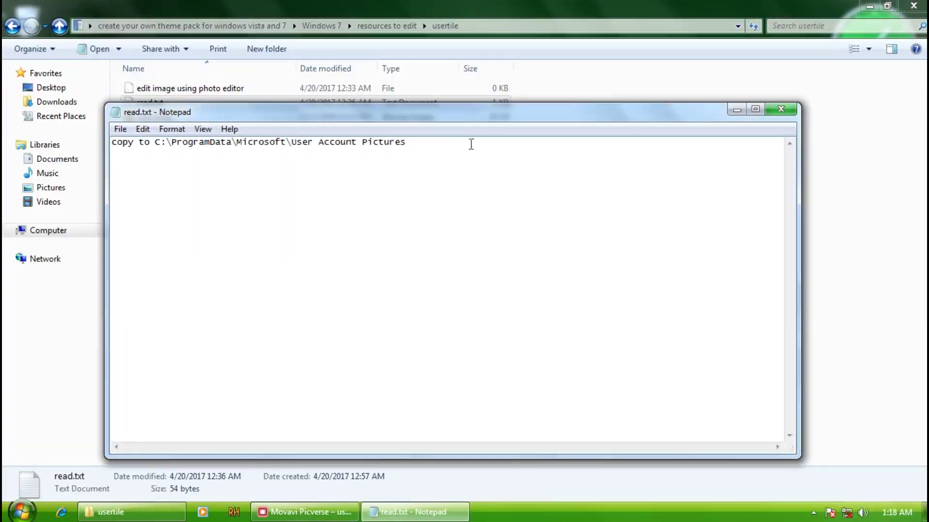
pyautogui.click(794, 110)
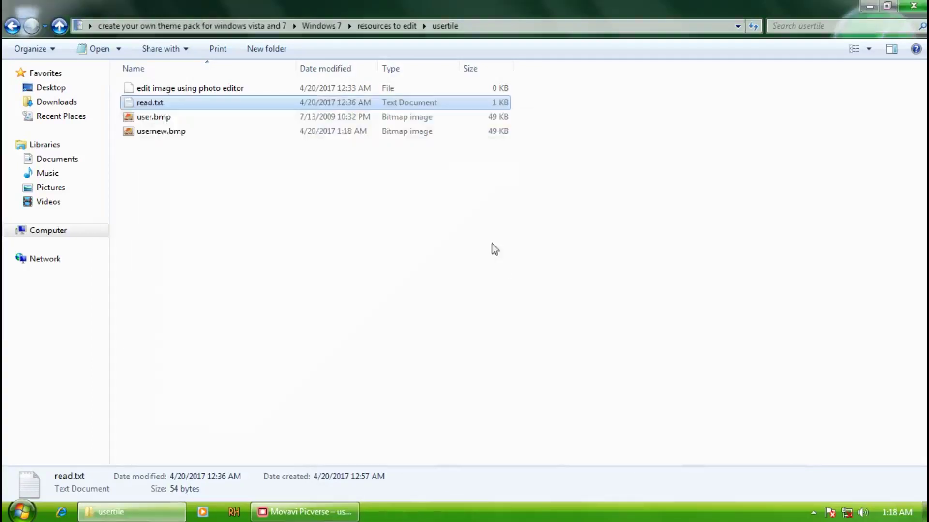
# Step: Open img0.jpg from the wallpapers folder of resources to edit in Movavi Picverse and set its hue to -96
pyautogui.click(390, 25)
pyautogui.doubleClick(153, 330)
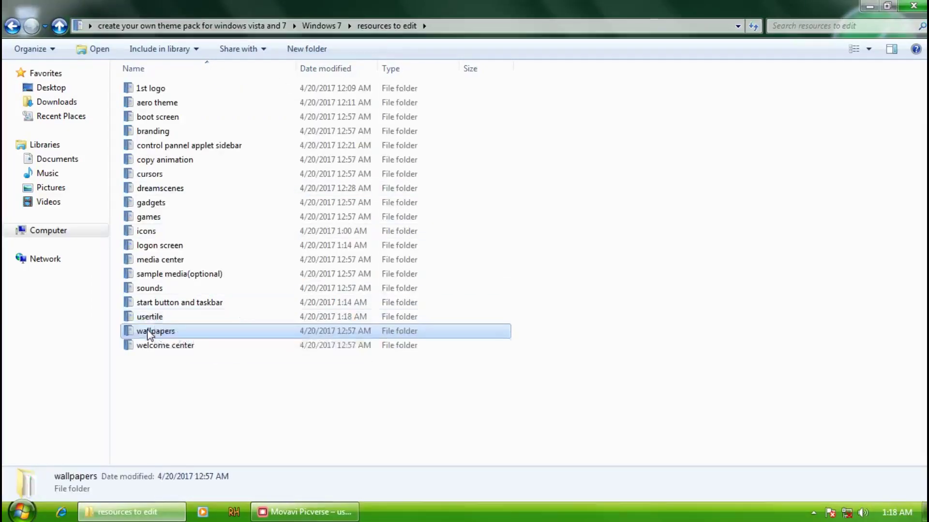
pyautogui.click(149, 104)
pyautogui.doubleClick(148, 106)
pyautogui.click(842, 49)
pyautogui.click(304, 512)
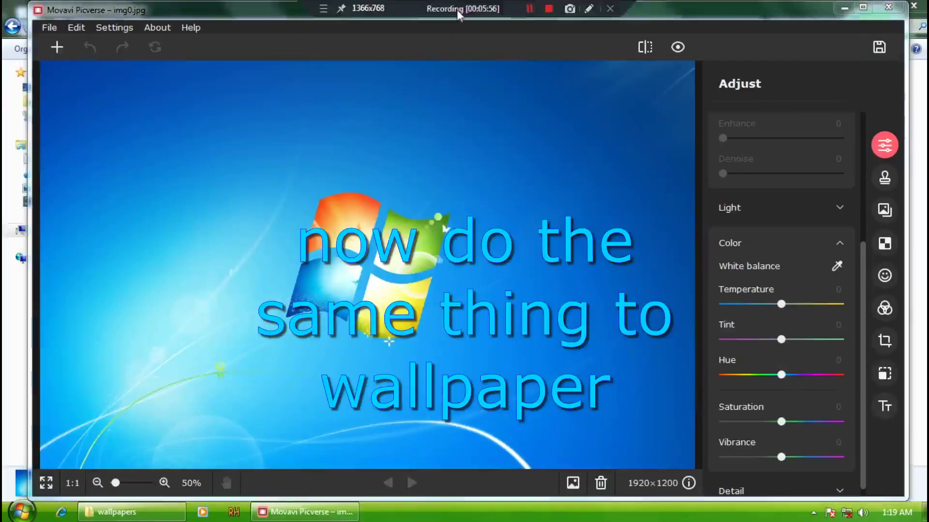
pyautogui.click(780, 369)
# Step: Save the recoloured wallpaper as img0new.jpg in the wallpapers folder, closing the extra folder window and minimising the editor
pyautogui.click(18, 22)
pyautogui.click(30, 58)
pyautogui.click(438, 286)
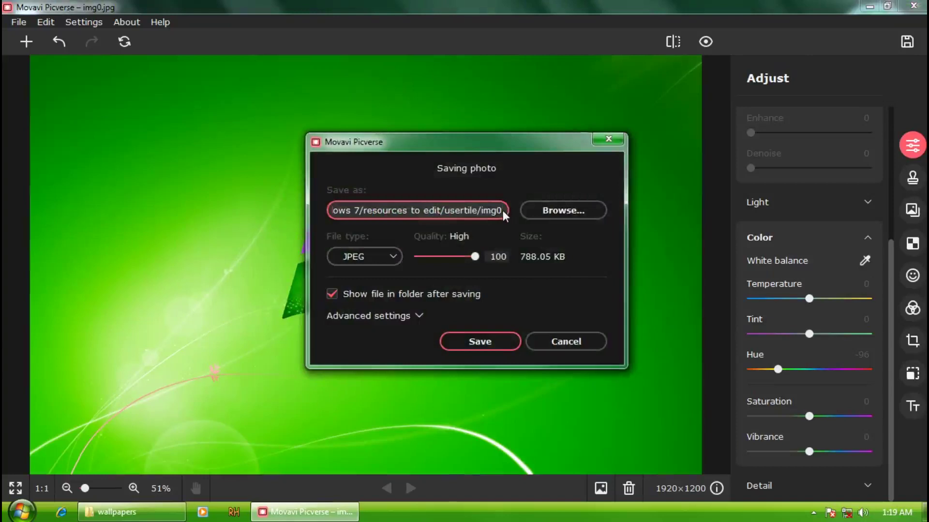
pyautogui.click(503, 210)
pyautogui.write('new')
pyautogui.scroll(-3, 537, 375)
pyautogui.doubleClick(474, 356)
pyautogui.press('Return')
pyautogui.click(463, 344)
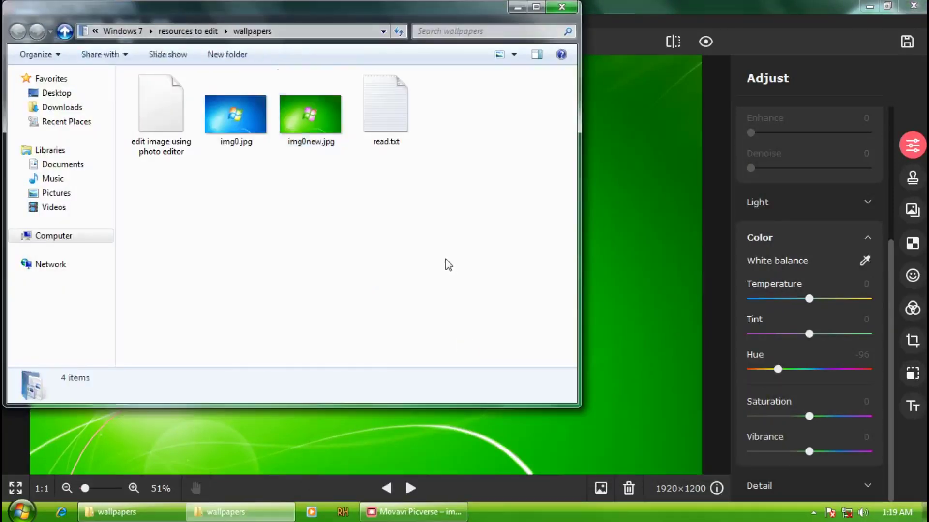
pyautogui.click(870, 6)
pyautogui.click(558, 7)
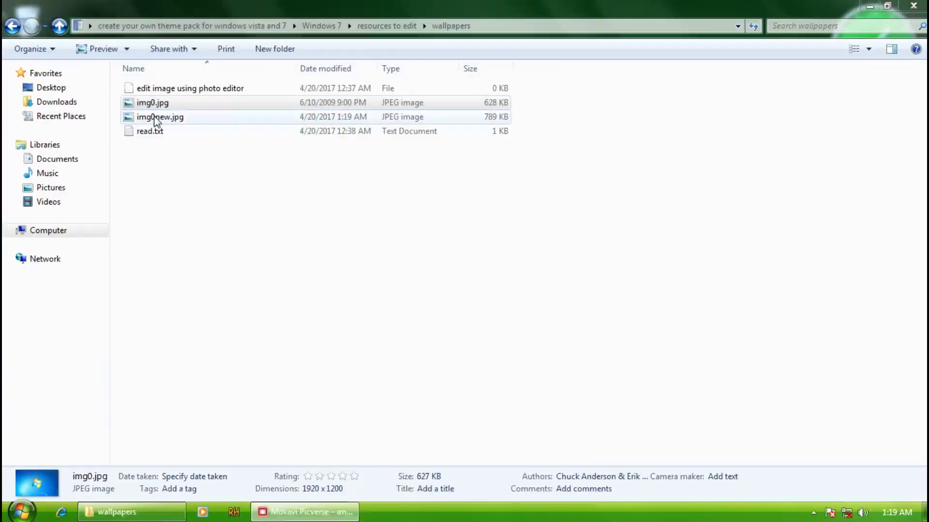
# Step: Set img0new.jpg as the desktop background
pyautogui.rightClick(156, 119)
pyautogui.click(211, 140)
pyautogui.moveTo(306, 6); pyautogui.dragTo(413, 5)
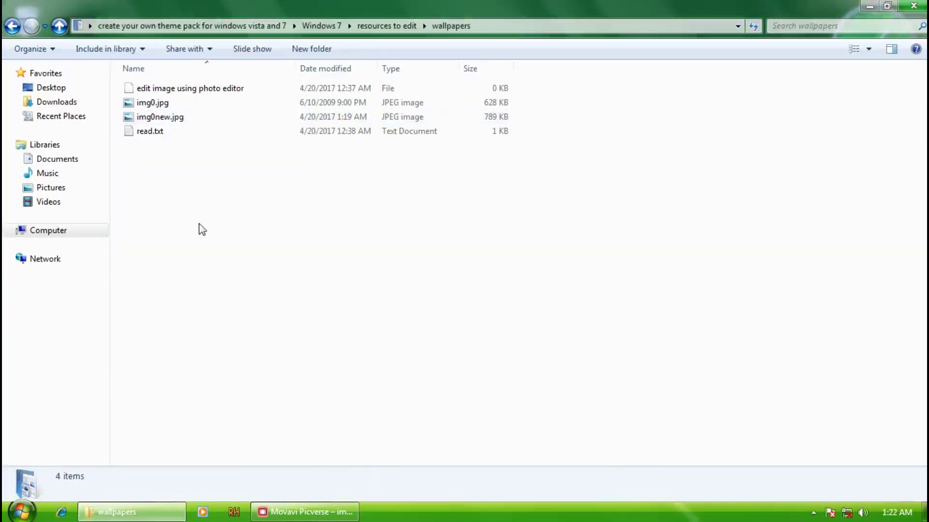
# Step: Open OobeFldr.dll from the welcome center folder in Resource Hacker and export bitmap 102 as Bitmap102.bmp
pyautogui.click(387, 26)
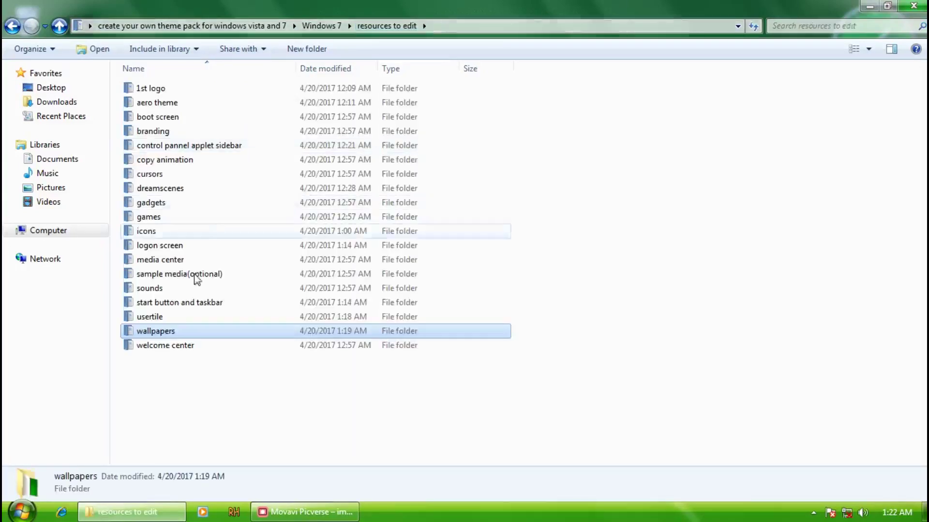
pyautogui.doubleClick(163, 343)
pyautogui.click(191, 91)
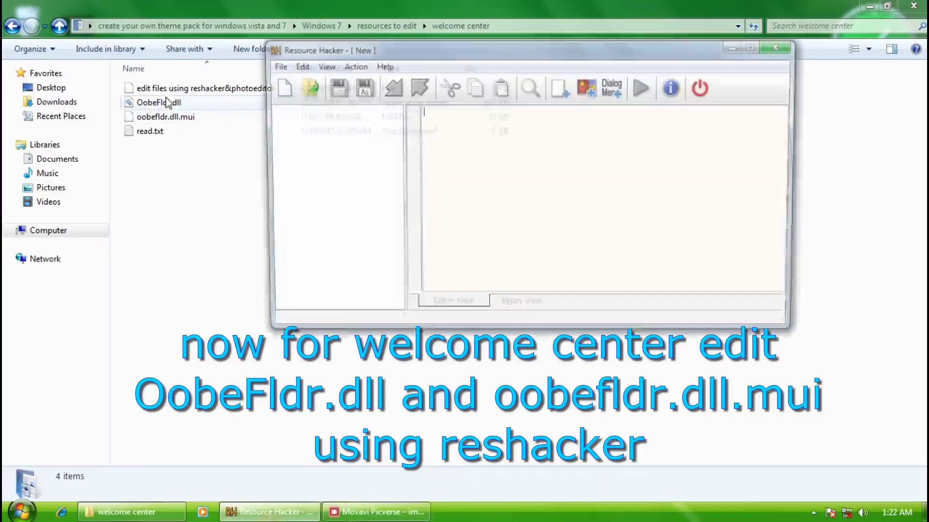
pyautogui.click(274, 160)
pyautogui.click(338, 221)
pyautogui.rightClick(325, 199)
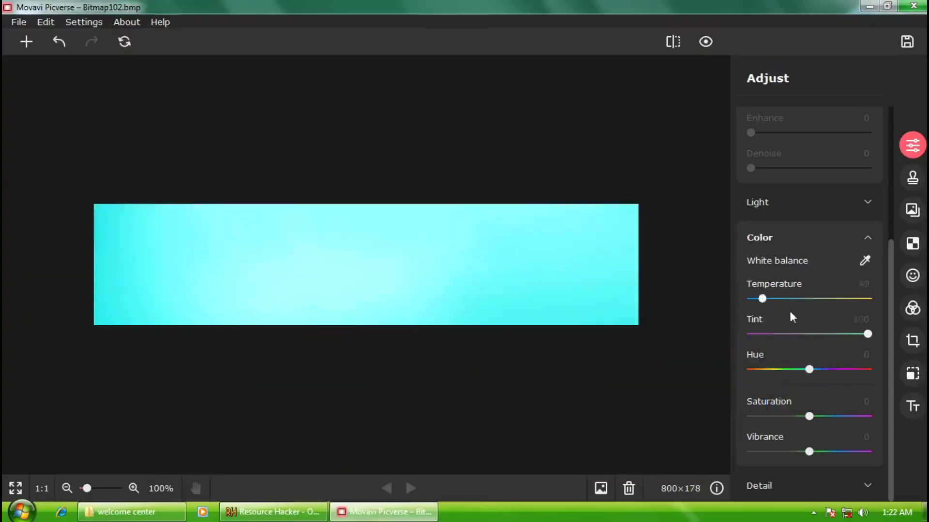
# Step: Shift the hue of Bitmap102.bmp to green, save it and replace bitmap 102 in OobeFldr.dll with it
pyautogui.moveTo(809, 369); pyautogui.dragTo(795, 369)
pyautogui.click(18, 22)
pyautogui.click(29, 58)
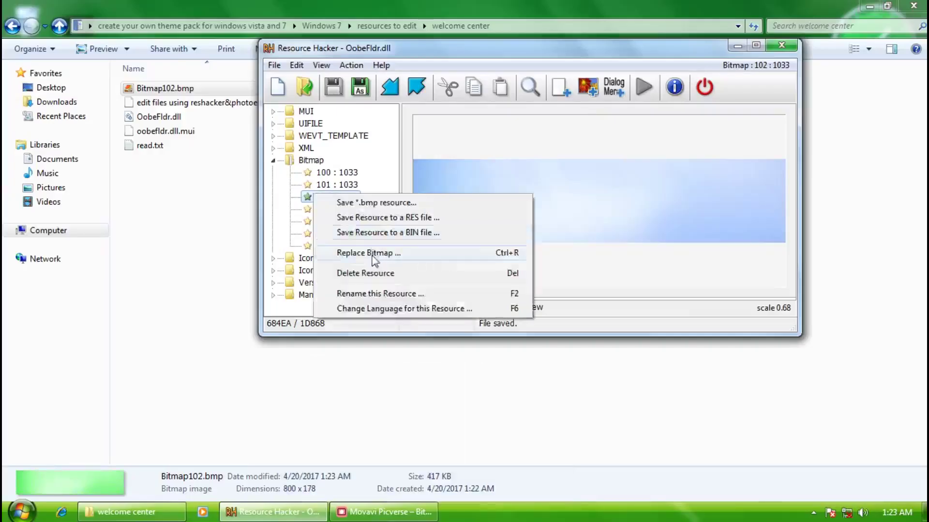
pyautogui.click(367, 253)
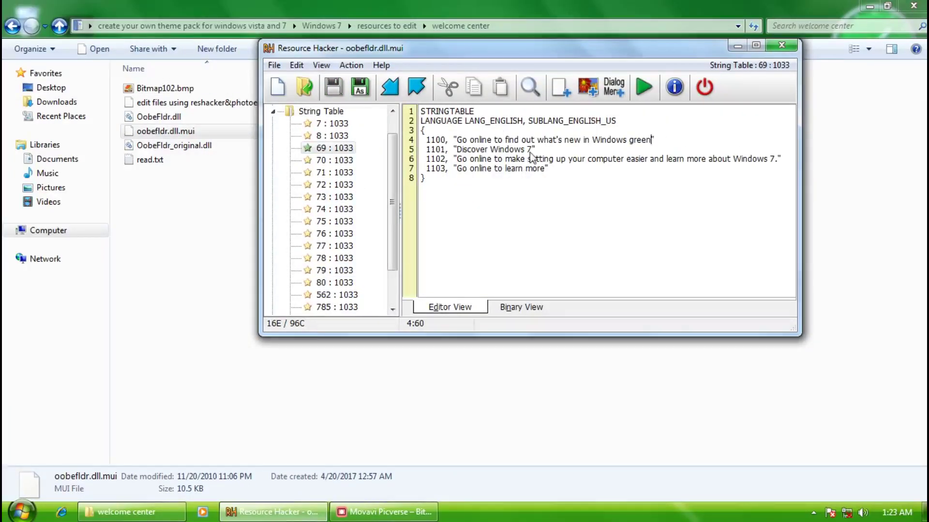
# Step: Change string 1100 in table 69 of oobefldr.dll.mui to end in "Windows green", save the file and close Resource Hacker
pyautogui.write('n')
pyautogui.click(334, 160)
pyautogui.click(530, 215)
pyautogui.click(334, 87)
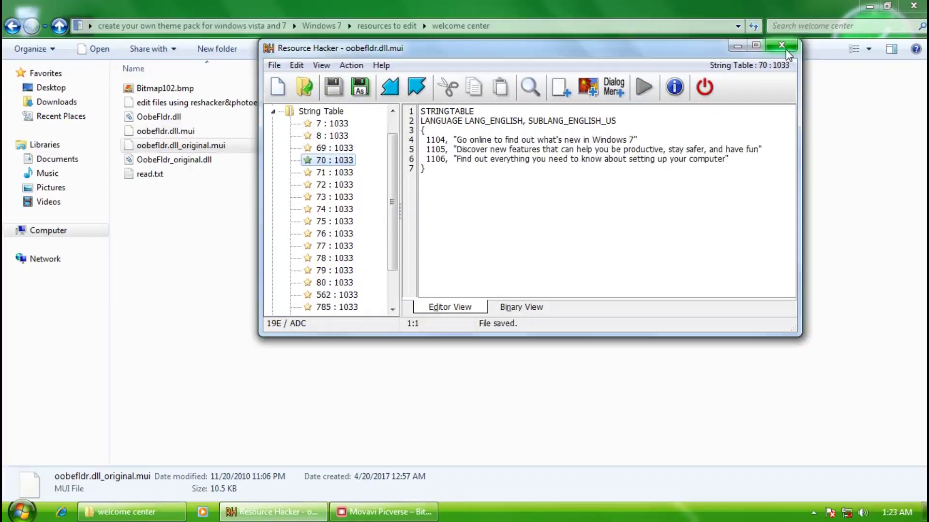
pyautogui.click(782, 46)
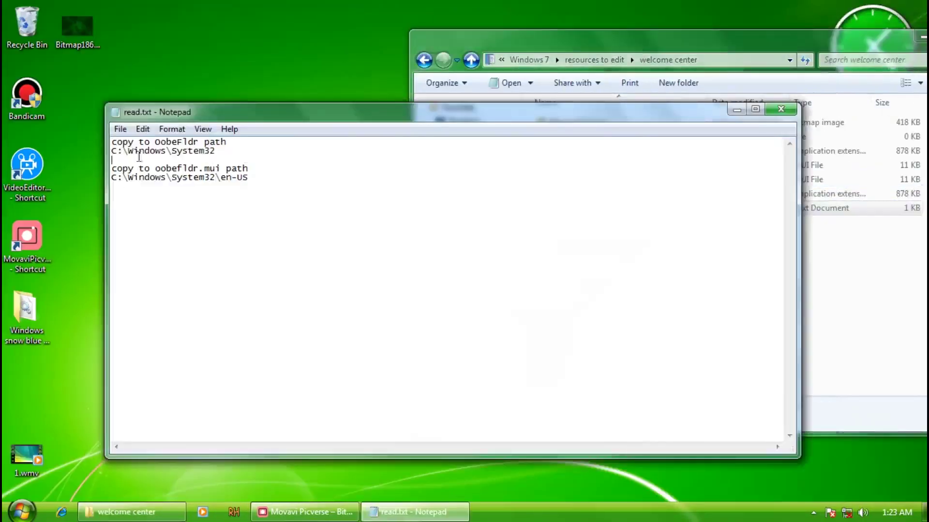
# Step: Copy the C:\Windows\System32 path from the welcome center folder's read.txt and close the note
pyautogui.moveTo(139, 157); pyautogui.dragTo(112, 151)
pyautogui.rightClick(129, 151)
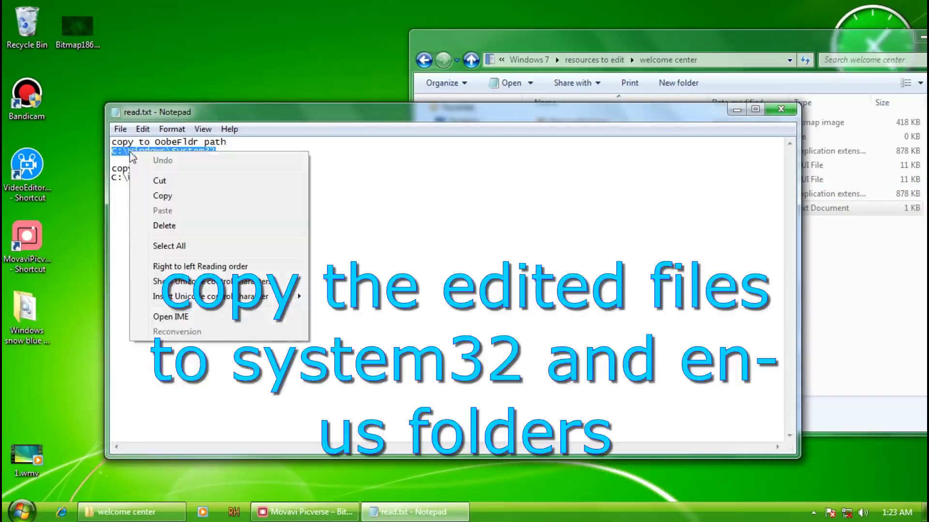
pyautogui.click(162, 196)
pyautogui.click(779, 109)
# Step: Open C:\Windows\System32 in a new folder window placed side by side with the welcome center folder
pyautogui.click(22, 512)
pyautogui.click(205, 350)
pyautogui.moveTo(252, 10); pyautogui.dragTo(2, 12)
pyautogui.moveTo(493, 37); pyautogui.dragTo(928, 69)
pyautogui.doubleClick(217, 105)
pyautogui.scroll(-13, 164, 168)
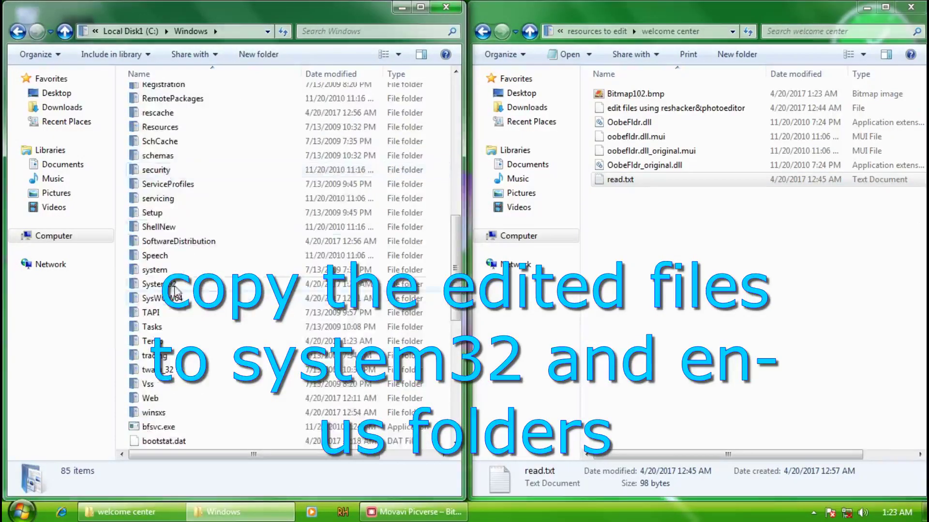
pyautogui.doubleClick(169, 285)
# Step: Search System32 for oobe, open the file location of OobeFldr.dll and delete that file
pyautogui.click(320, 31)
pyautogui.click(316, 49)
pyautogui.rightClick(199, 428)
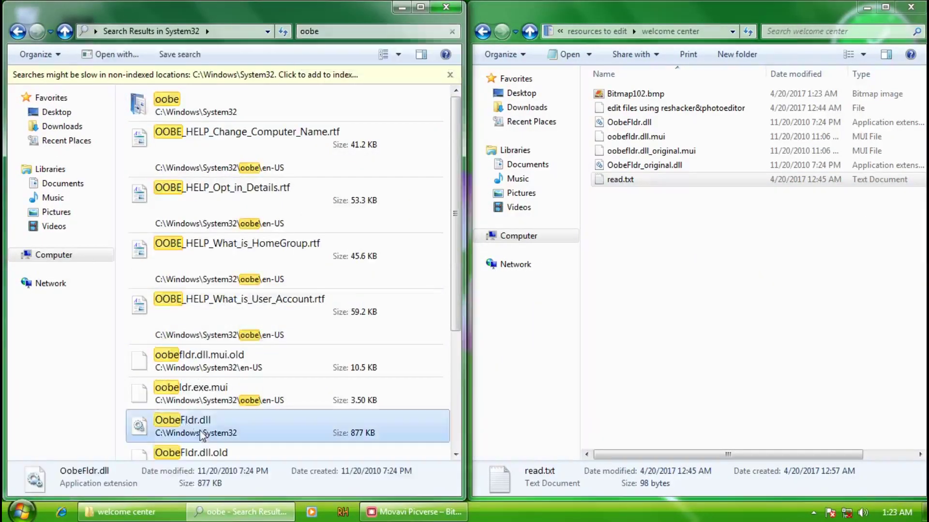
pyautogui.click(260, 404)
pyautogui.scroll(-3, 260, 406)
pyautogui.rightClick(175, 310)
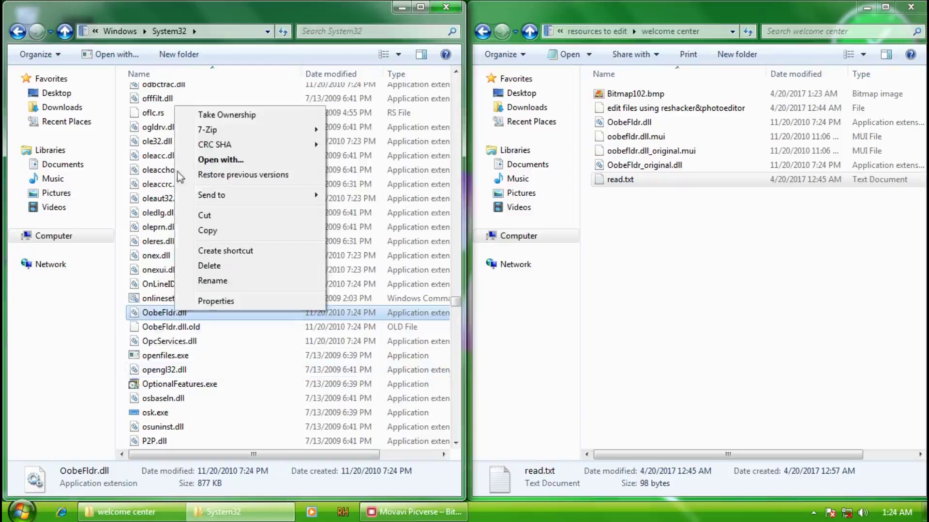
pyautogui.click(209, 267)
# Step: Copy the edited OobeFldr.dll from the welcome center folder and paste it into System32
pyautogui.rightClick(643, 121)
pyautogui.click(674, 265)
pyautogui.rightClick(119, 304)
pyautogui.click(145, 372)
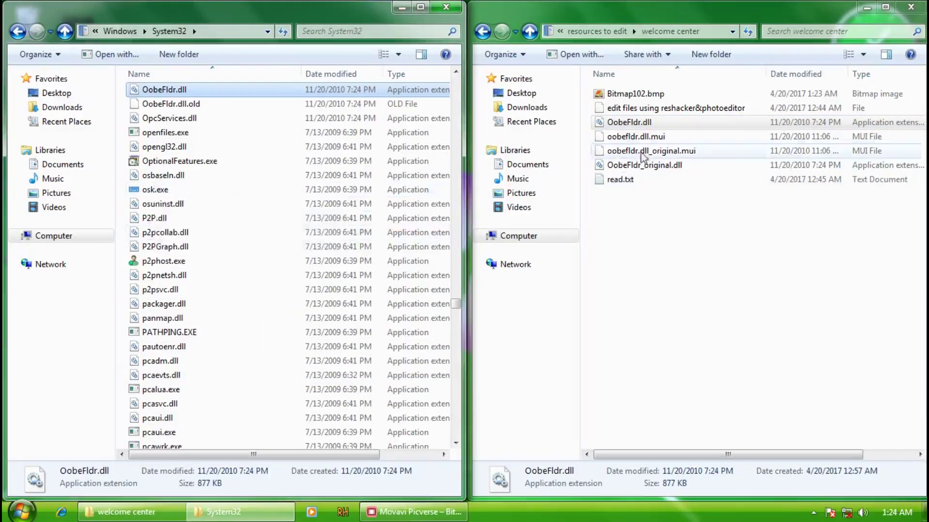
# Step: Recheck the target path in read.txt, copy the edited oobefldr.dll.mui and open the en-US folder inside System32
pyautogui.doubleClick(621, 179)
pyautogui.click(780, 109)
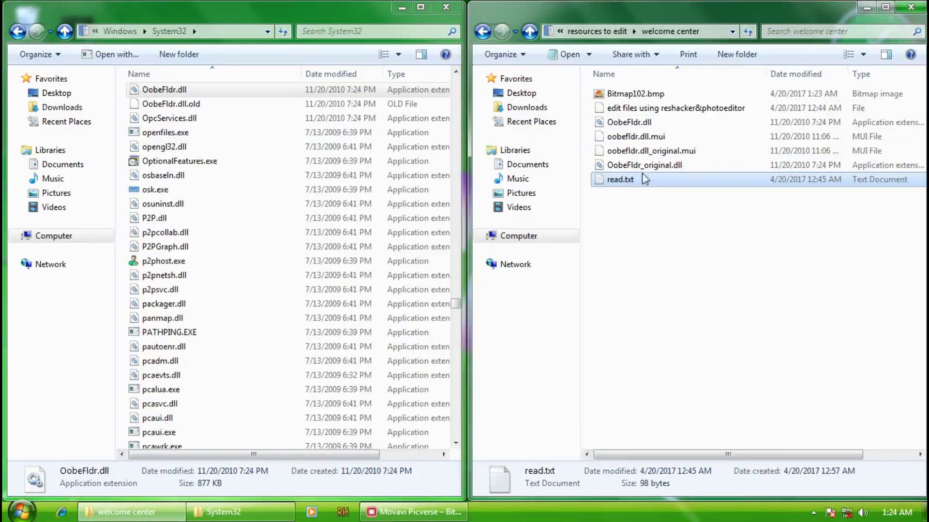
pyautogui.rightClick(637, 137)
pyautogui.click(667, 286)
pyautogui.scroll(20, 445, 118)
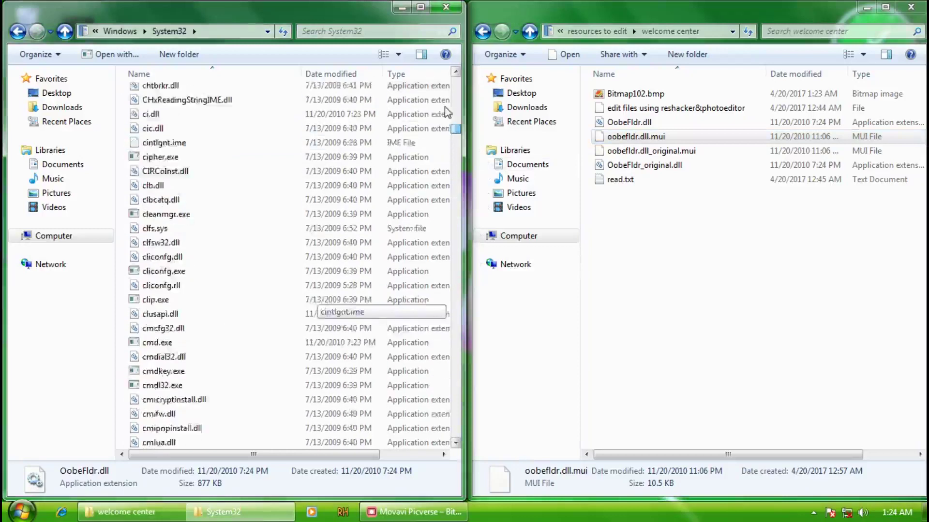
pyautogui.scroll(-5, 159, 343)
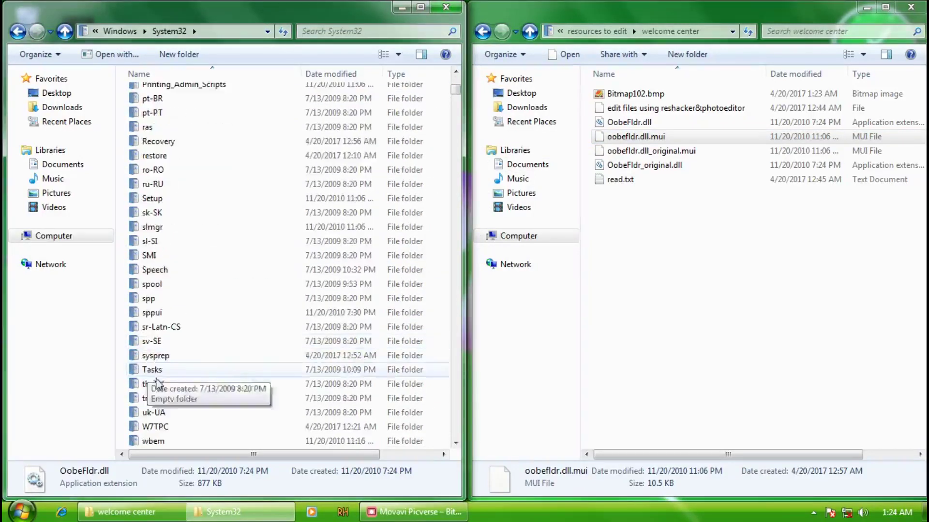
pyautogui.scroll(3, 165, 201)
pyautogui.scroll(9, 165, 200)
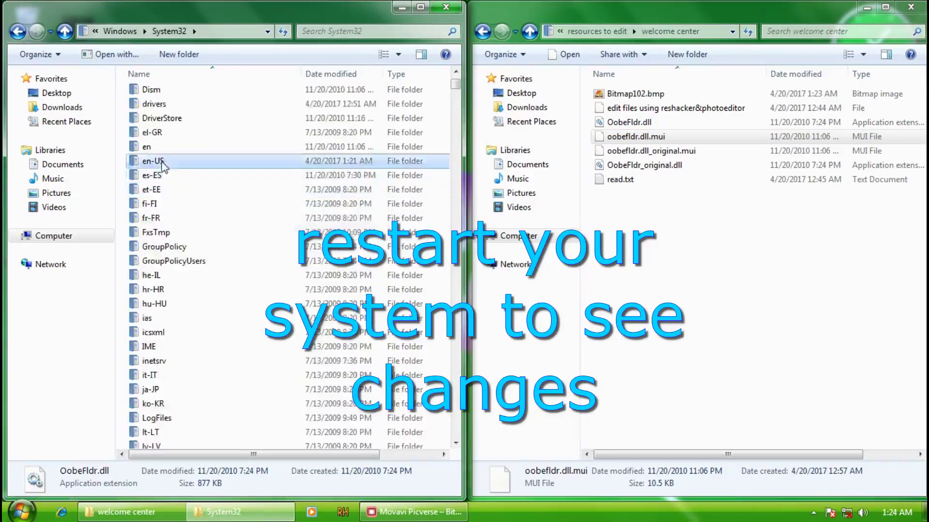
pyautogui.doubleClick(179, 162)
# Step: Open the file location of oobefldr.dll.mui.old from the oobe search in en-US and paste the edited oobefldr.dll.mui there
pyautogui.rightClick(212, 109)
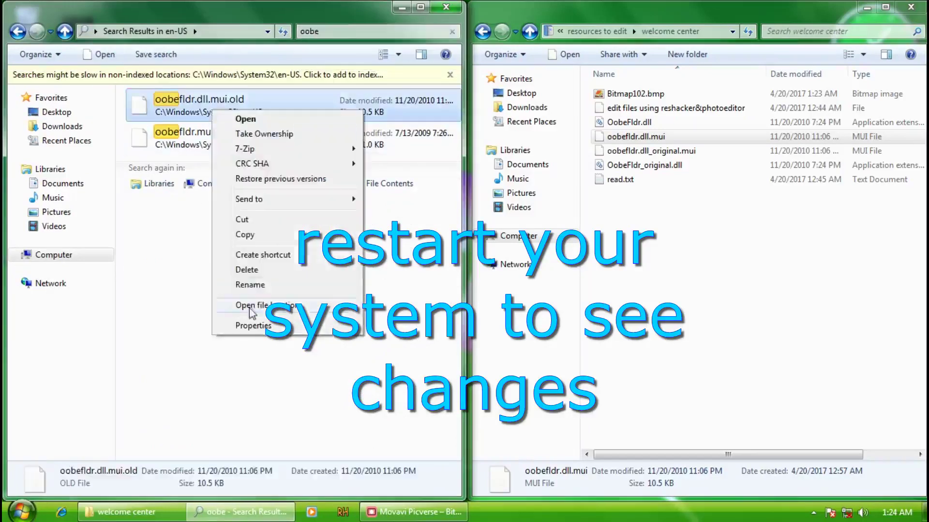
pyautogui.click(250, 306)
pyautogui.scroll(-2, 192, 450)
pyautogui.click(174, 370)
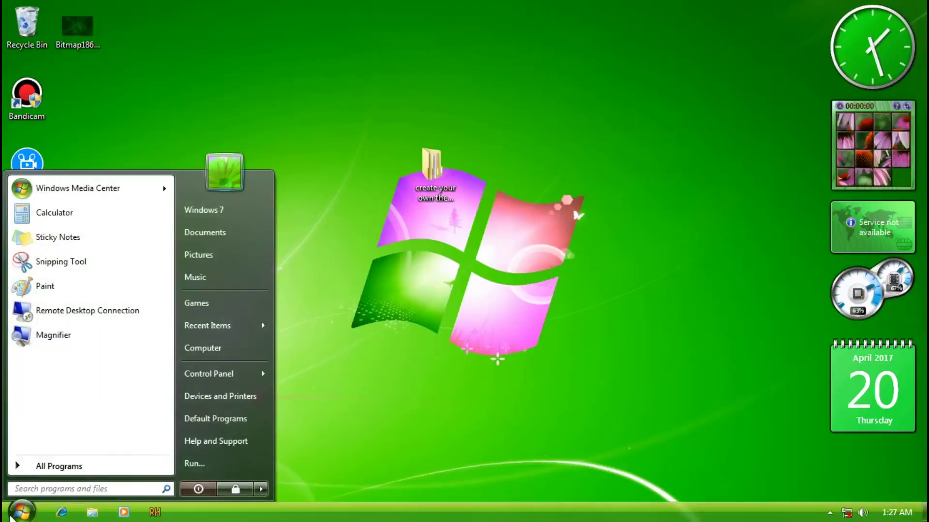
# Step: Search the start menu for "gett", open Getting Started and view its Personalize Windows item
pyautogui.write('gett')
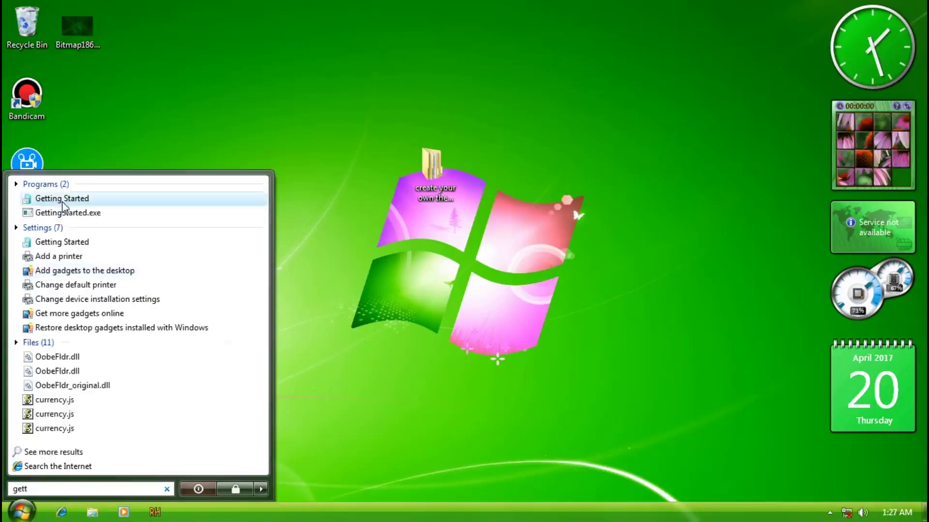
pyautogui.click(62, 200)
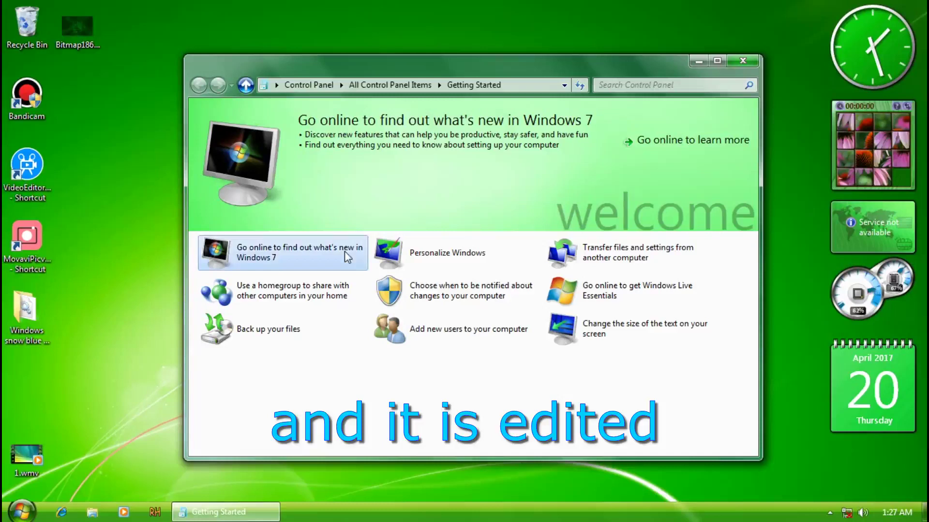
pyautogui.click(451, 269)
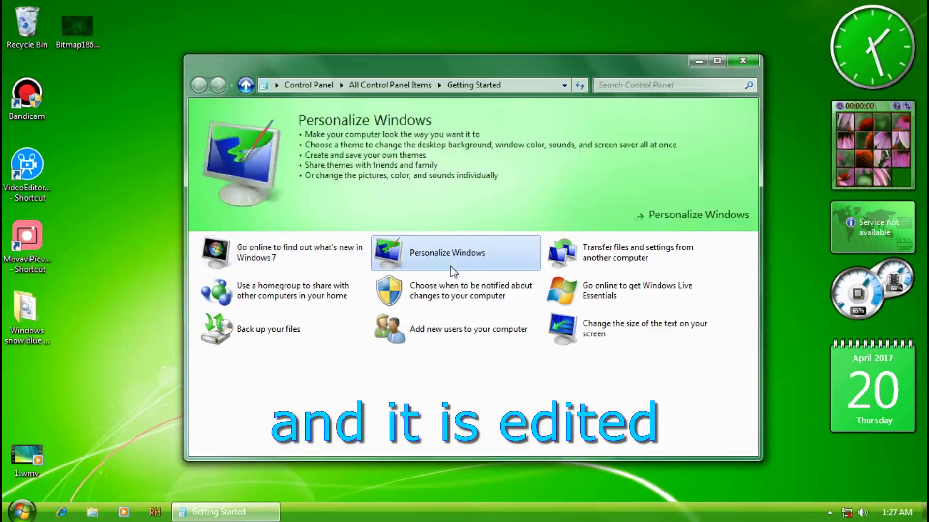
# Step: View the Getting Started banner for going online to find out what's new in Windows 7 and close the window
pyautogui.click(401, 296)
pyautogui.click(317, 299)
pyautogui.click(307, 267)
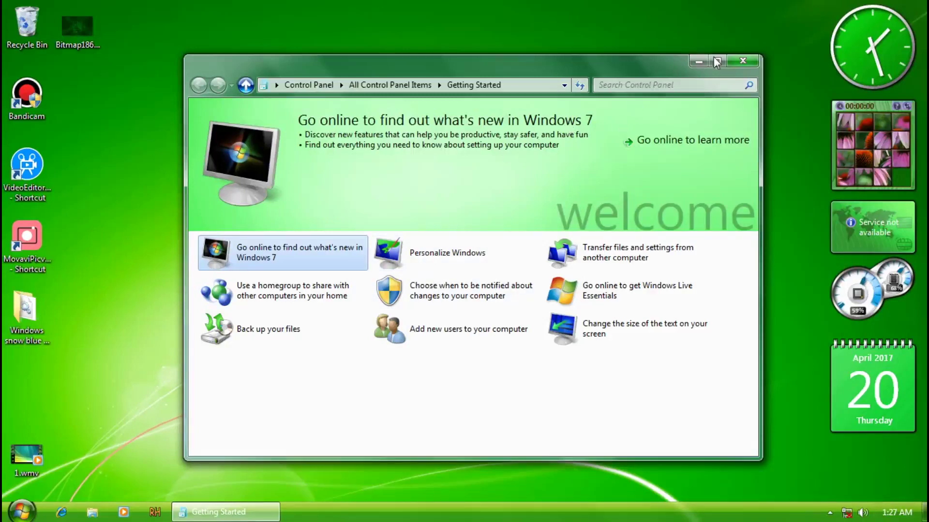
pyautogui.moveTo(520, 70); pyautogui.dragTo(717, 86)
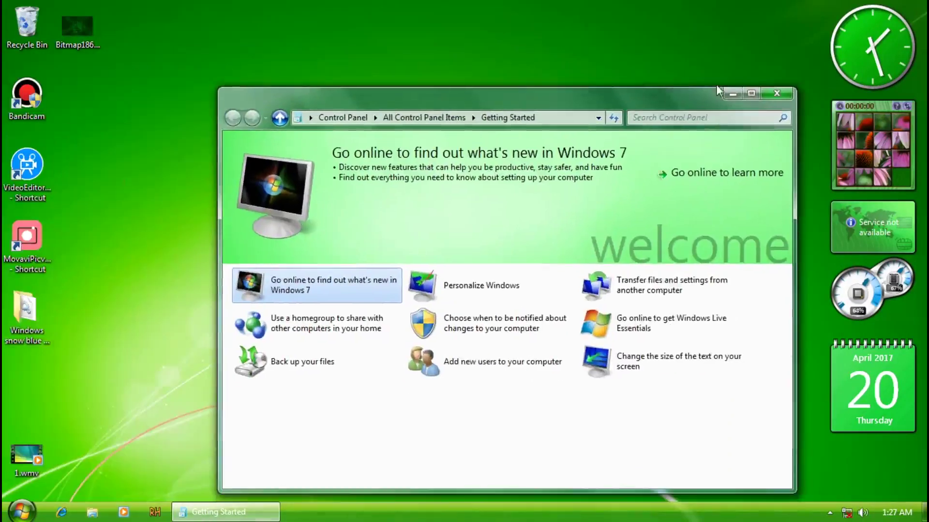
pyautogui.click(776, 93)
# Step: Maximize the "create your own theme pack for windows vista and 7" folder, look inside its Windows 7 subfolder and return to the parent folder
pyautogui.doubleClick(436, 172)
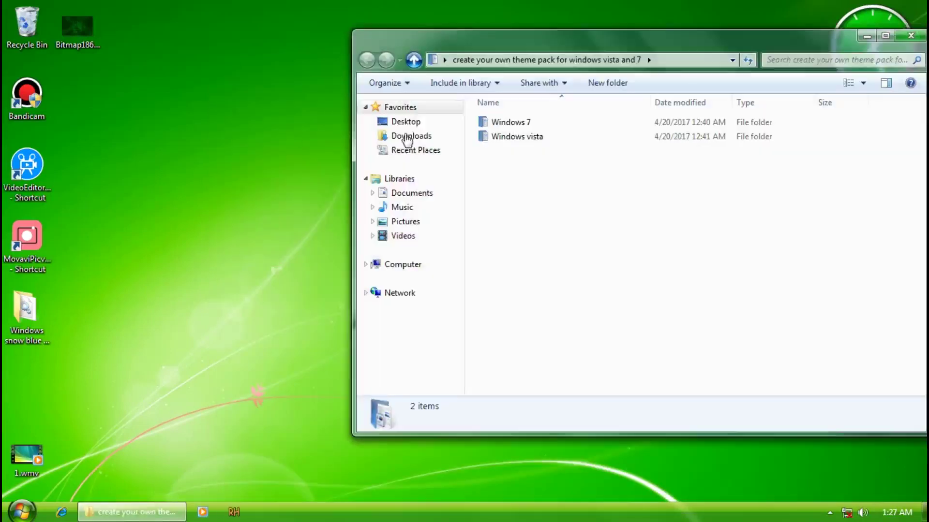
pyautogui.moveTo(542, 45); pyautogui.dragTo(382, 1)
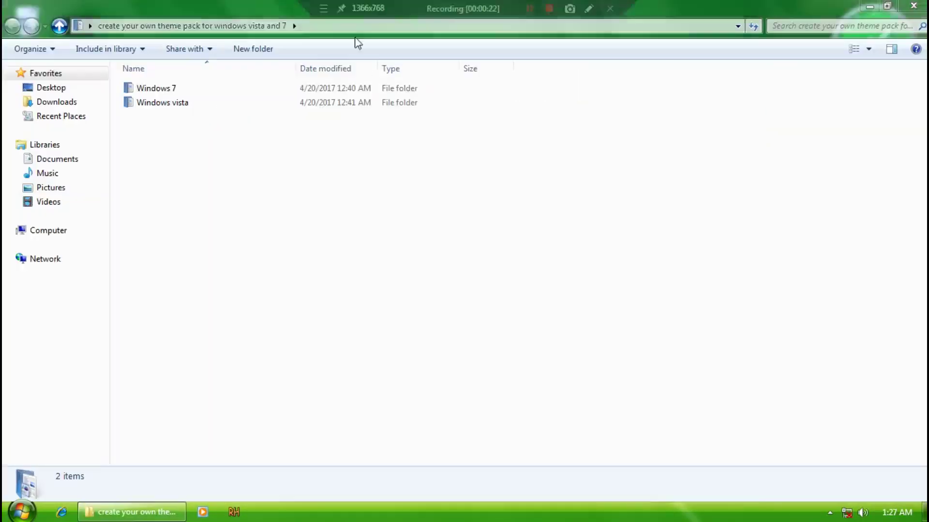
pyautogui.doubleClick(155, 90)
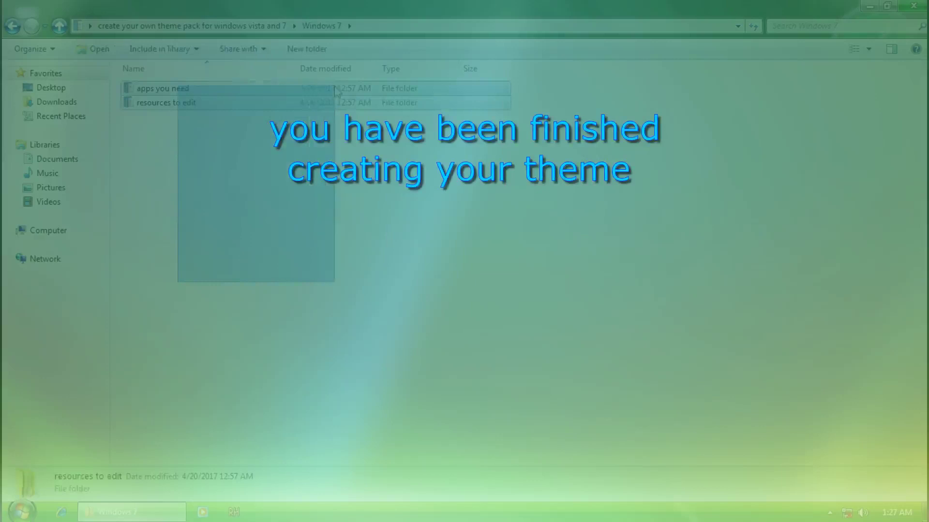
pyautogui.click(255, 30)
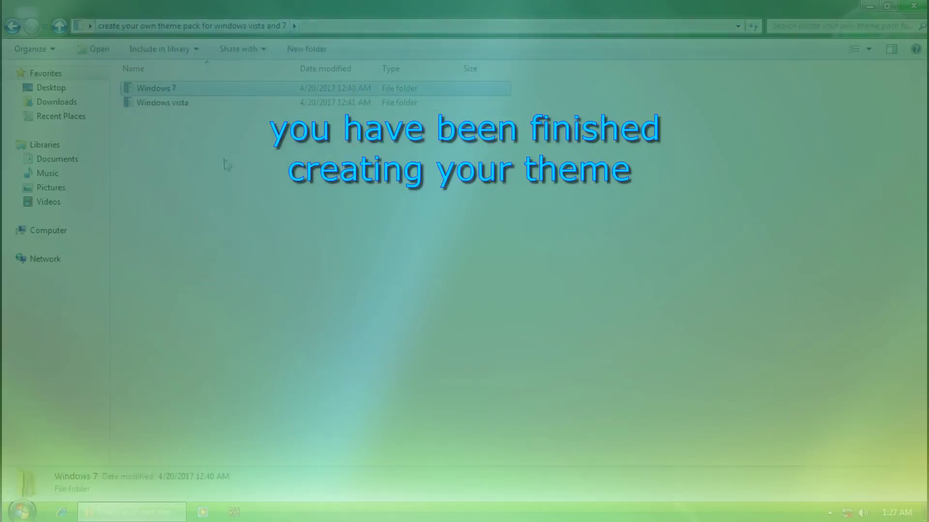